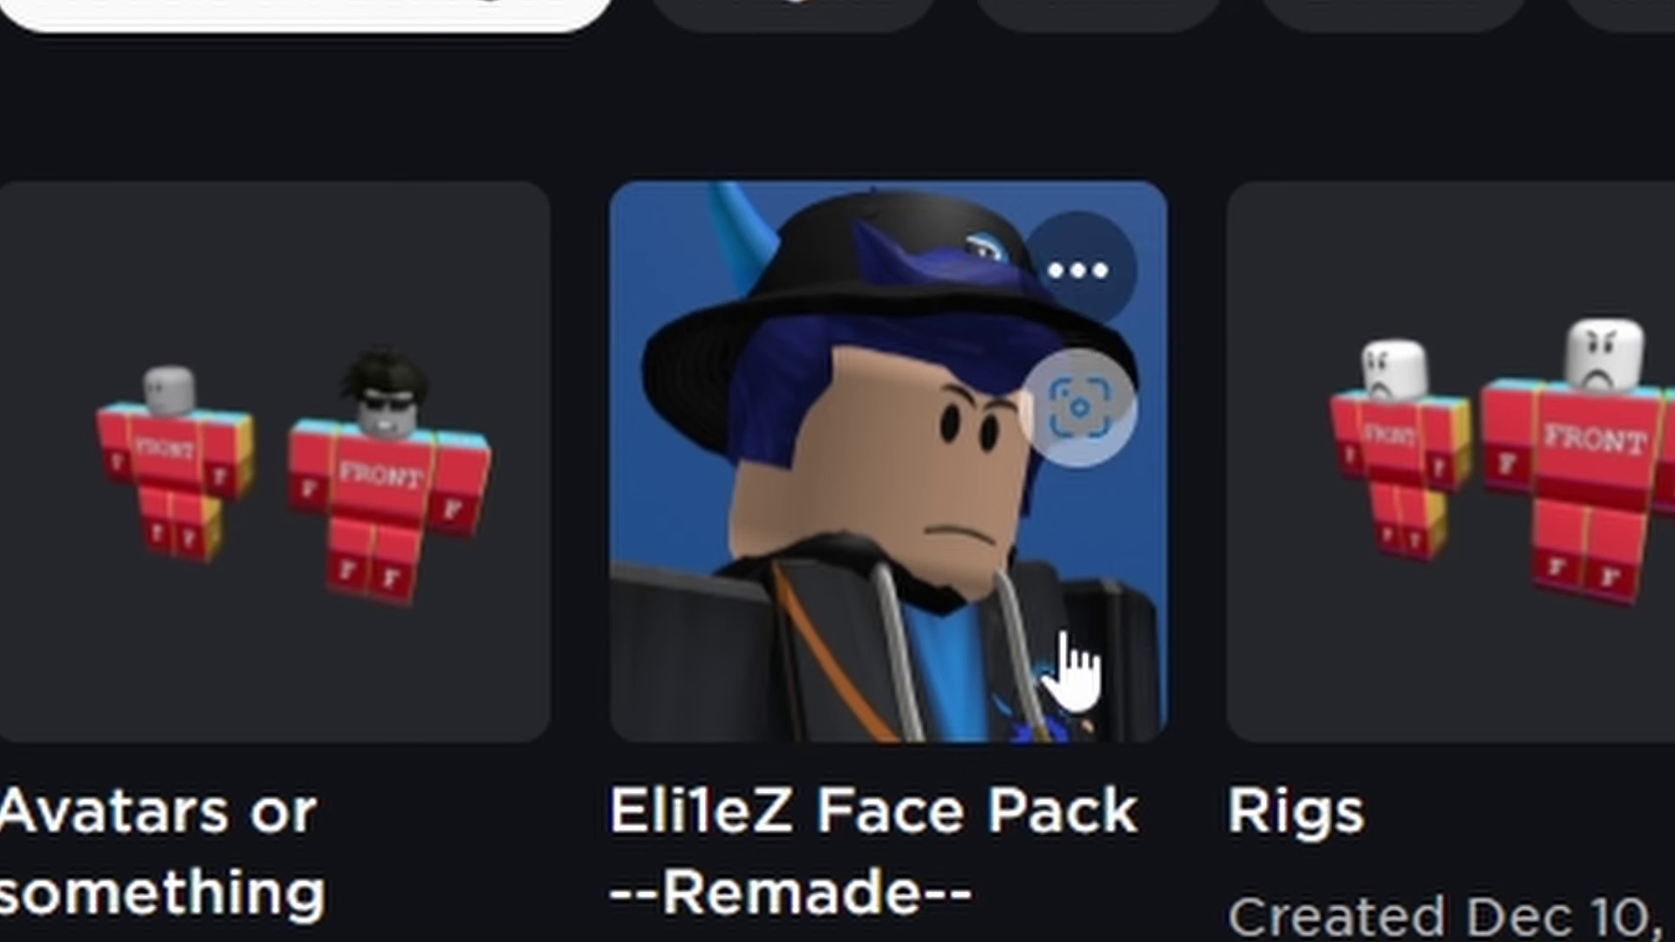
# - Open the configuration page of the Eli1eZ Face Pack --Remade-- model on the Roblox Creator Hub
pyautogui.click(1003, 680)
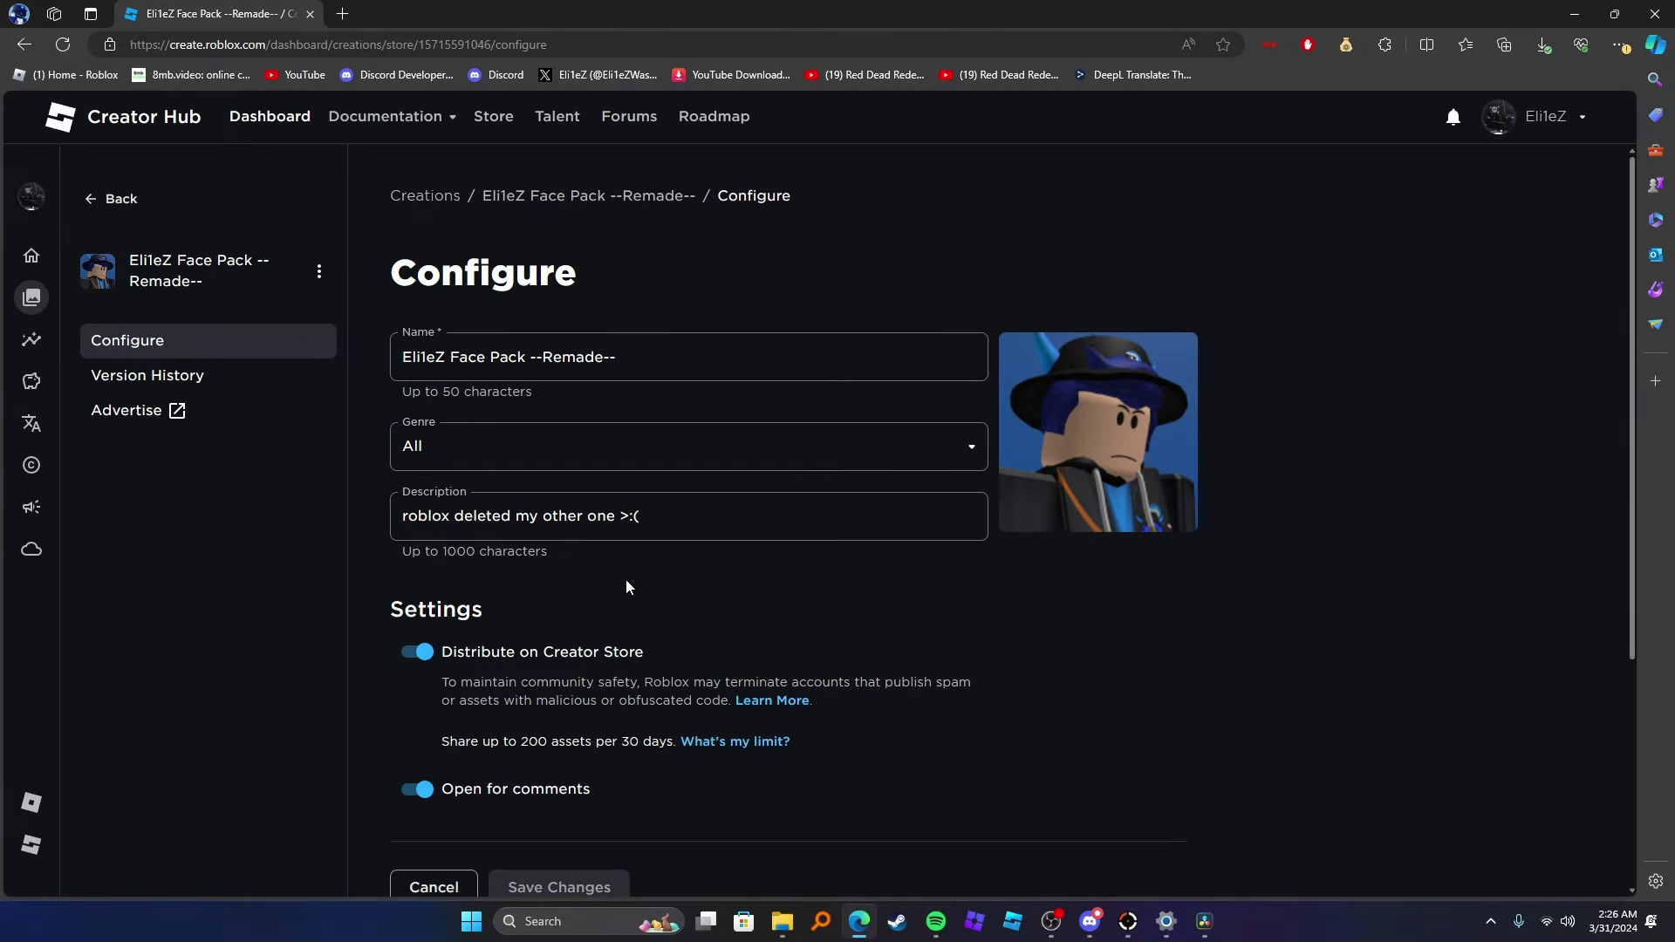
pyautogui.moveTo(1063, 475)
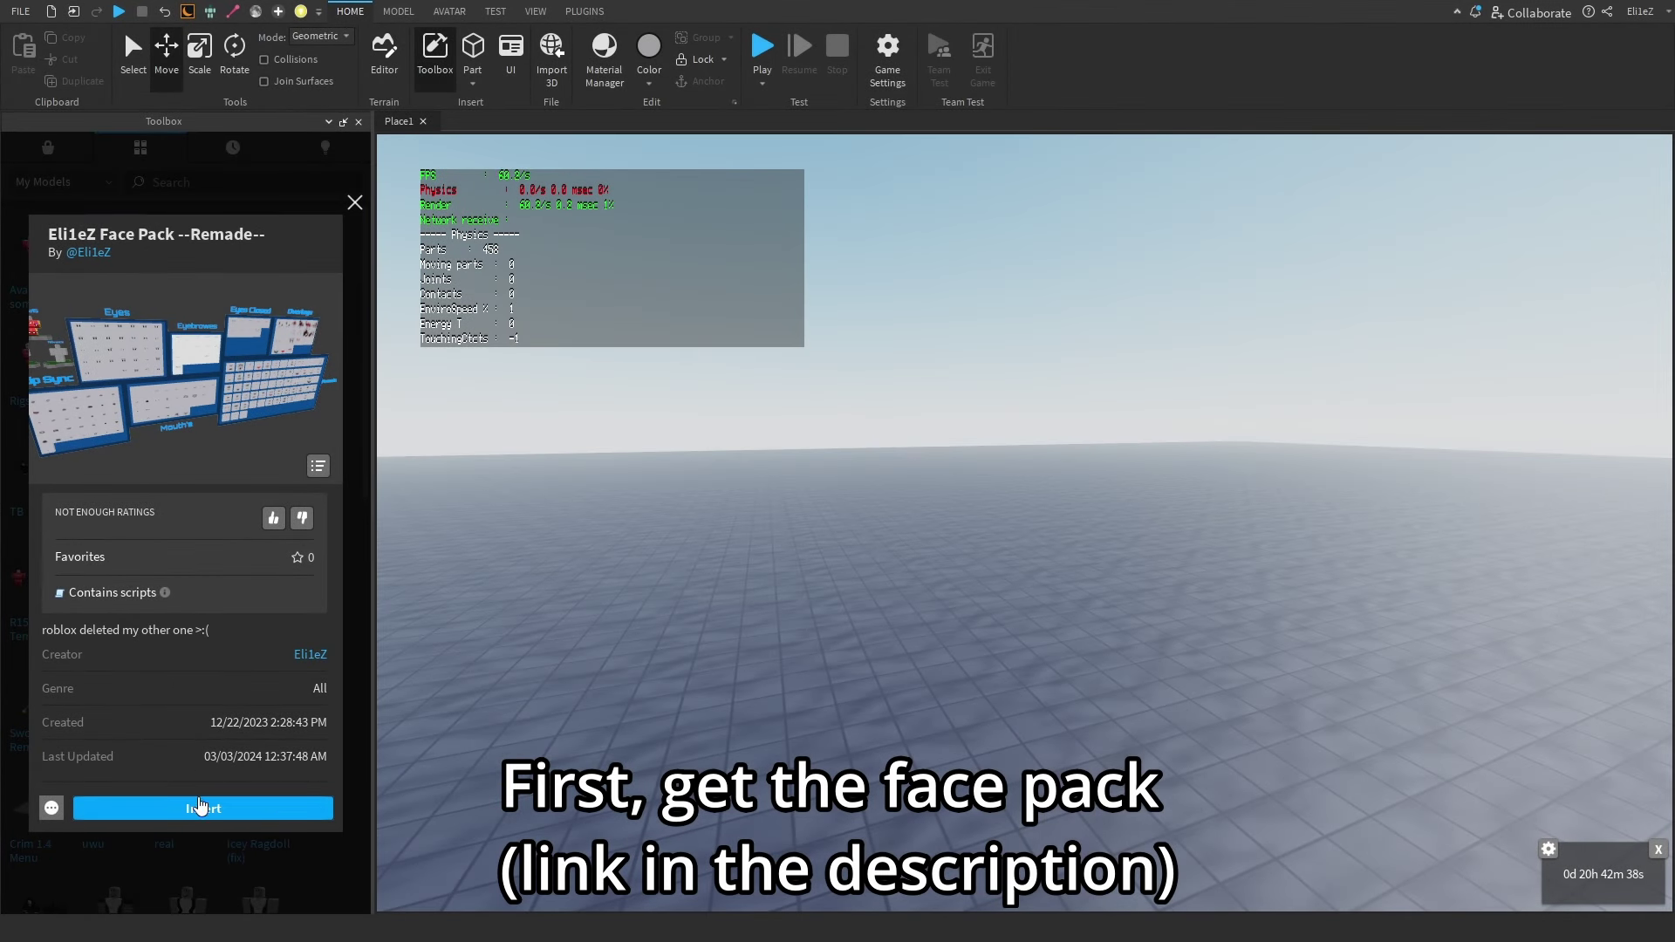
# - In Roblox Studio, insert the Eli1eZ Face Pack --Remade-- model into the place
pyautogui.click(200, 808)
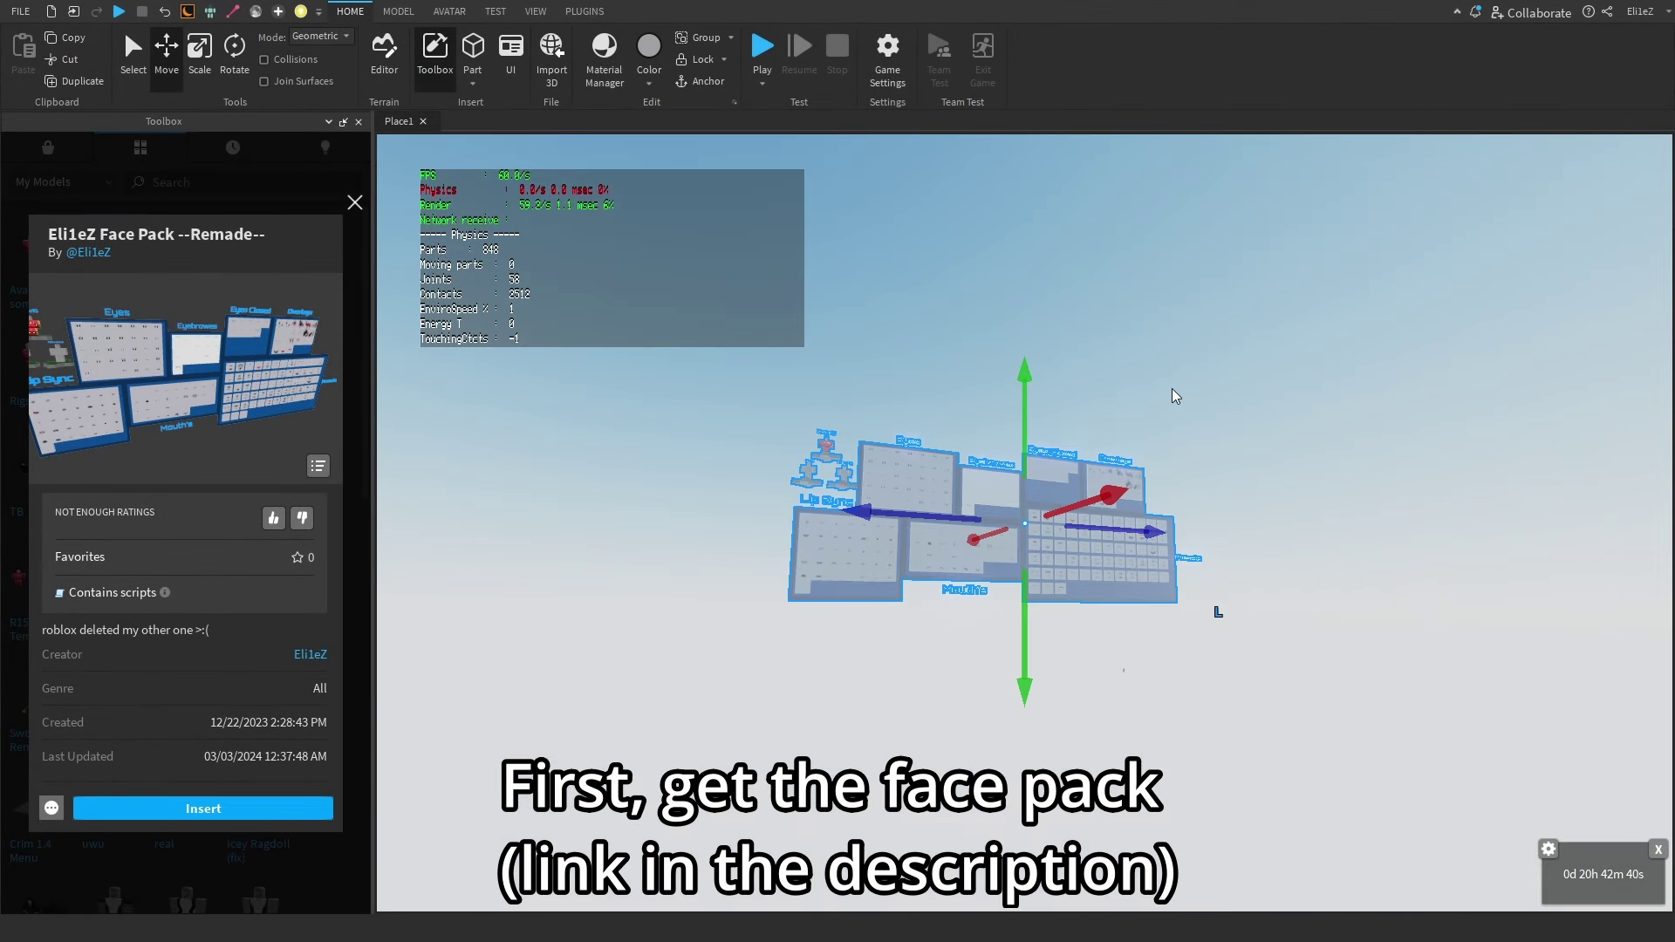
pyautogui.scroll(1, 1173, 396)
pyautogui.click(1290, 431)
pyautogui.moveTo(1290, 431); pyautogui.dragTo(1291, 431, button='right')
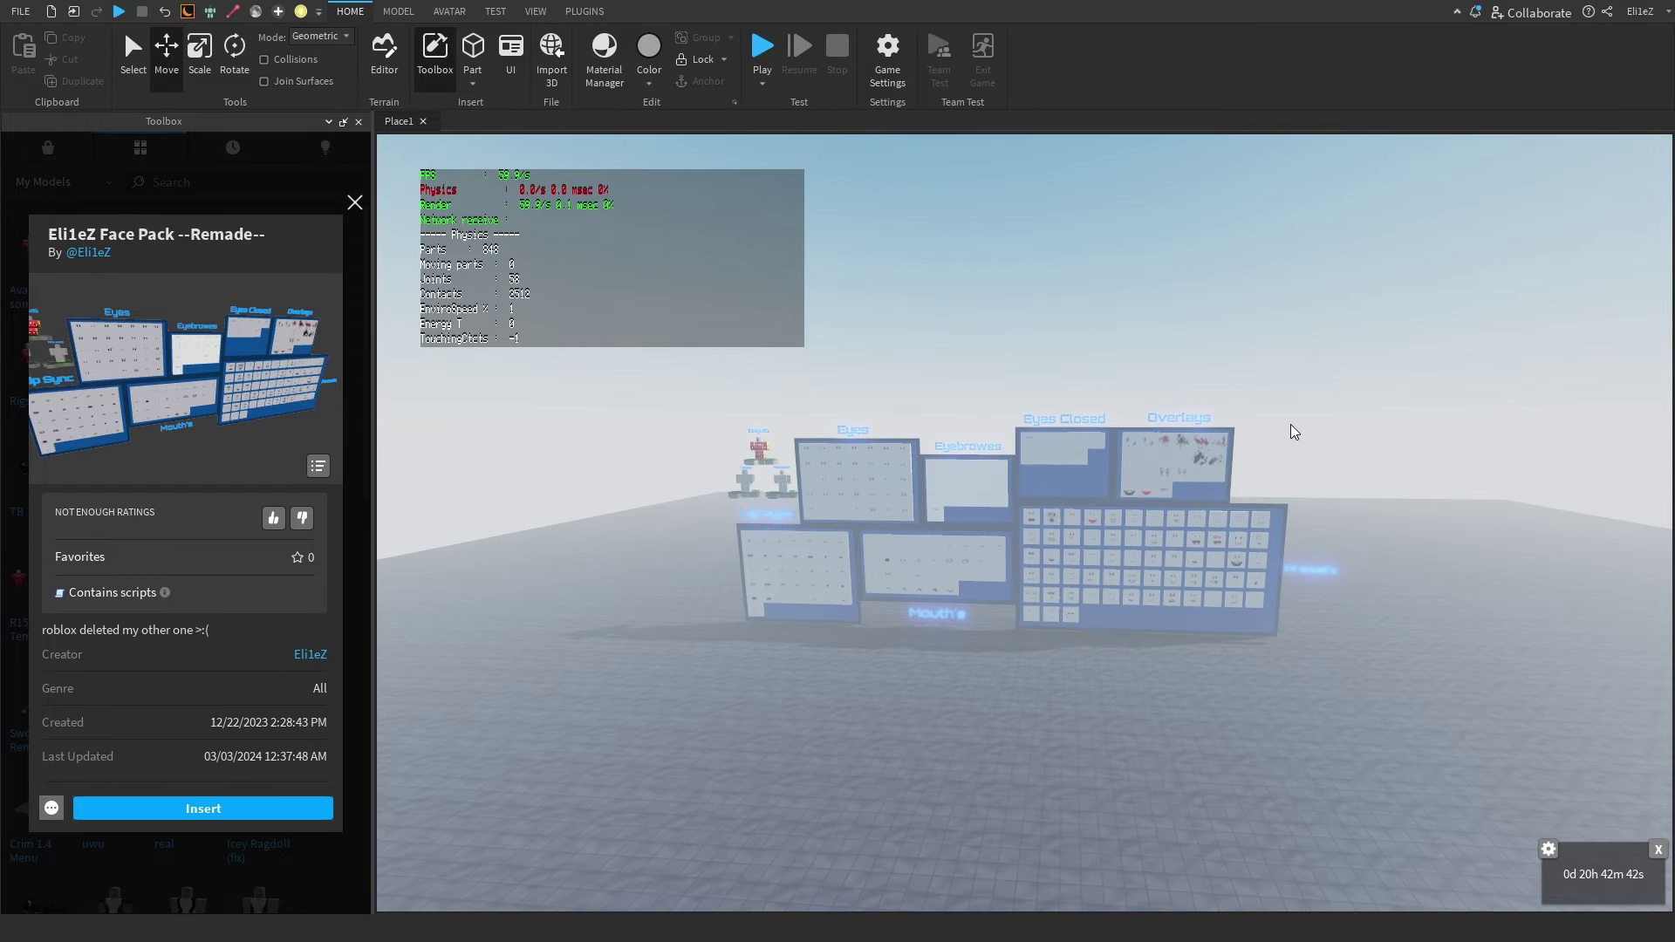
pyautogui.scroll(6, 818, 498)
pyautogui.moveTo(860, 497); pyautogui.dragTo(863, 496, button='right')
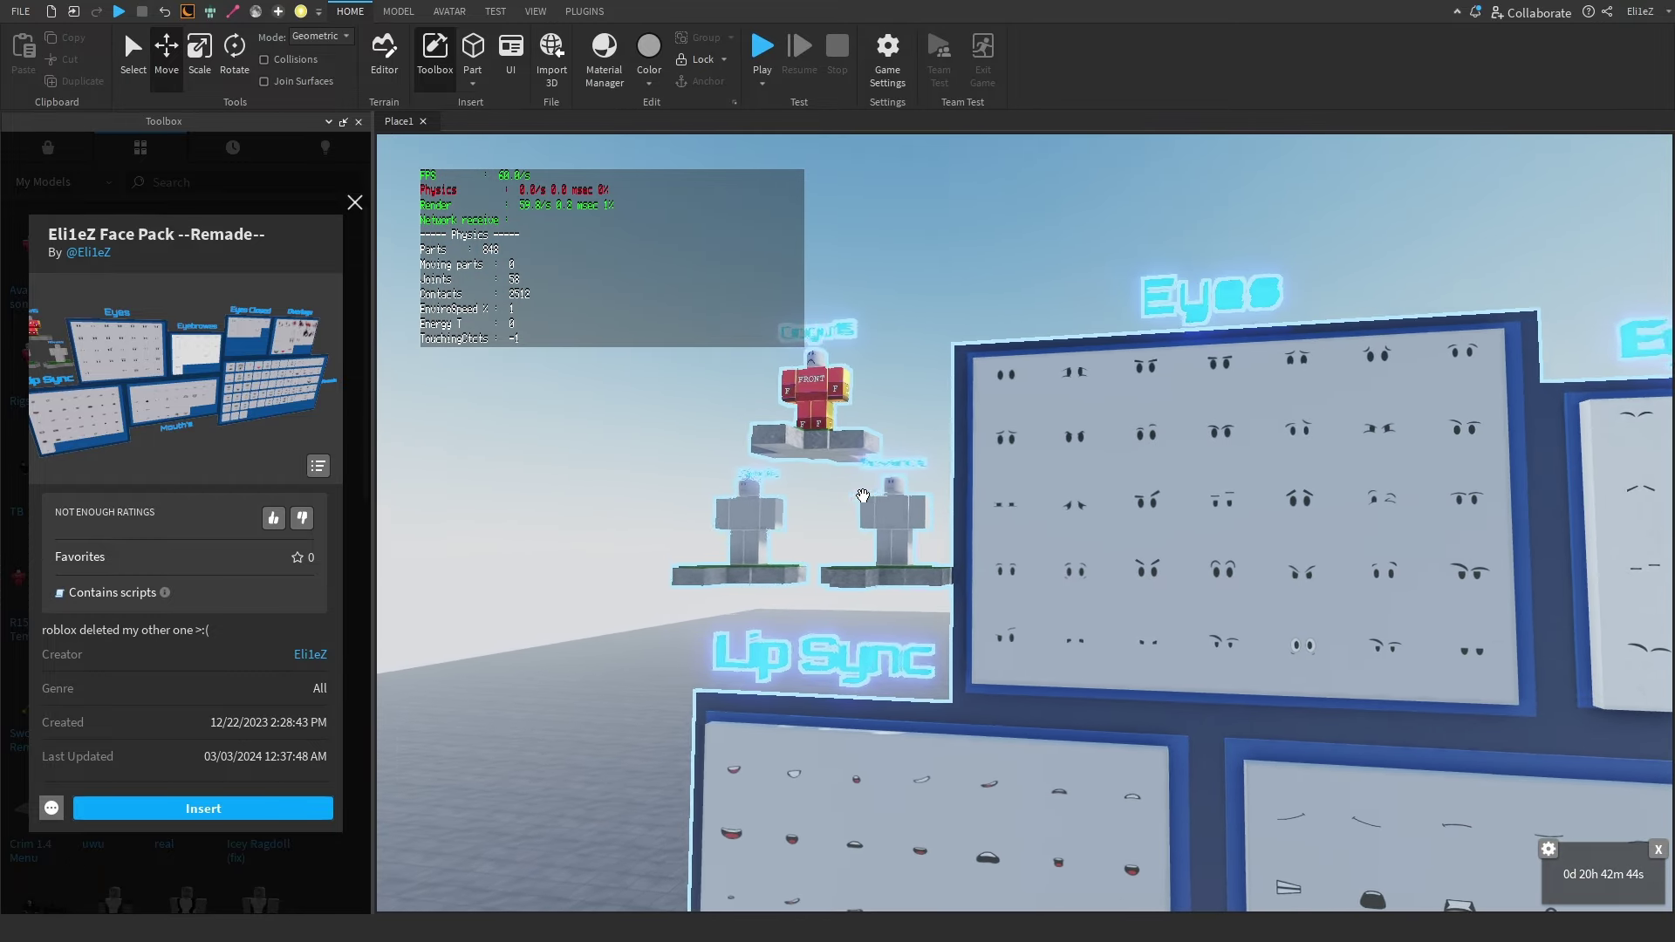
pyautogui.scroll(5, 862, 495)
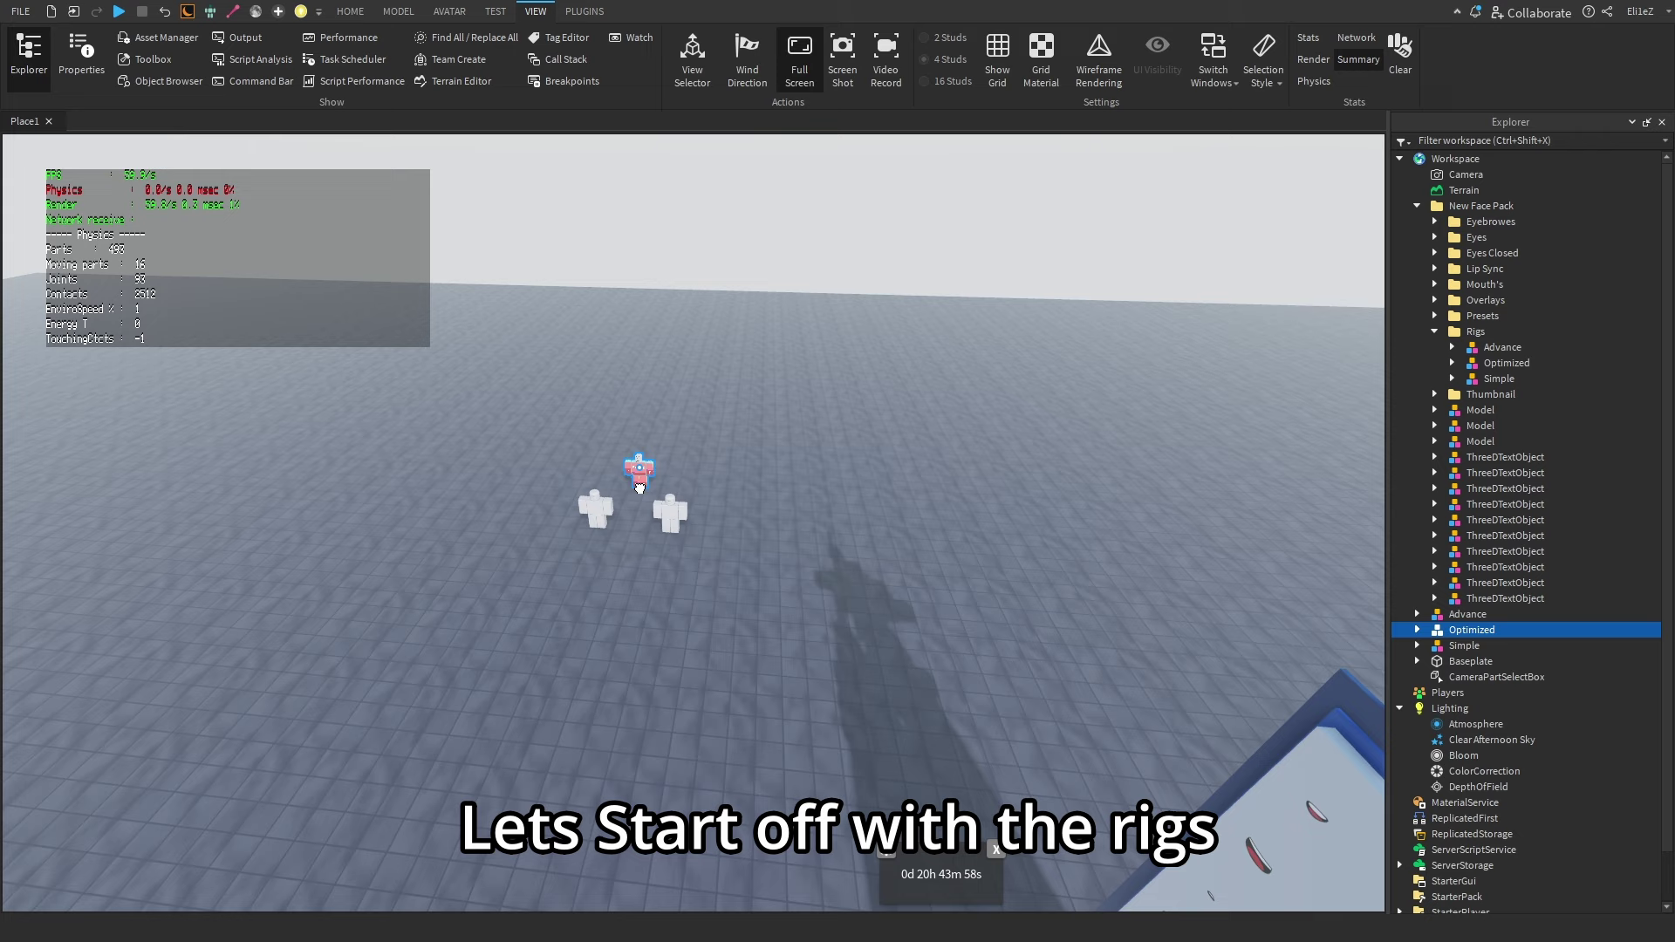
# - Focus the view on the white rig standing to the right of the red Optimized rig
pyautogui.click(683, 524)
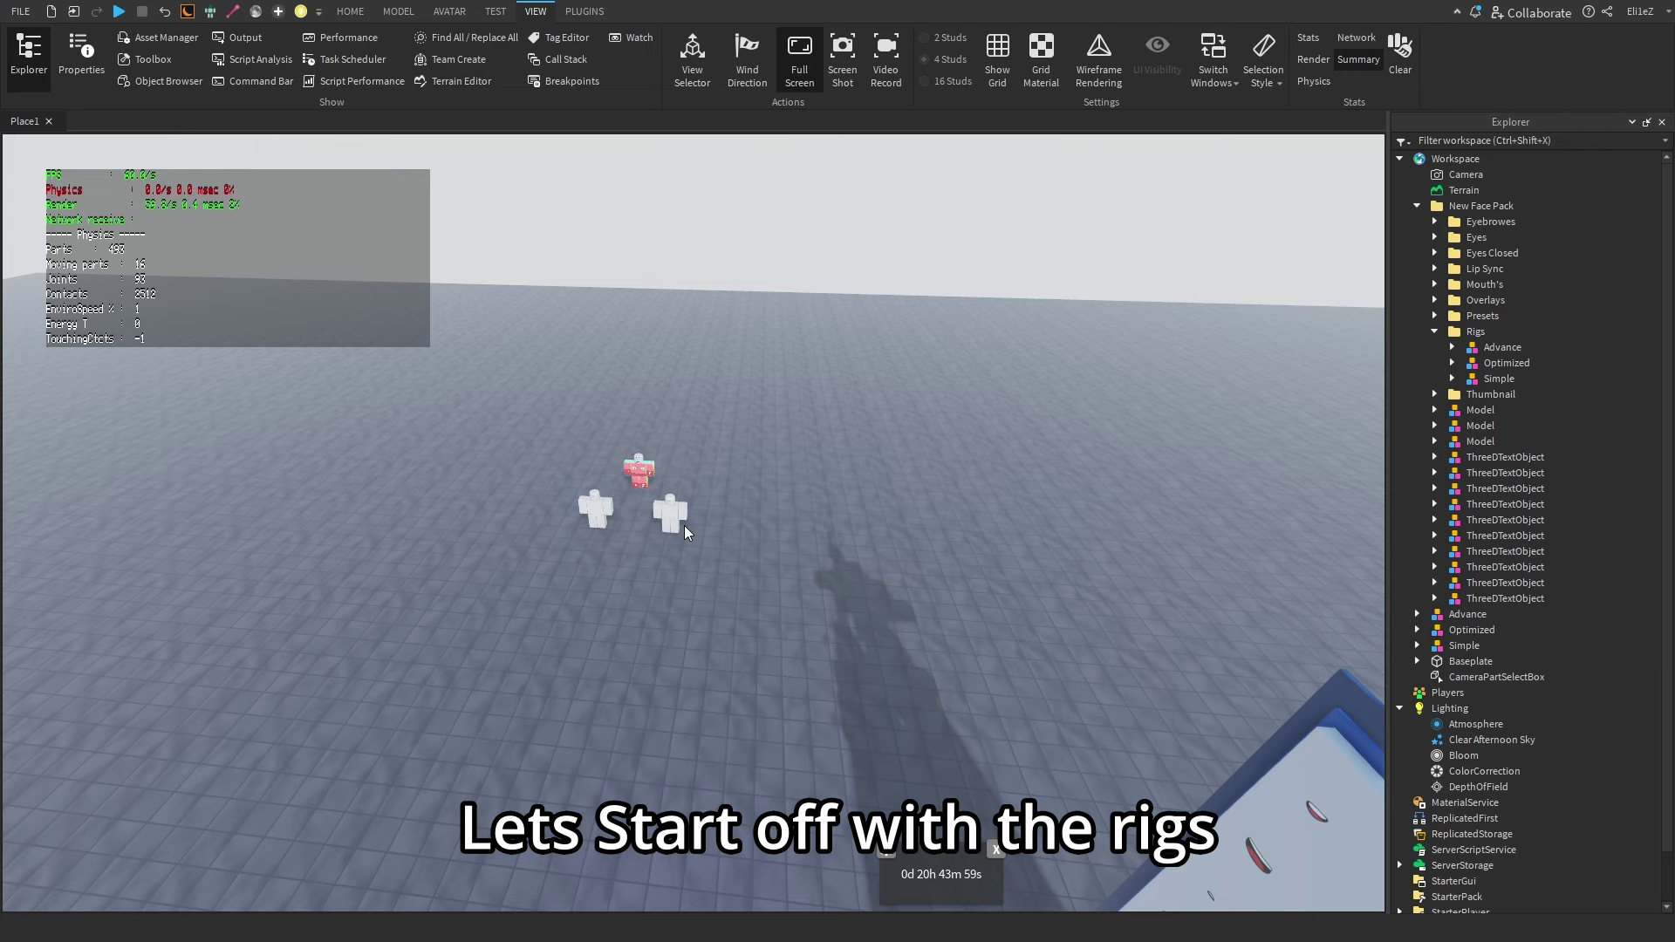
pyautogui.press('f')
pyautogui.click(904, 668)
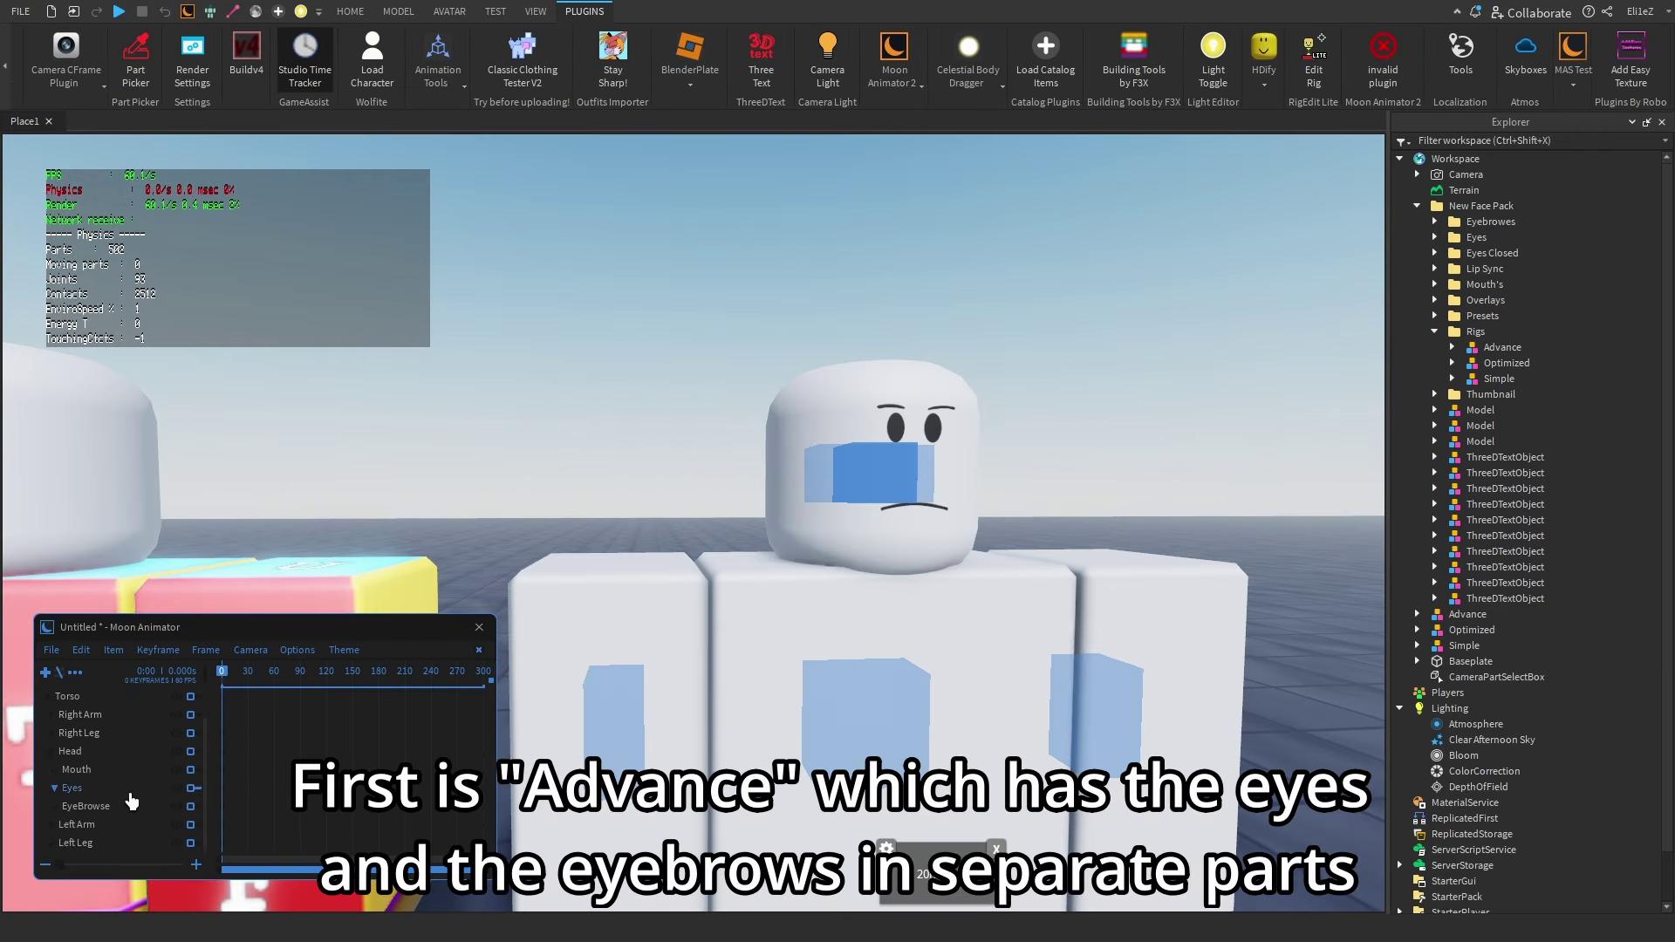
# - Try moving the Advance rig's Eyes, EyeBrowse and Mouth parts separately in Moon Animator, undoing the trial moves
pyautogui.moveTo(772, 475); pyautogui.dragTo(768, 485)
pyautogui.hotkey('ctrl', 'z')
pyautogui.click(160, 775)
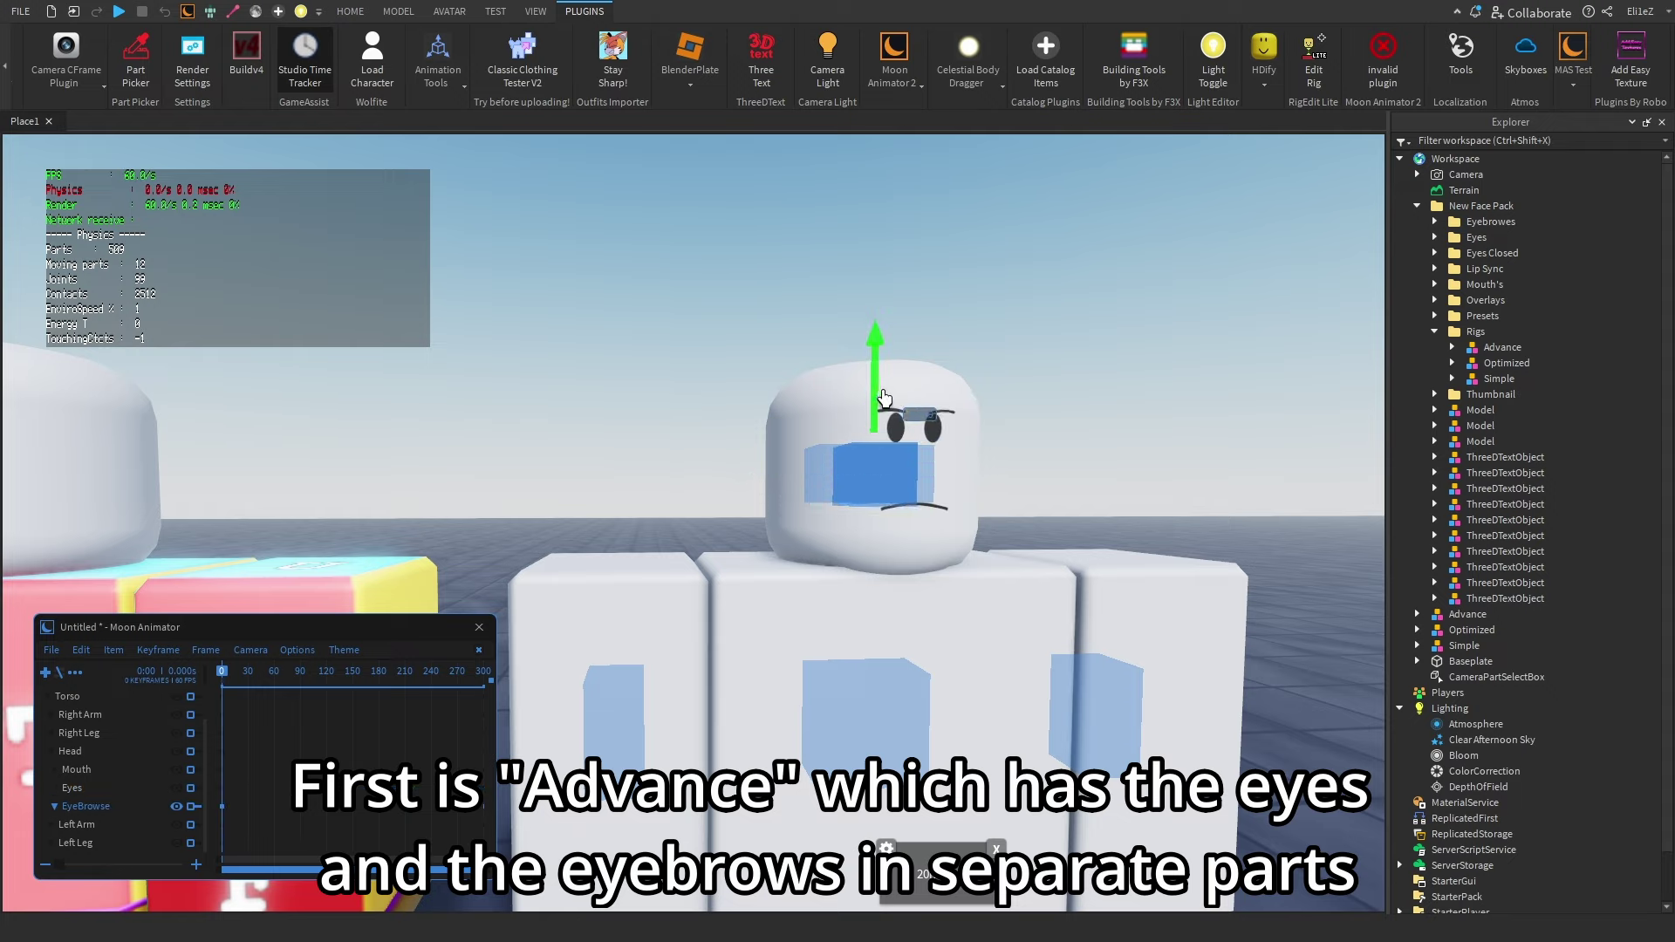
pyautogui.moveTo(885, 378)
pyautogui.mouseDown()
pyautogui.moveTo(894, 399)
pyautogui.moveTo(887, 387)
pyautogui.mouseUp()
pyautogui.click(793, 463)
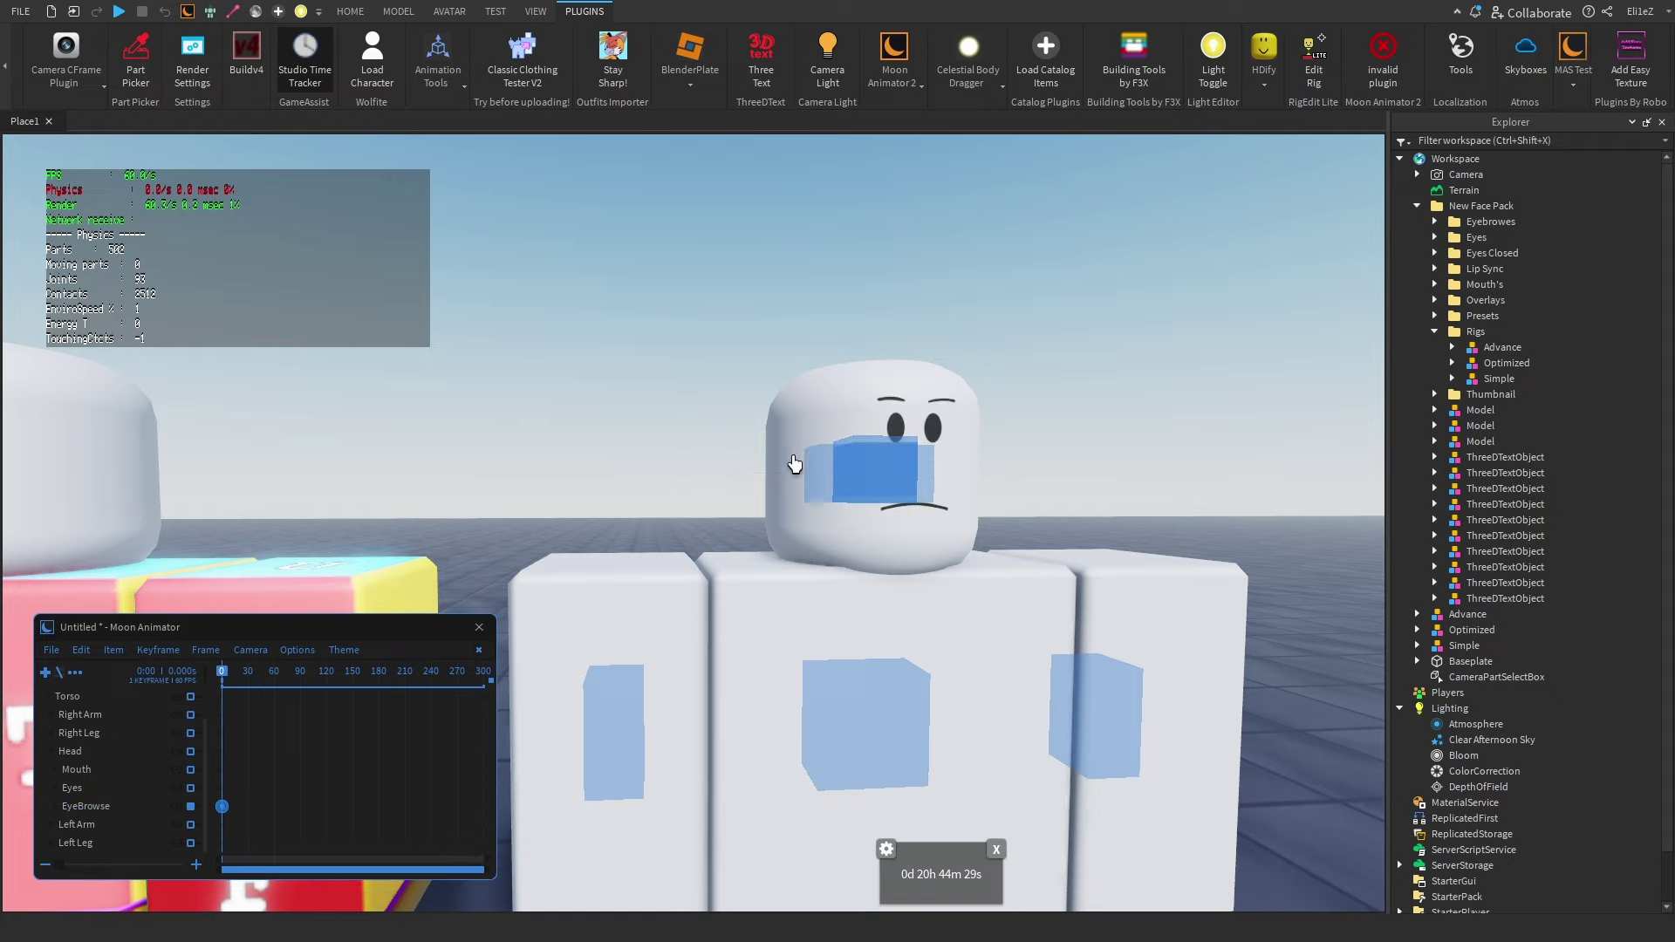
pyautogui.click(96, 770)
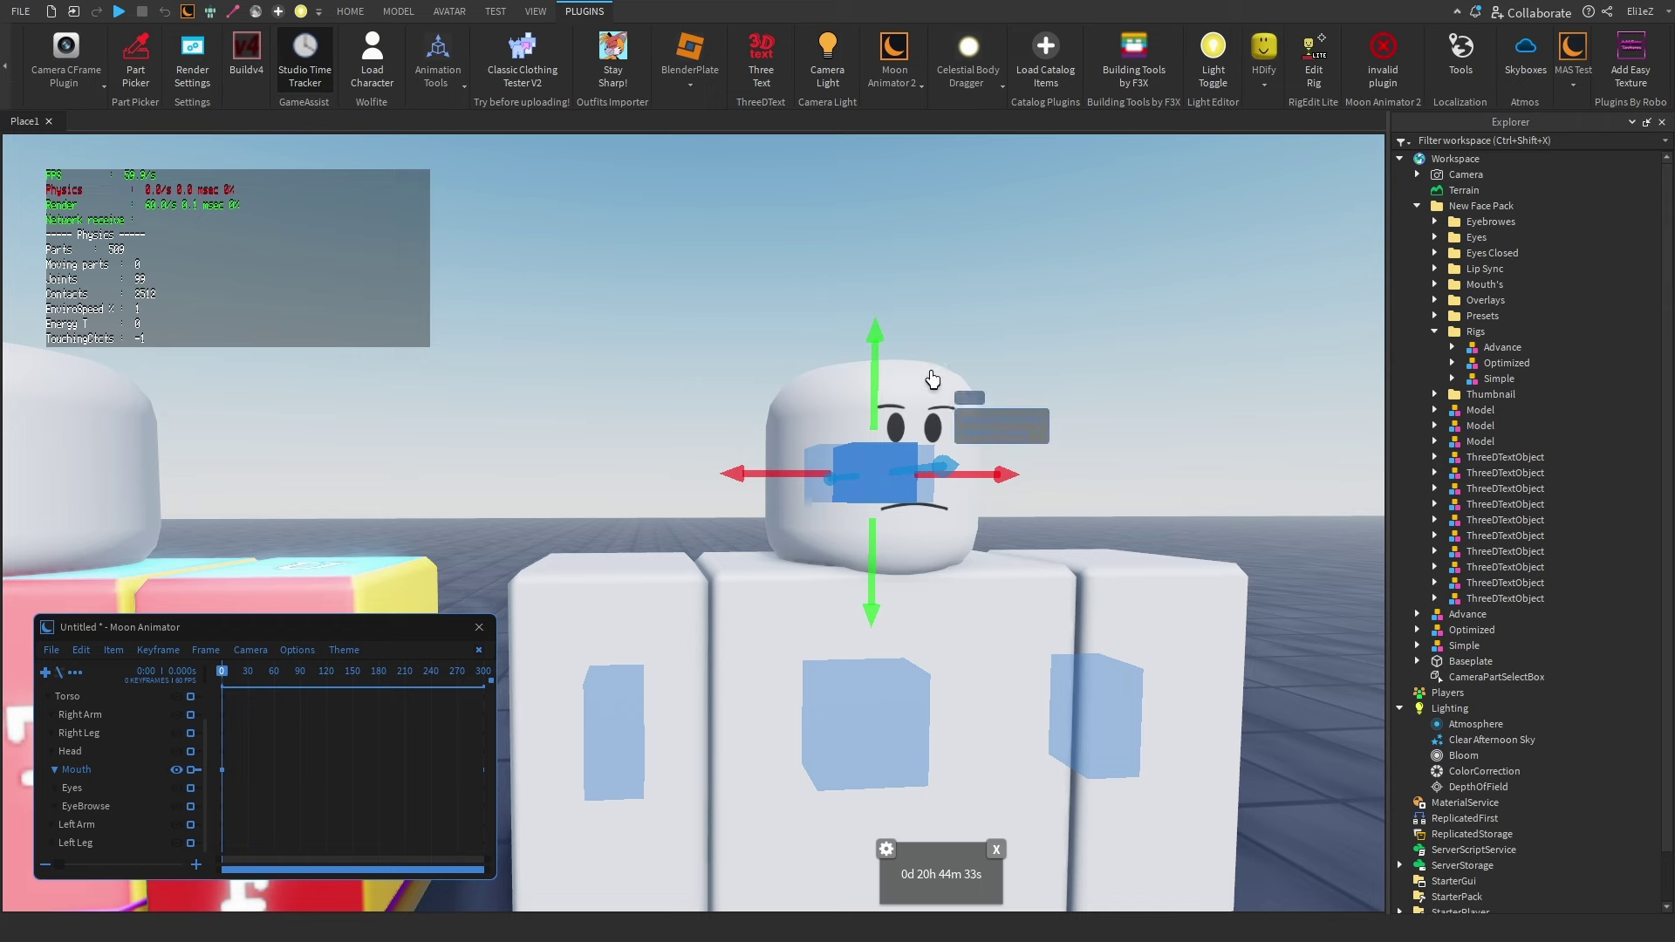
pyautogui.moveTo(766, 472); pyautogui.dragTo(772, 495)
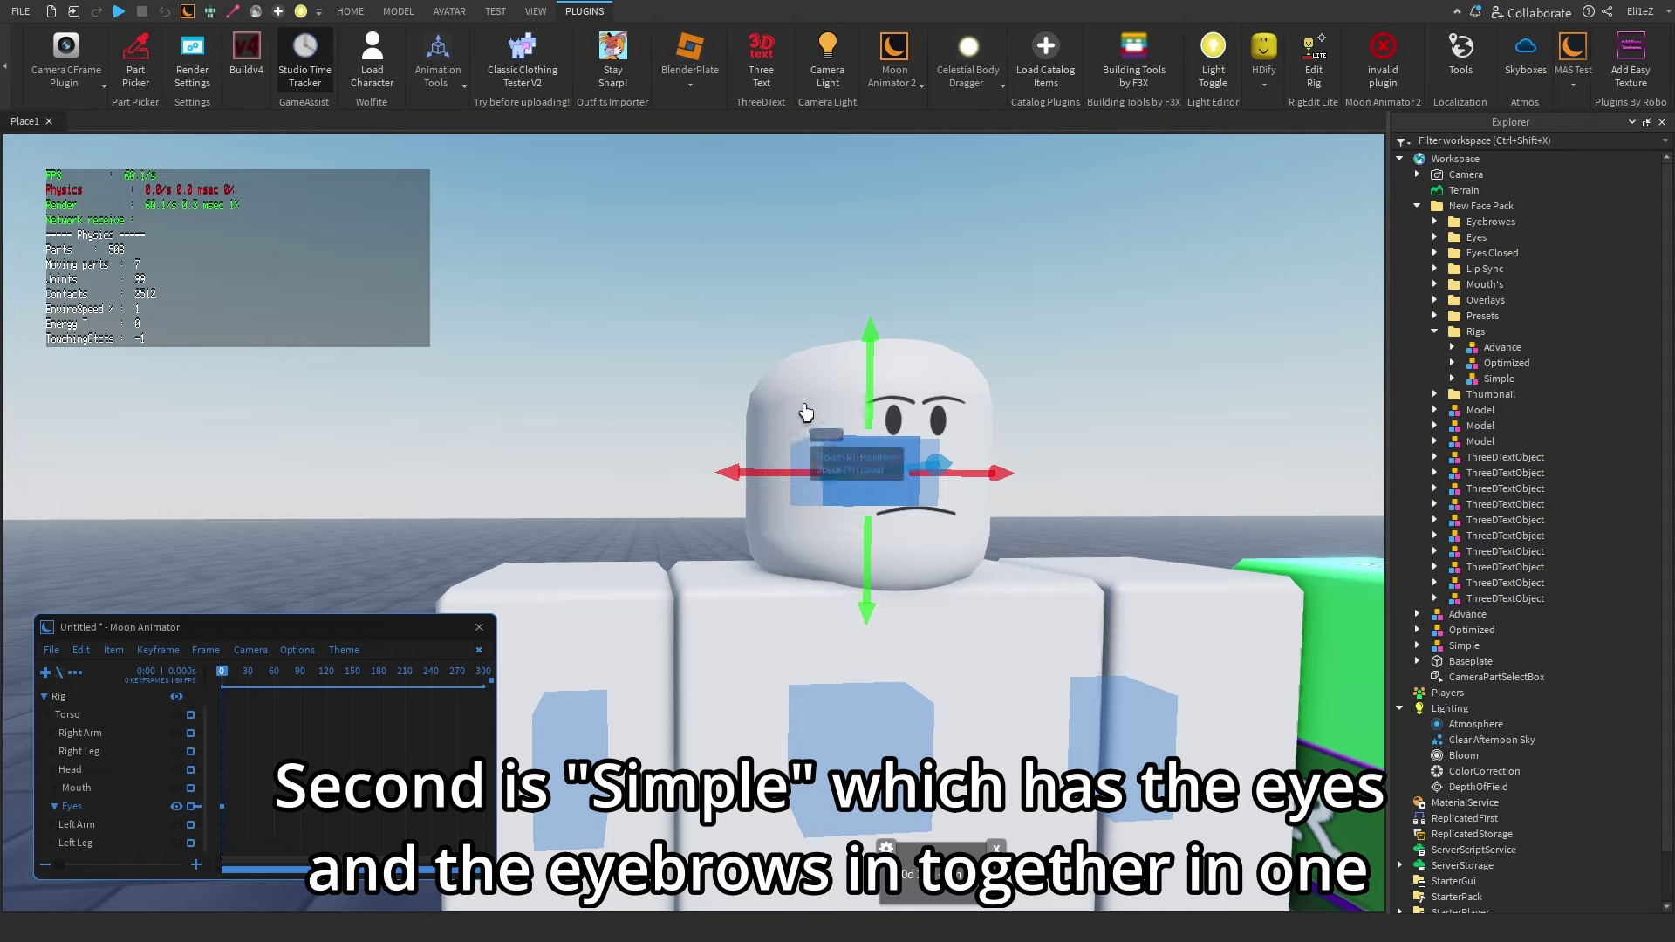
# - Try moving the Simple rig's combined Eyes part vertically on the face in Moon Animator
pyautogui.moveTo(875, 398); pyautogui.dragTo(875, 388)
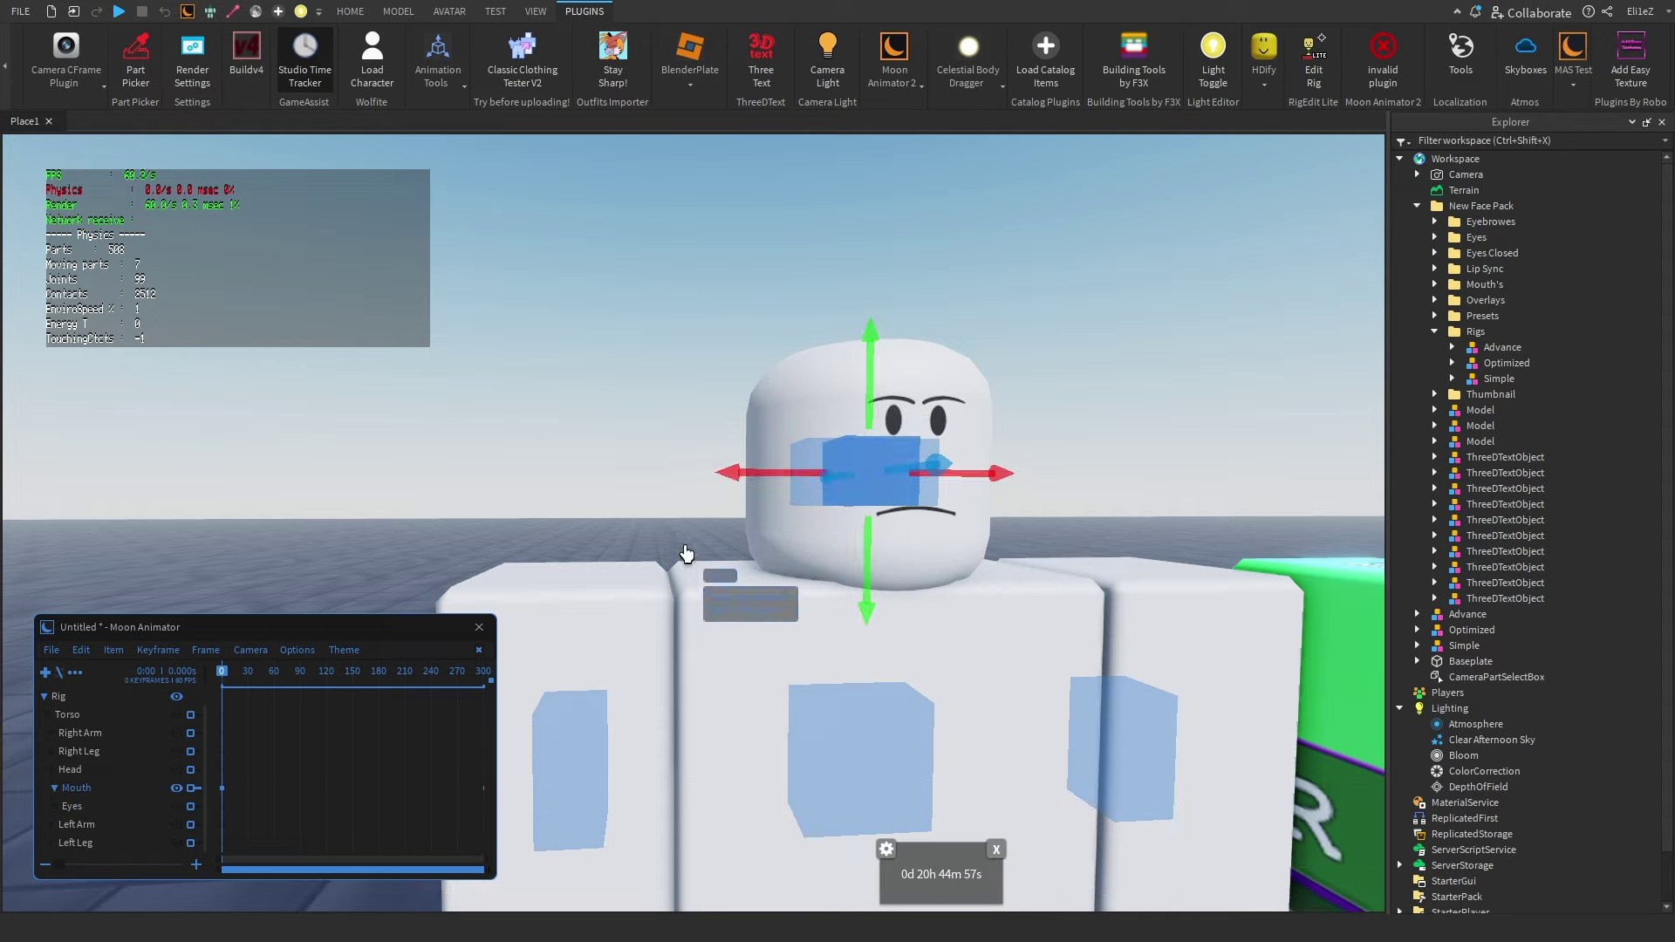
pyautogui.click(479, 650)
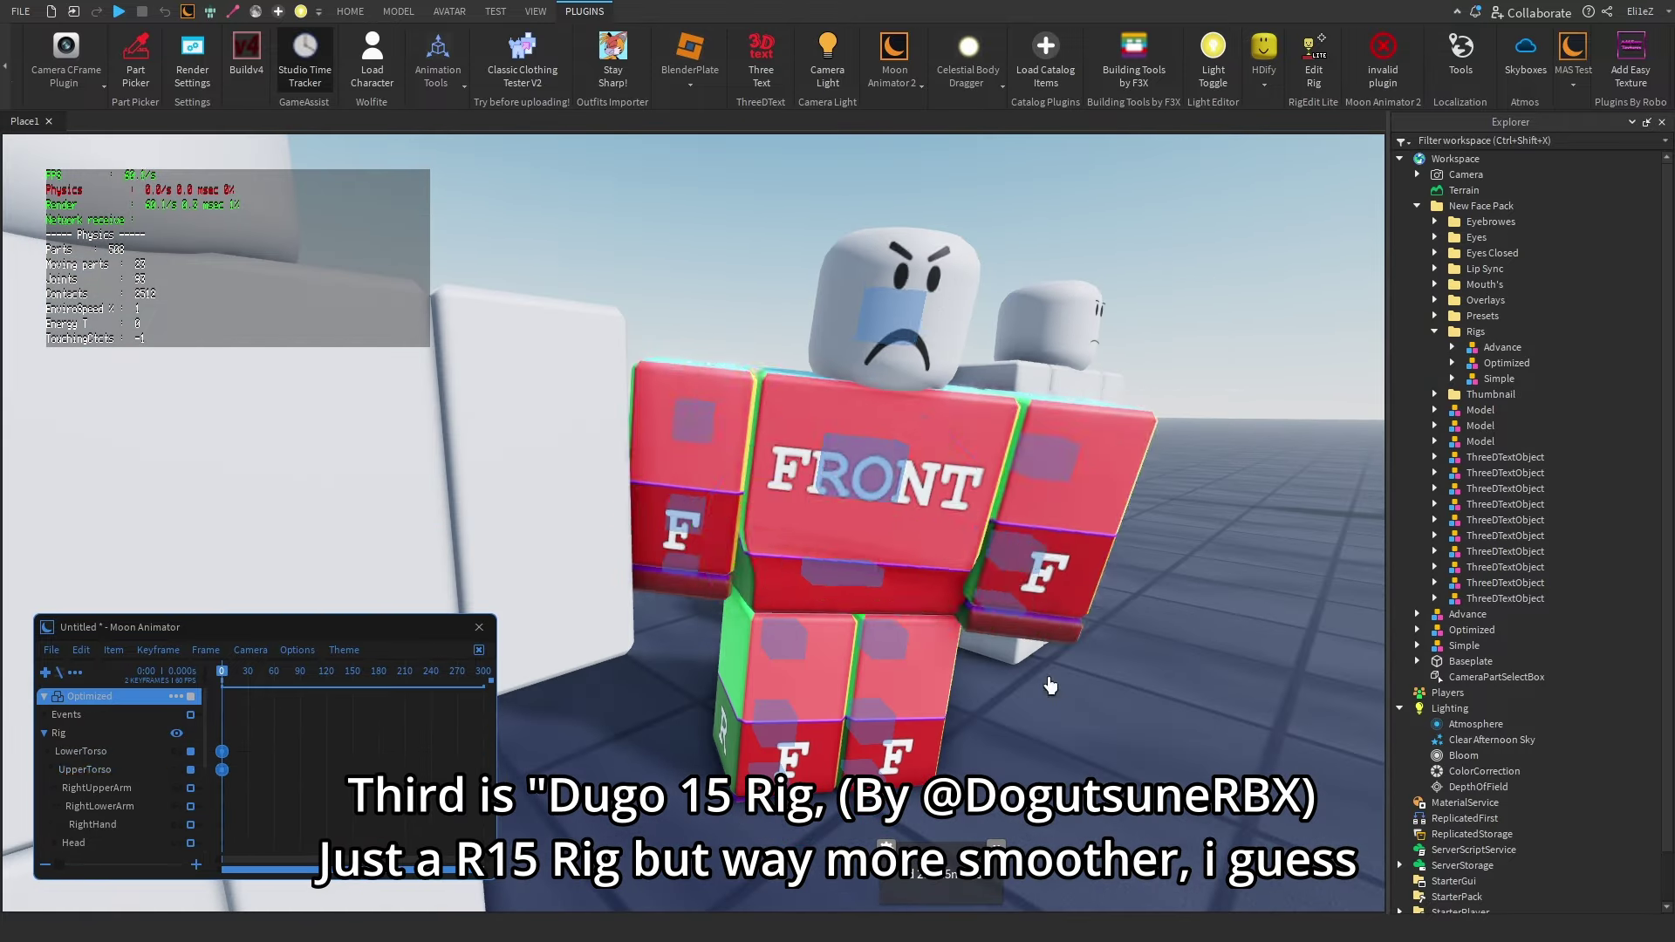
# - Try posing the Optimized rig in Moon Animator by rotating its individual leg and foot joints
pyautogui.click(884, 640)
pyautogui.moveTo(951, 663); pyautogui.dragTo(979, 715)
pyautogui.click(860, 664)
pyautogui.moveTo(980, 714); pyautogui.dragTo(793, 393, button='right')
pyautogui.click(643, 363)
pyautogui.click(634, 445)
pyautogui.moveTo(550, 384); pyautogui.dragTo(512, 338)
pyautogui.click(601, 602)
pyautogui.moveTo(601, 602); pyautogui.dragTo(771, 389, button='right')
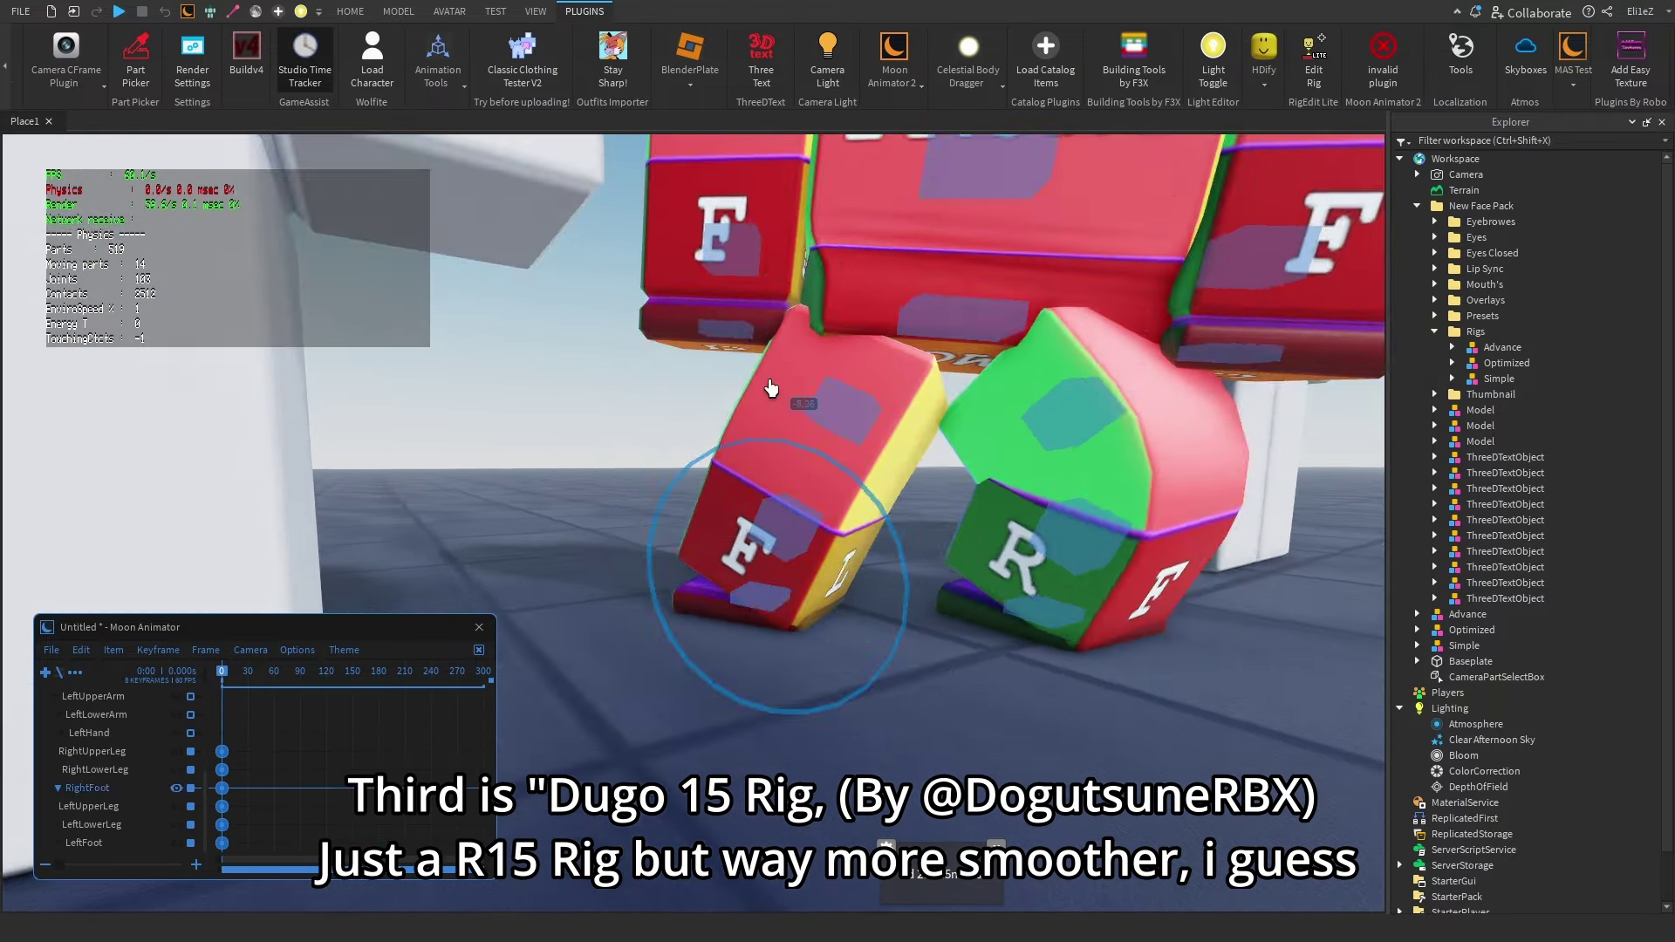
pyautogui.scroll(-3, 770, 389)
pyautogui.click(733, 270)
pyautogui.moveTo(637, 288); pyautogui.dragTo(611, 344)
pyautogui.moveTo(611, 345); pyautogui.dragTo(868, 514, button='right')
pyautogui.click(868, 515)
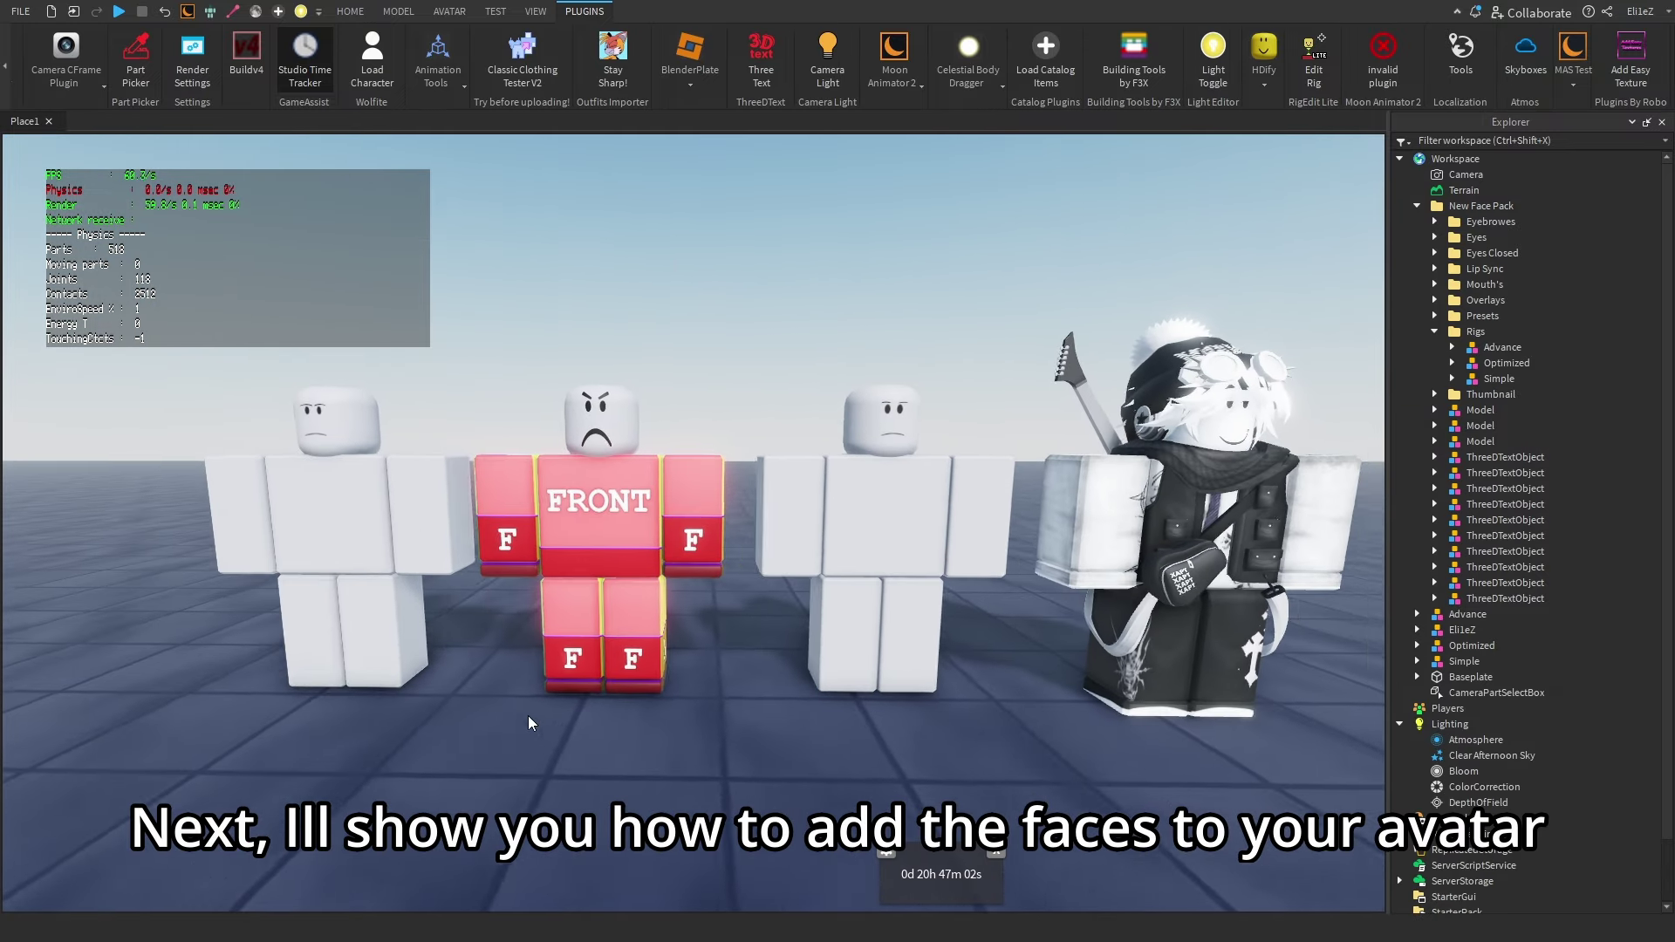
pyautogui.click(915, 463)
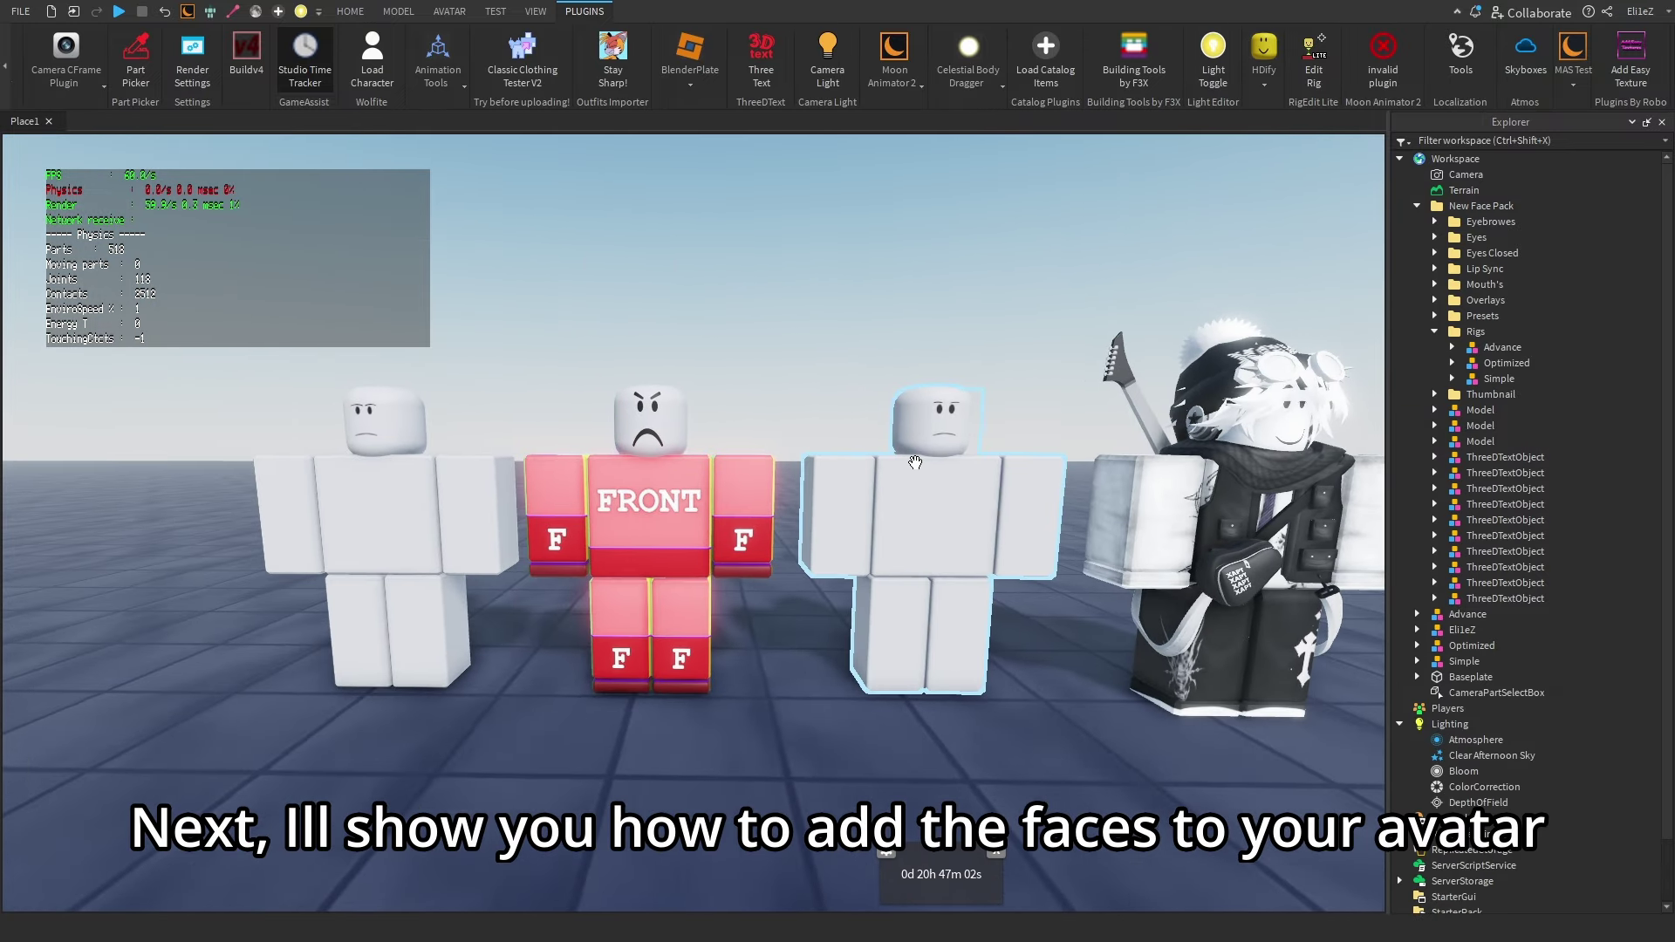
pyautogui.click(404, 508)
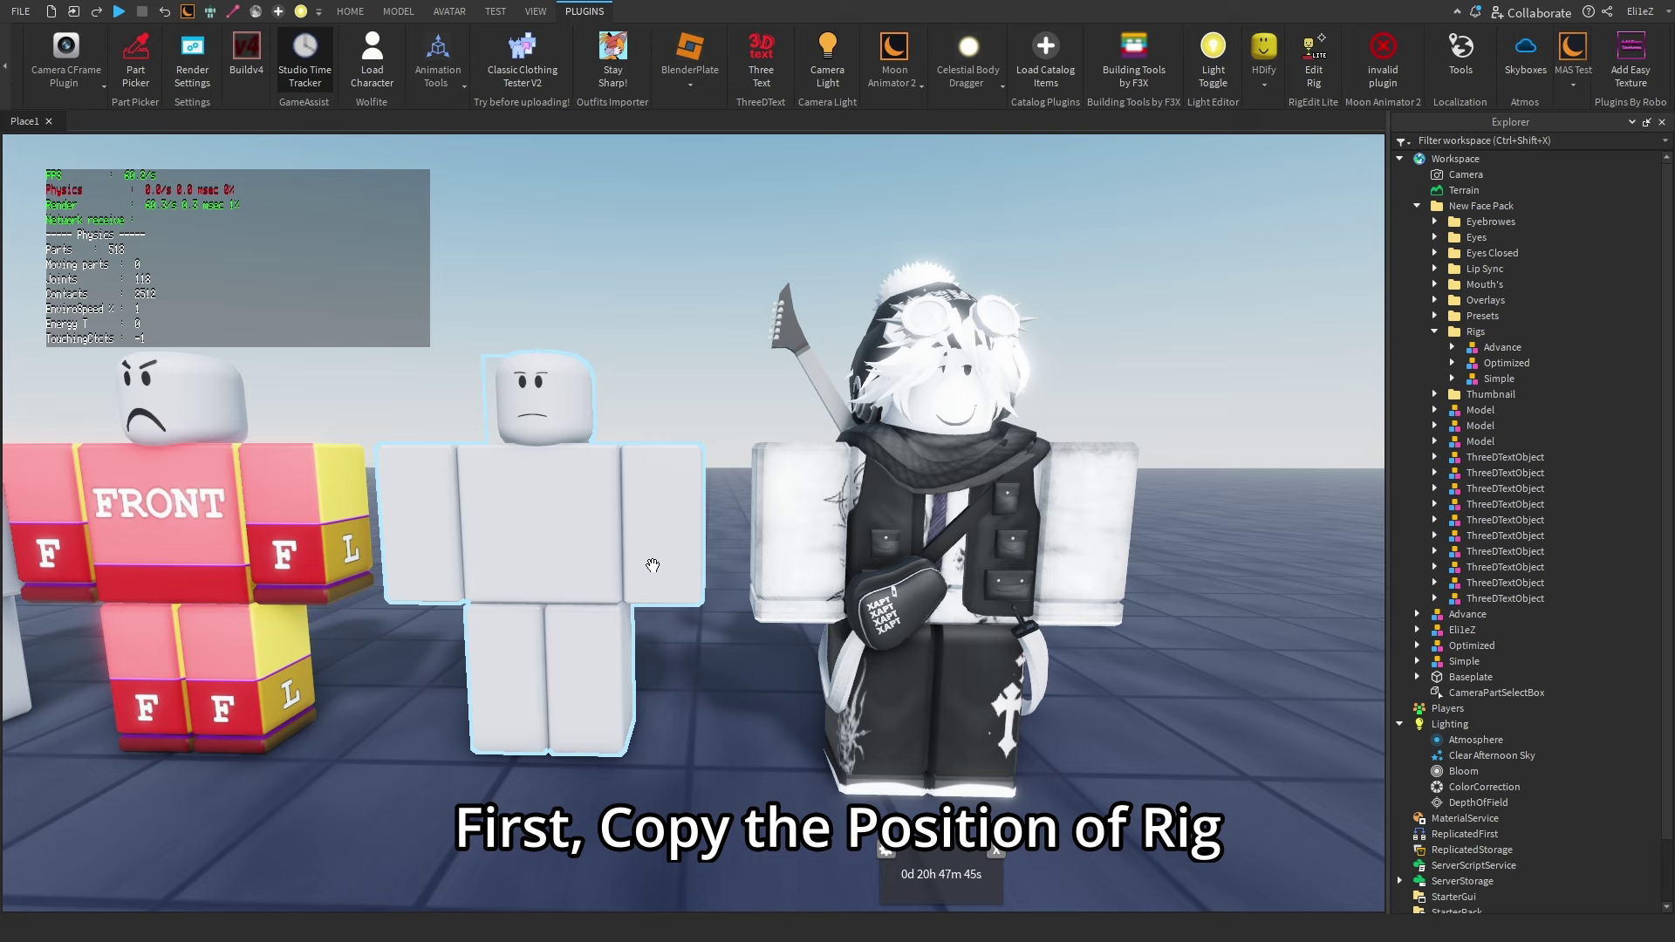
# - Show the Properties window and copy the Origin Position of the Advance rig
pyautogui.click(583, 552)
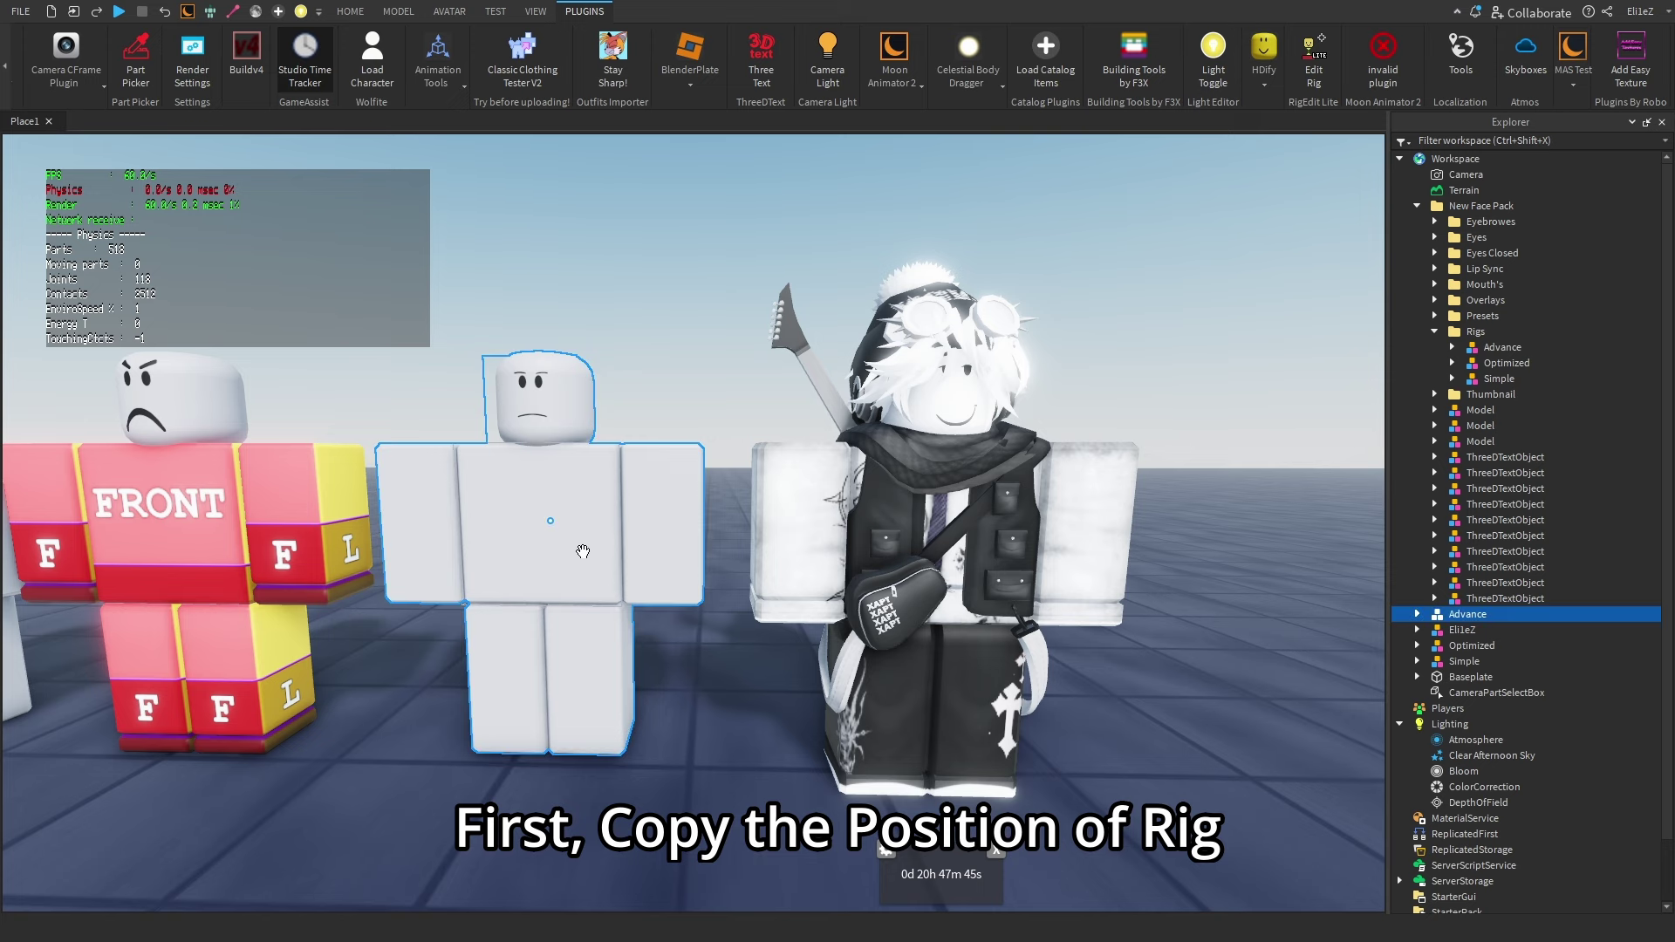
pyautogui.click(1026, 506)
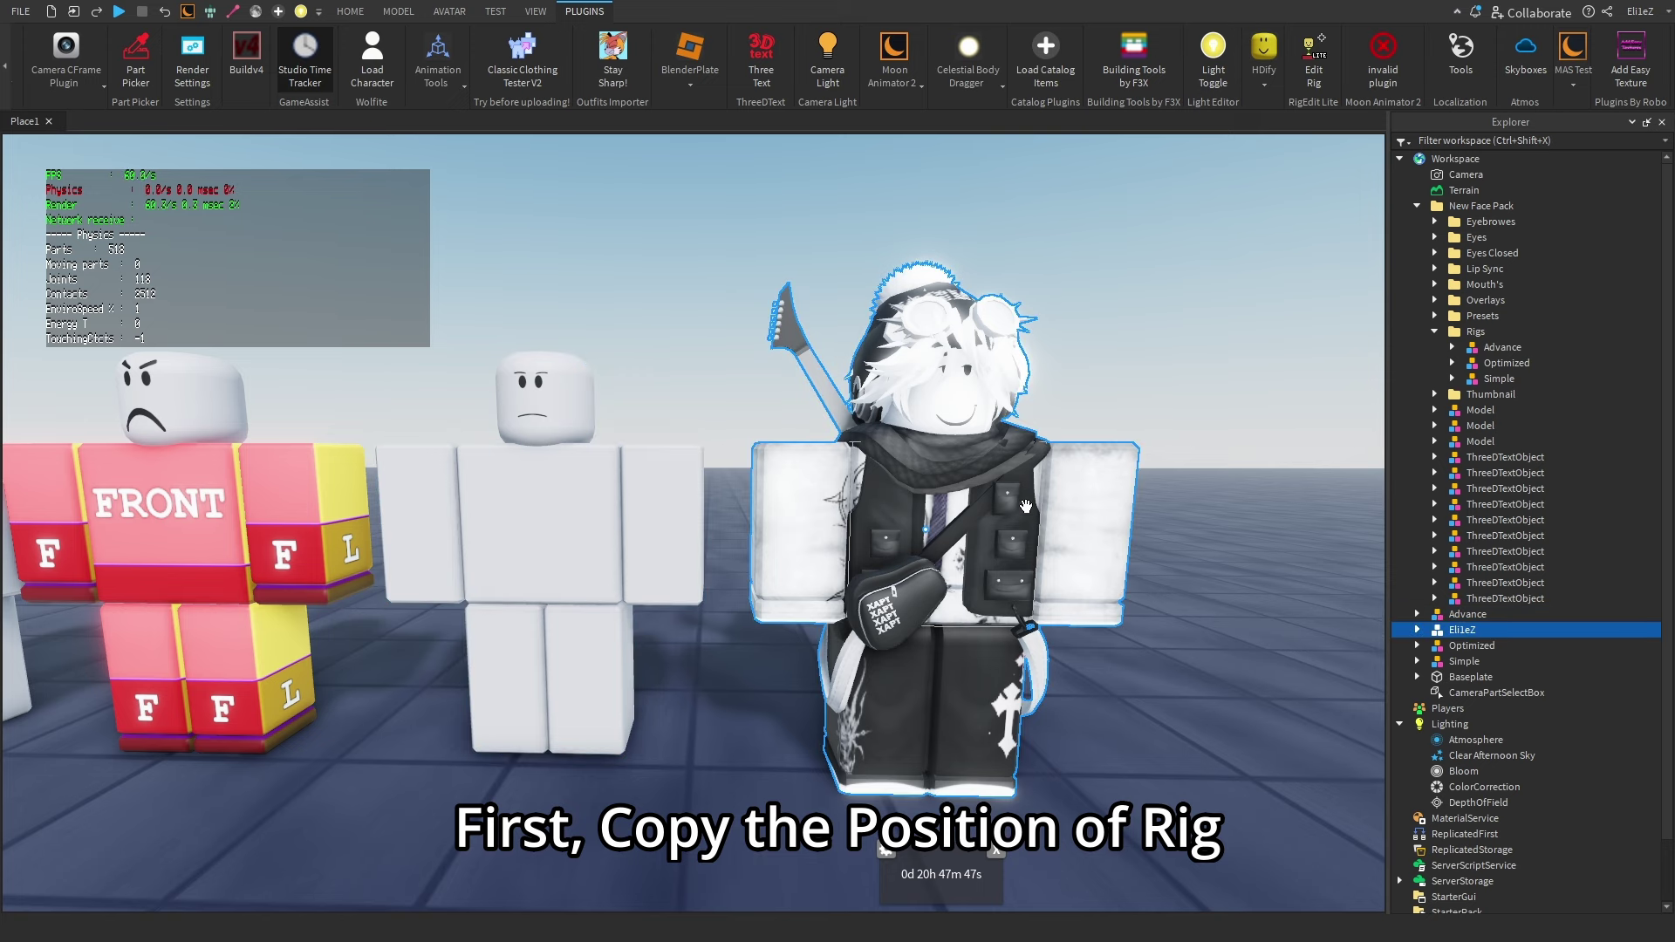
pyautogui.click(532, 15)
pyautogui.click(82, 66)
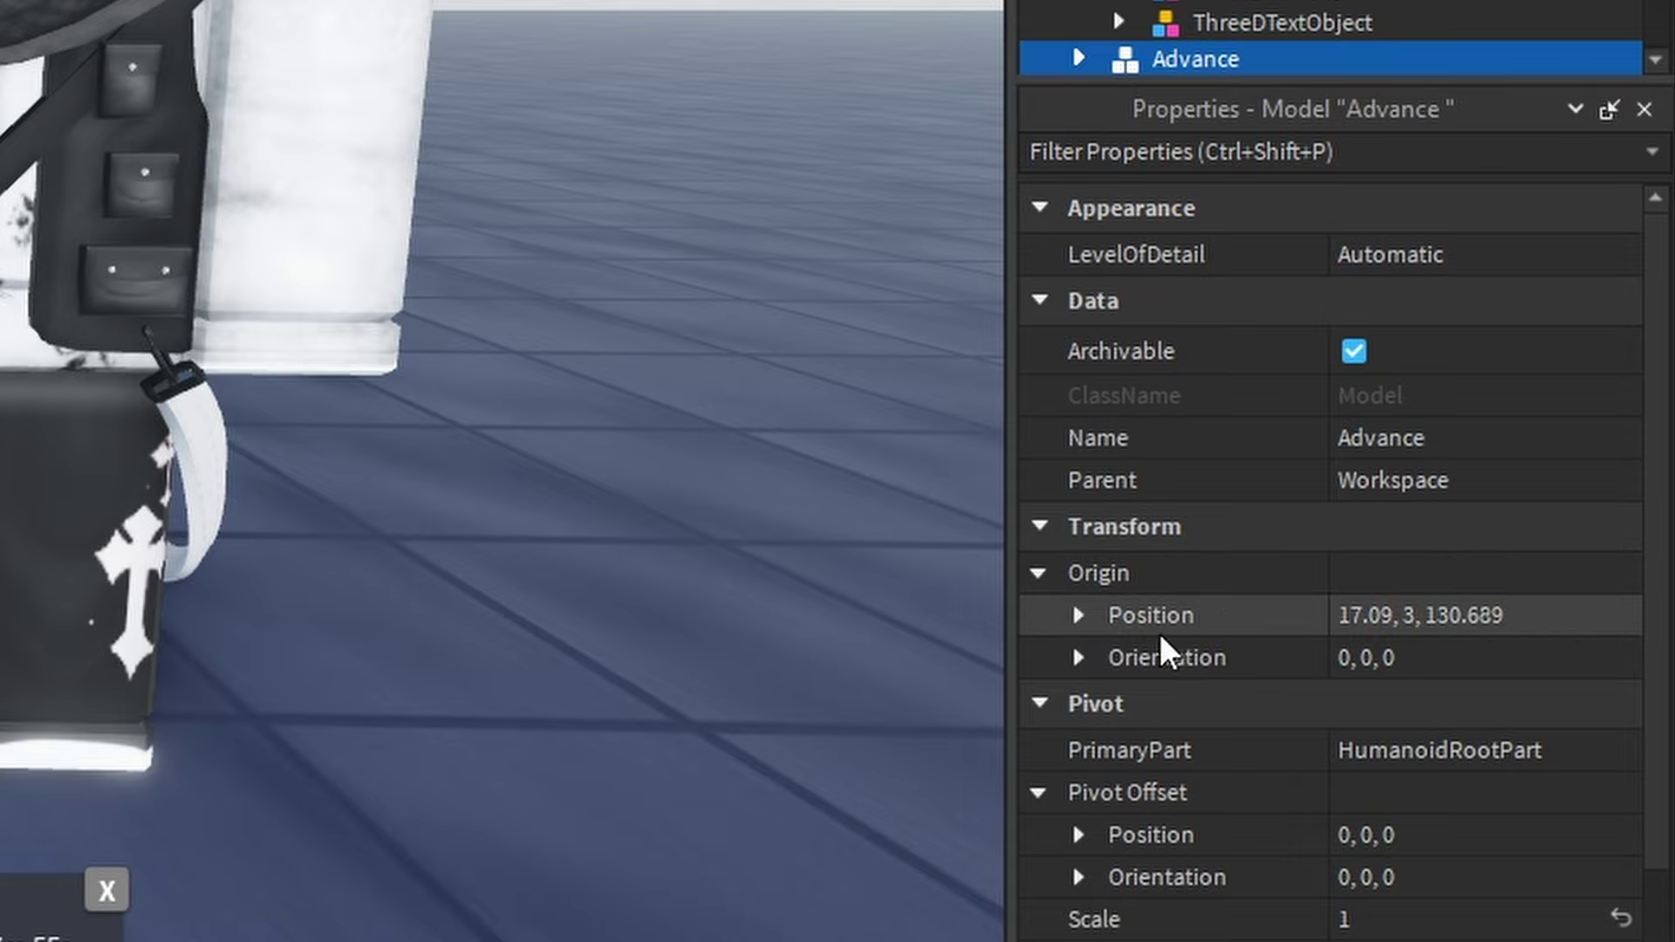
pyautogui.click(1389, 616)
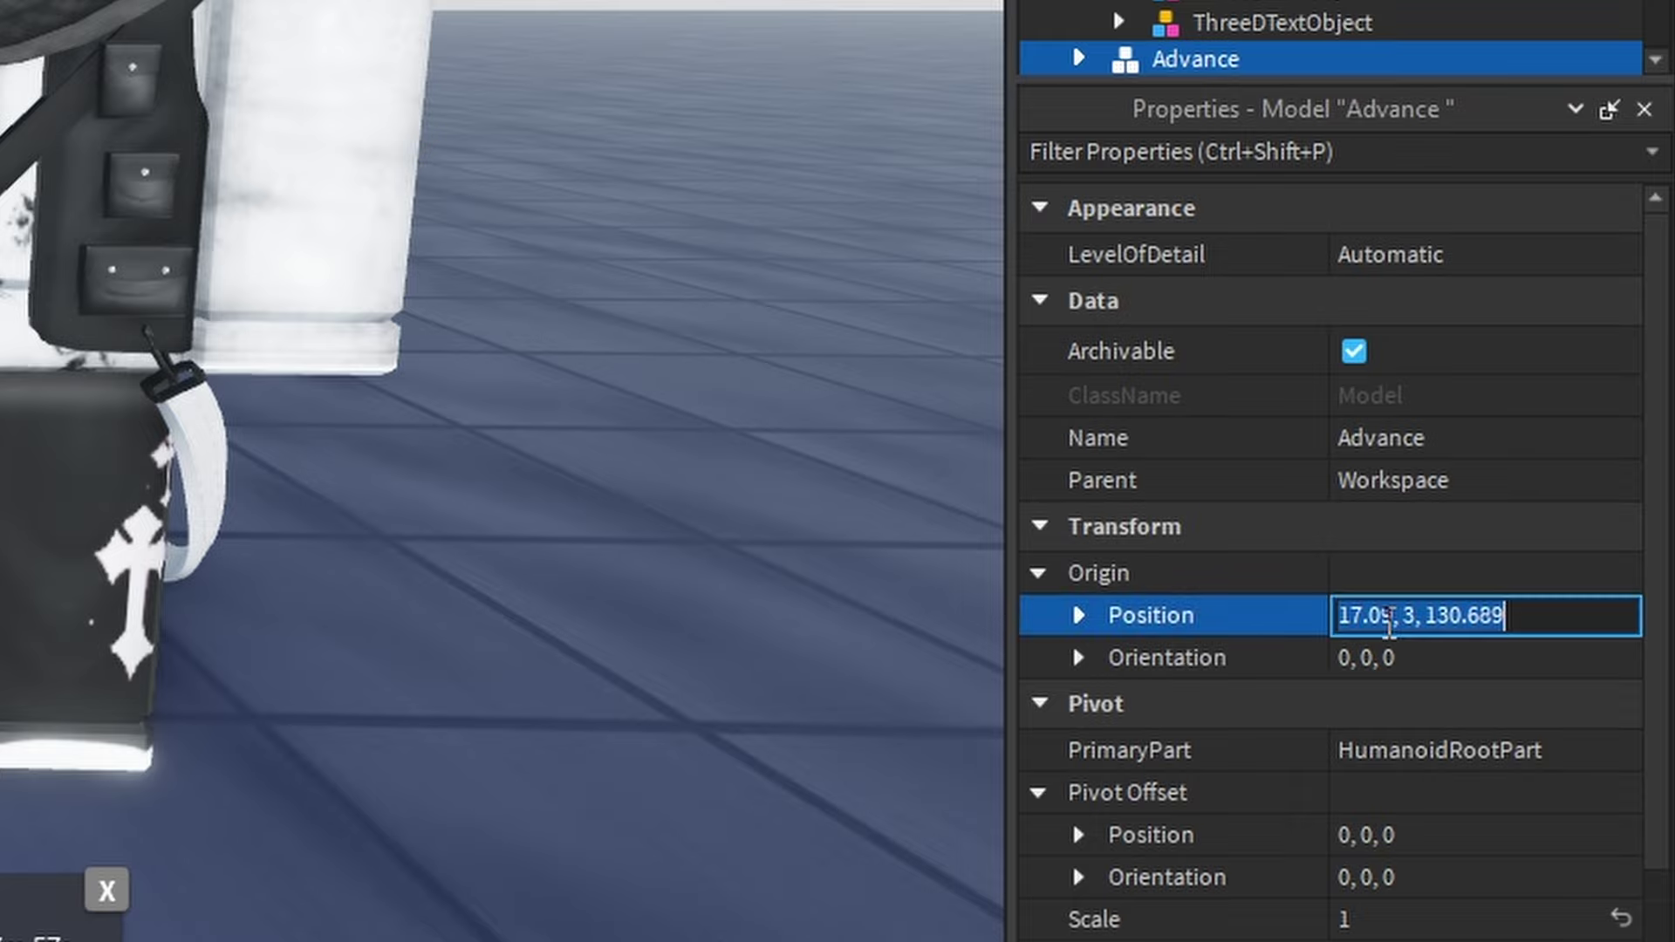
pyautogui.click(714, 534)
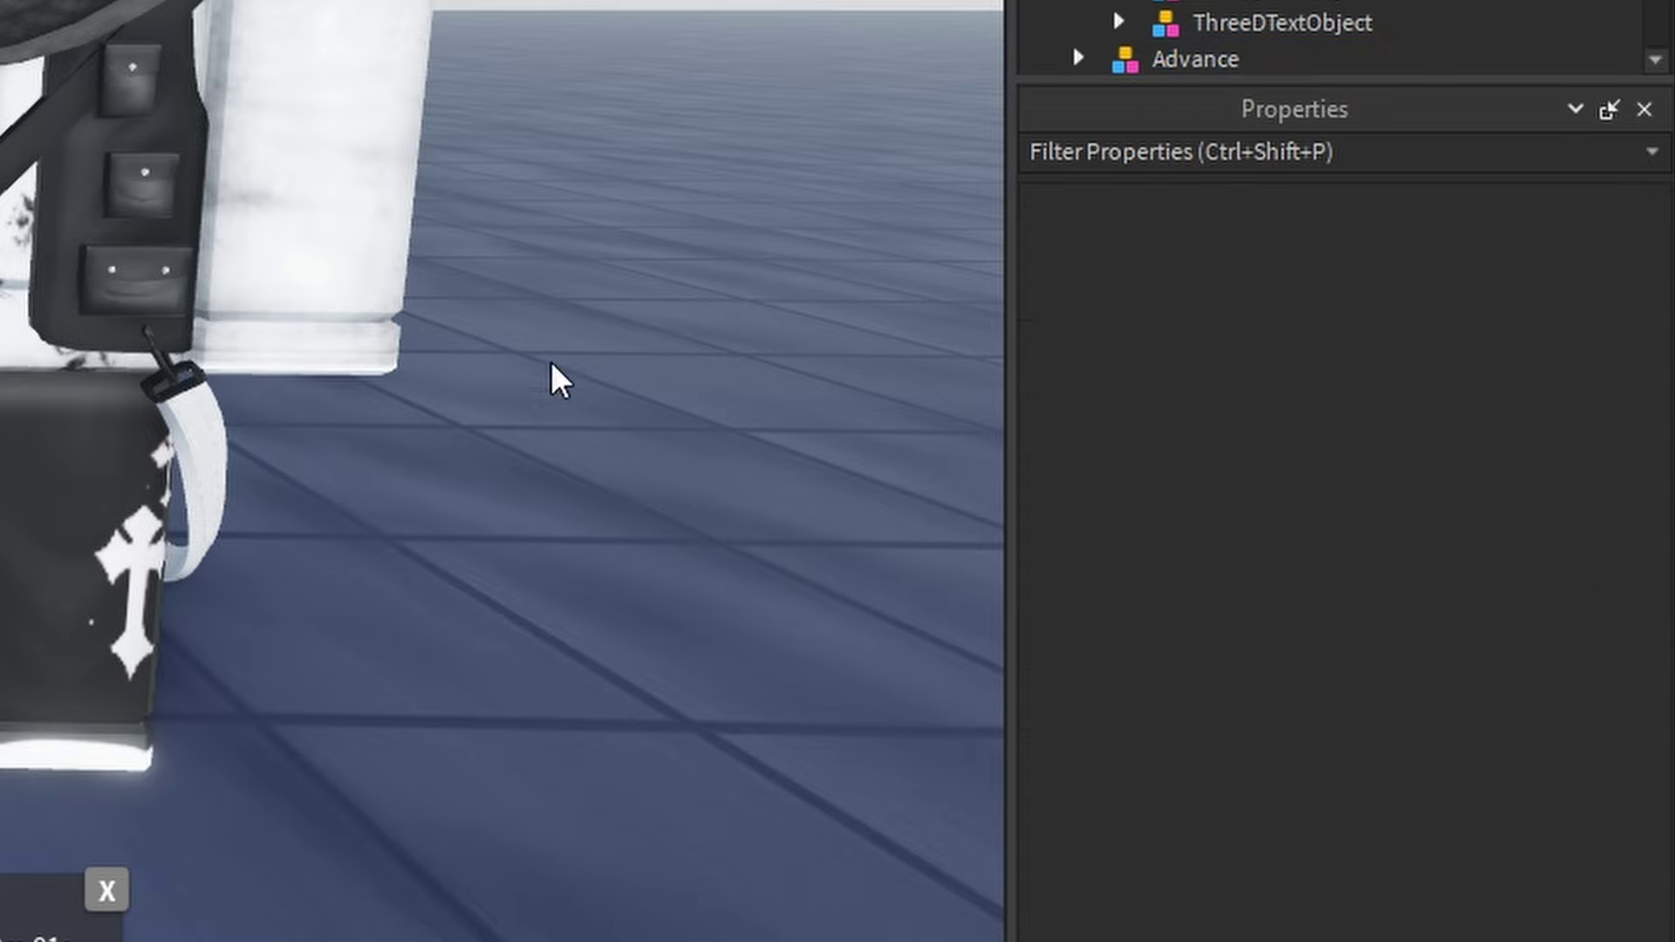
# - Set the avatar model's Origin Position to the copied value 17.09, 3, 130.689
pyautogui.click(88, 262)
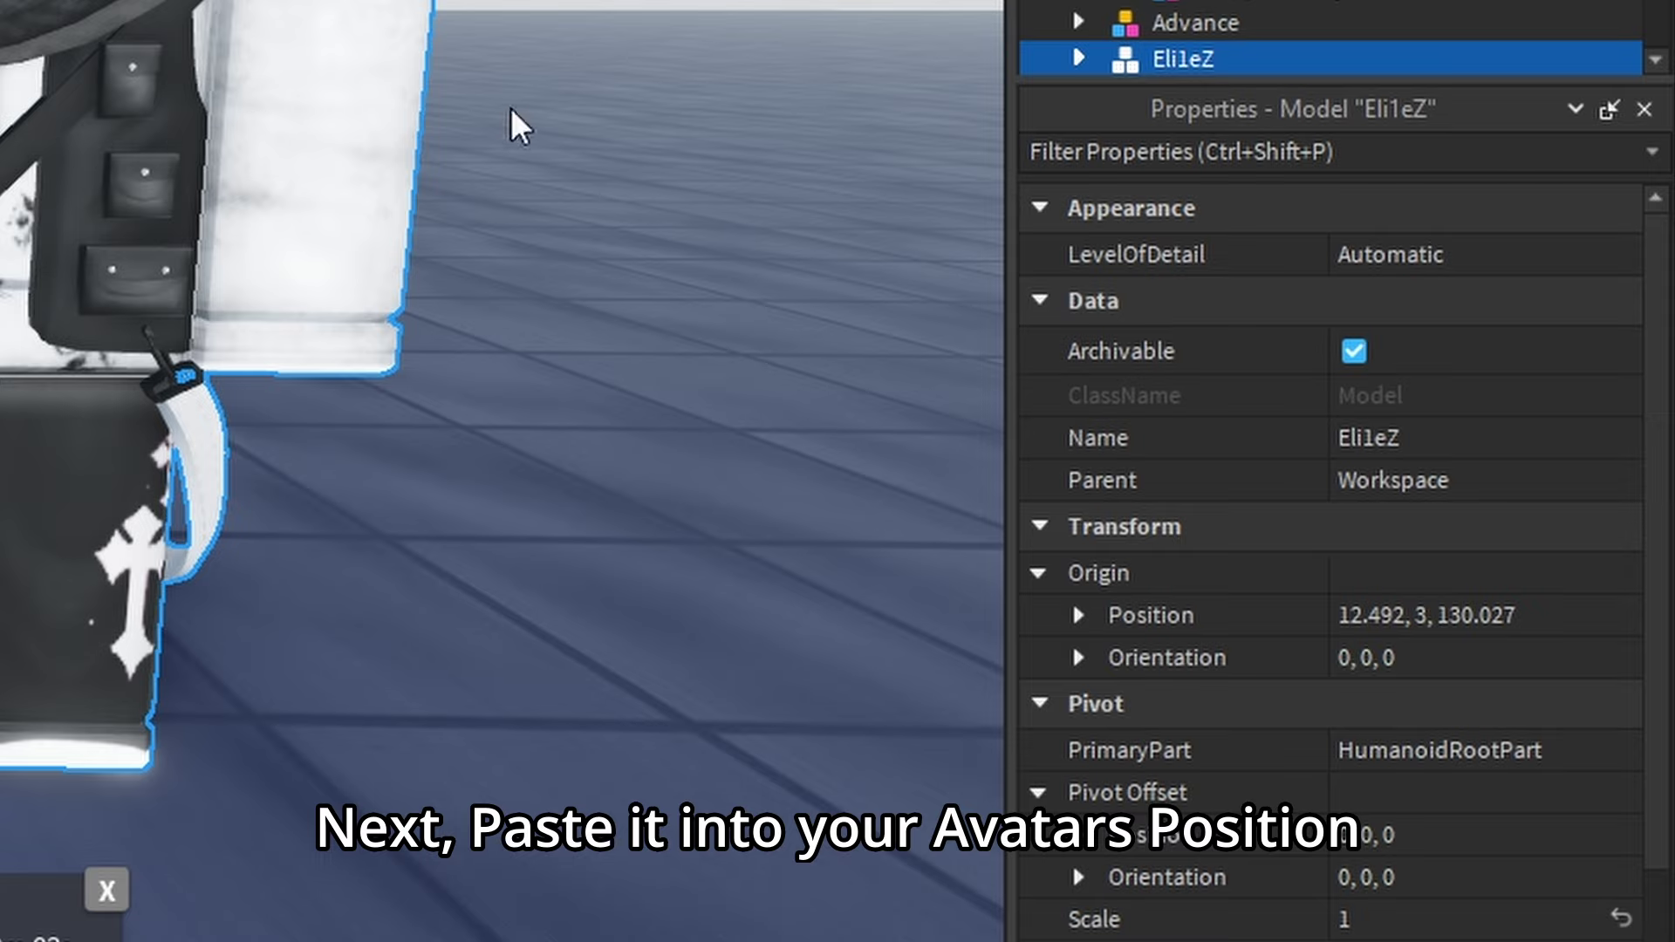
pyautogui.scroll(-5, 1330, 39)
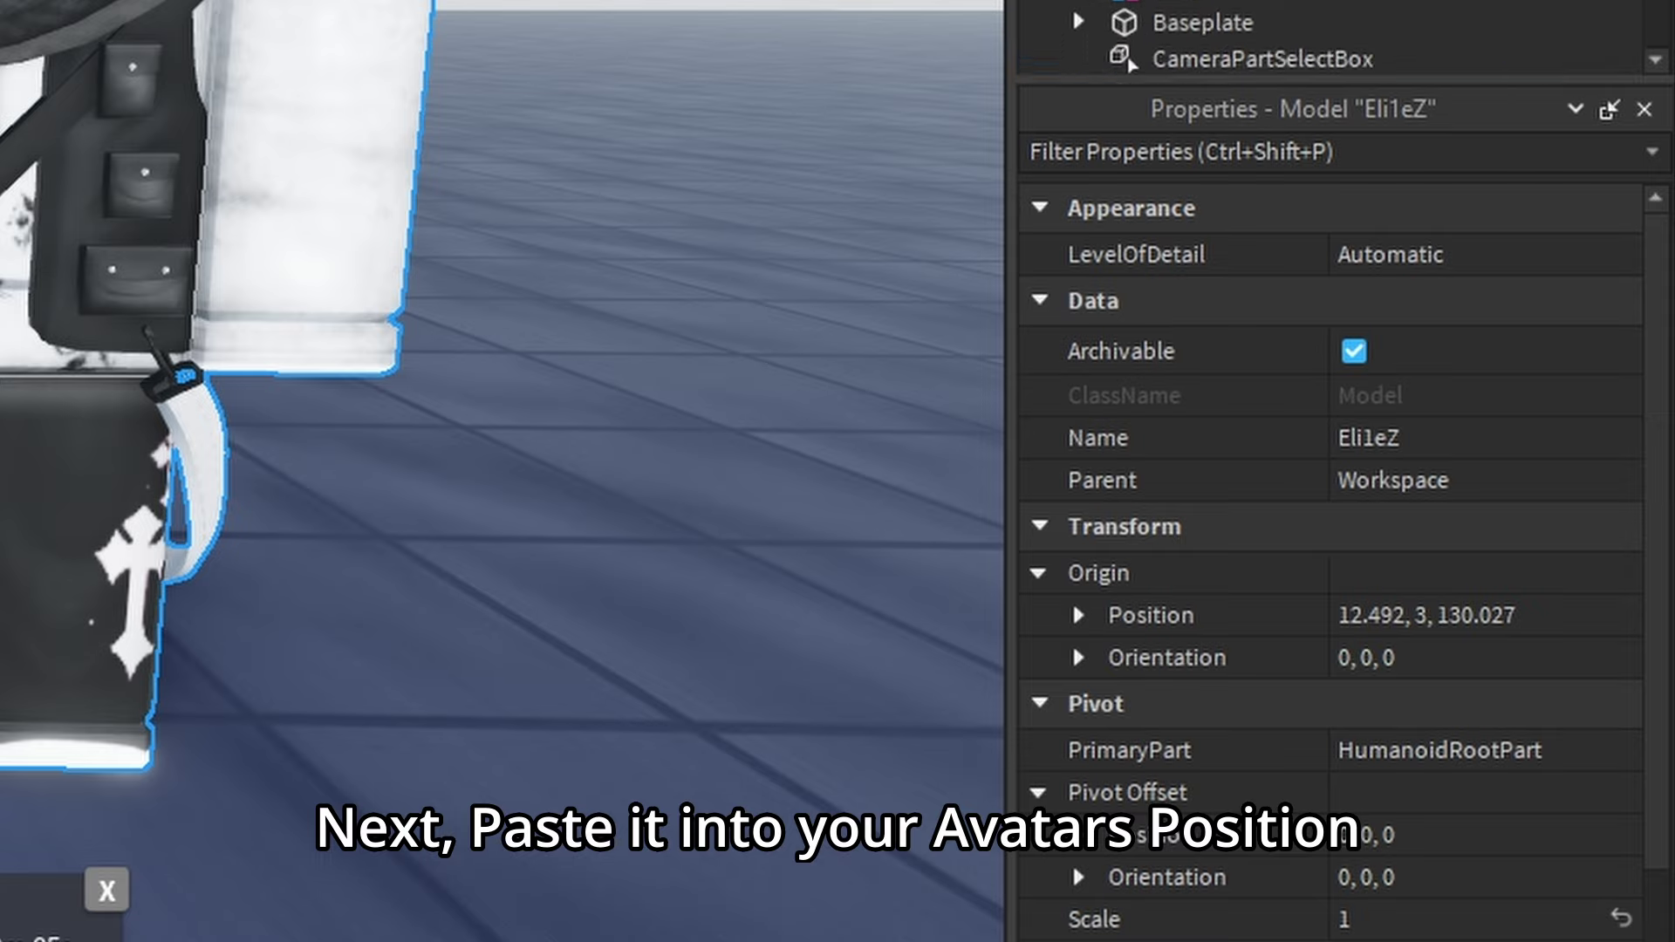
pyautogui.scroll(3, 1331, 39)
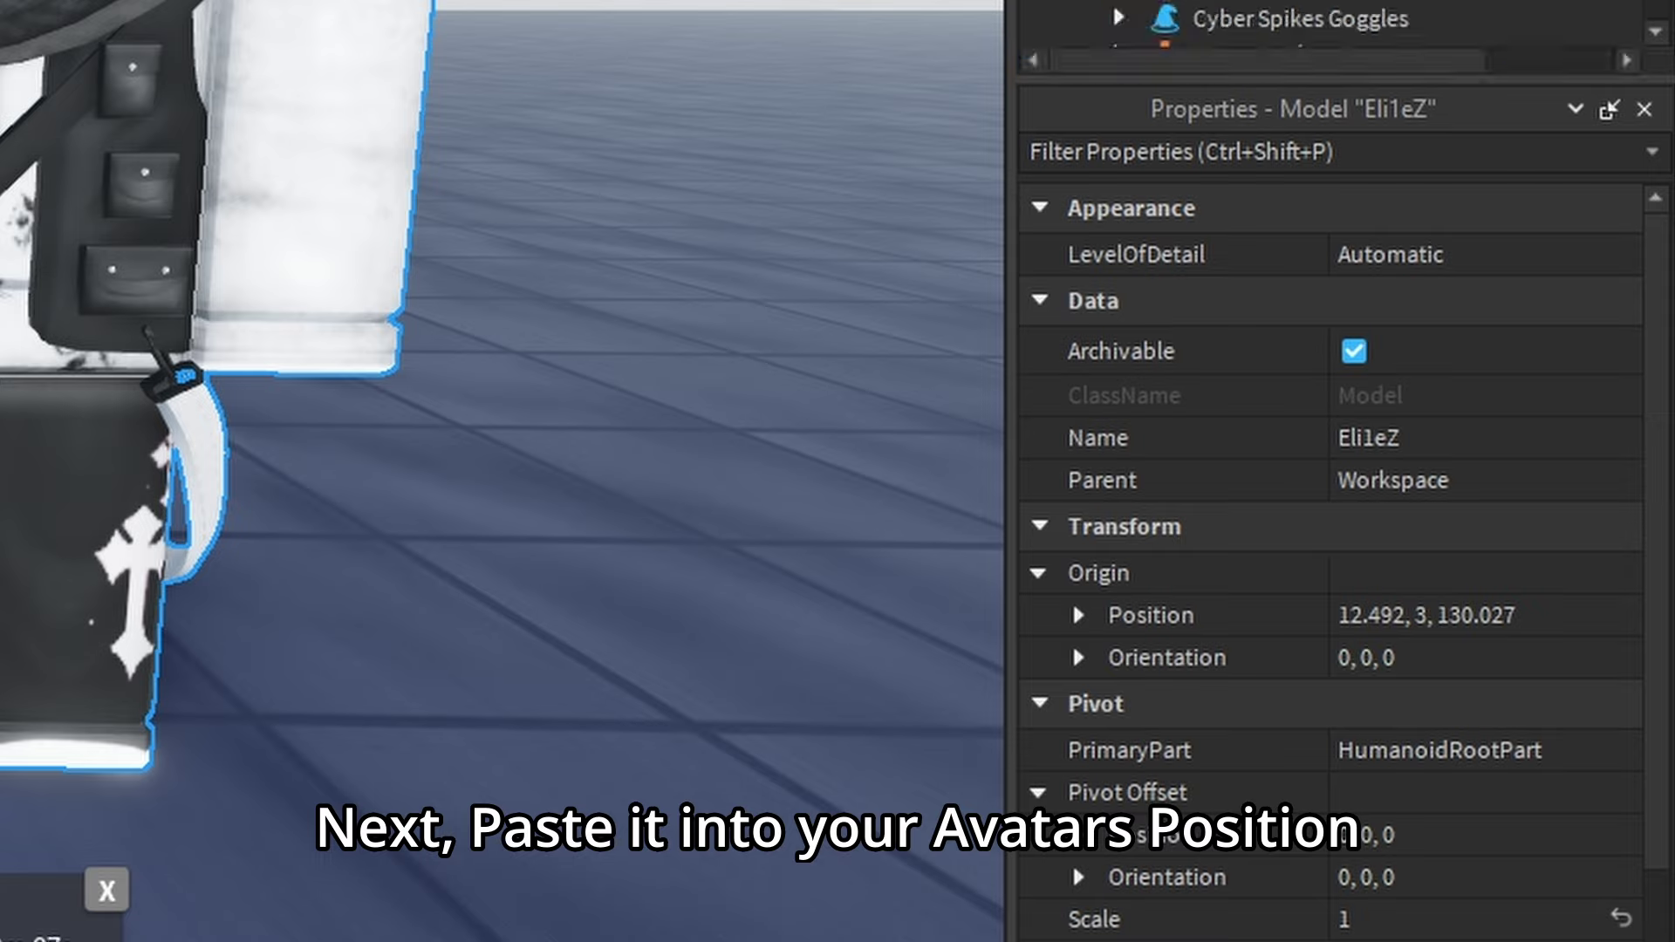
pyautogui.scroll(-3, 1331, 31)
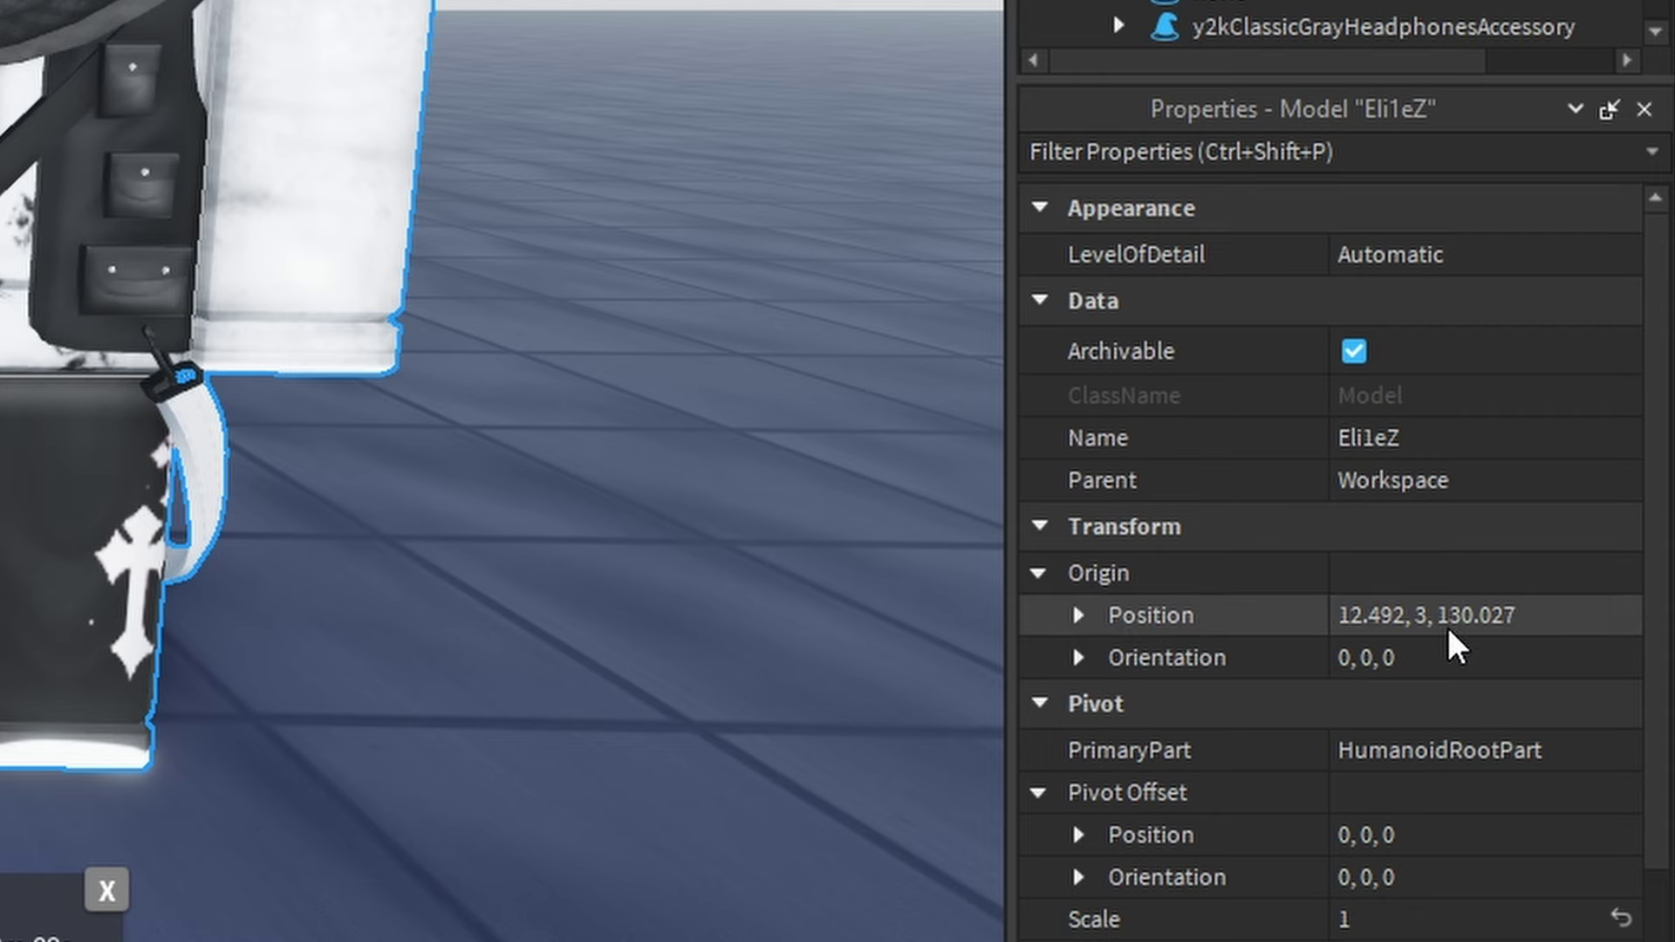
pyautogui.click(1382, 615)
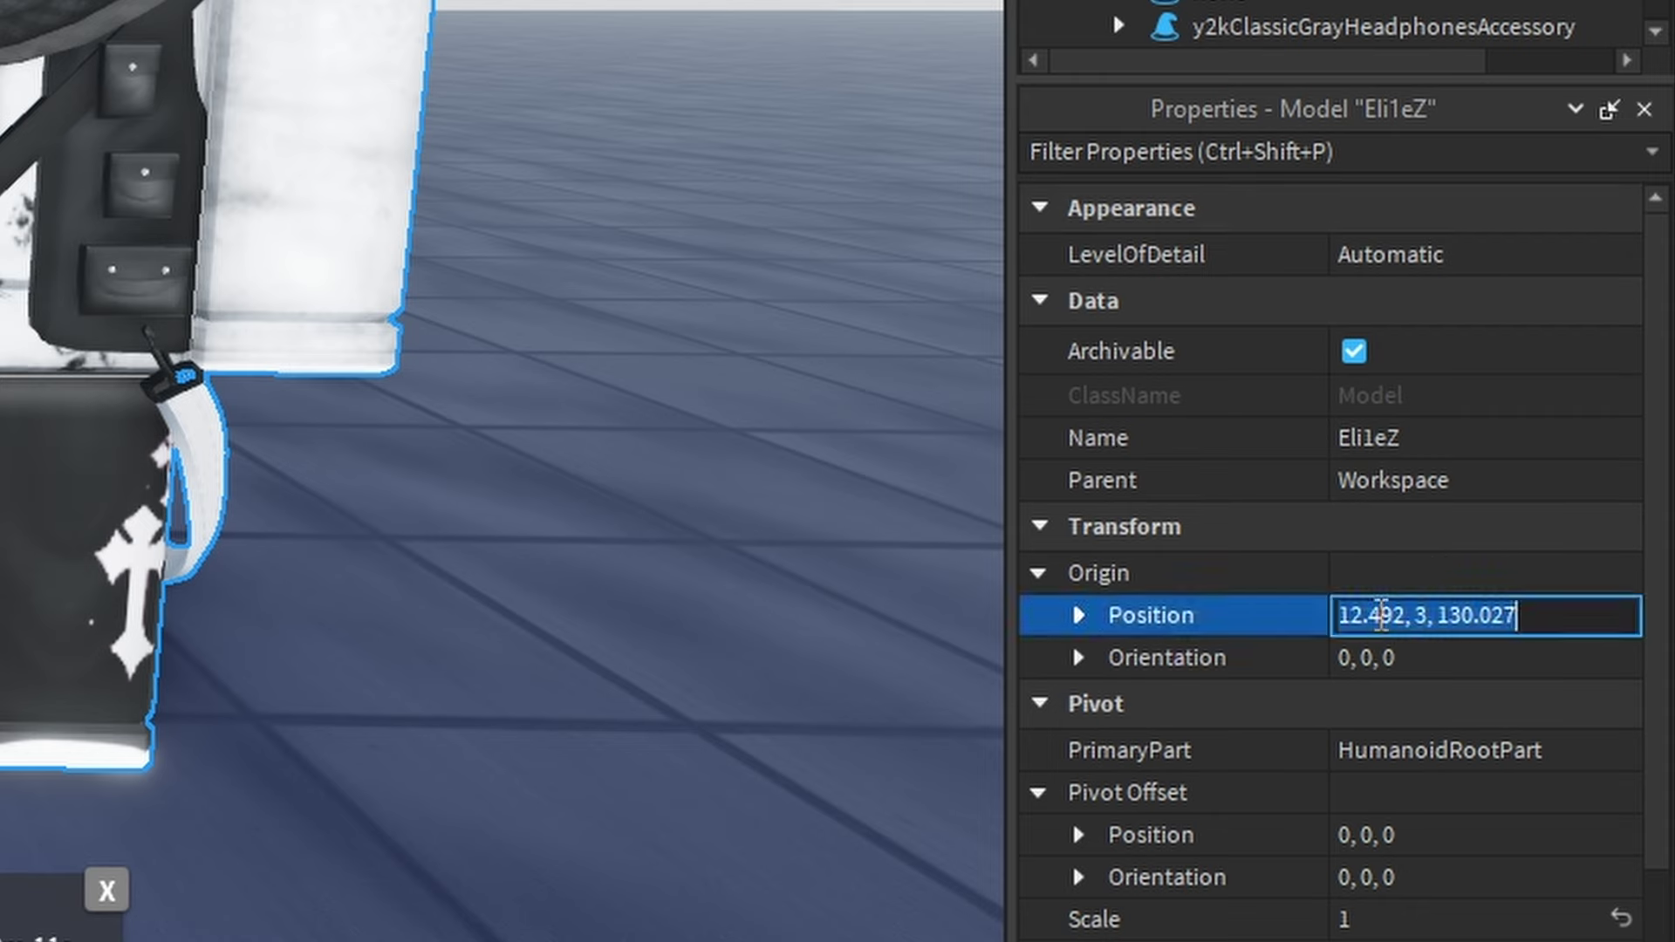
pyautogui.press('BackSpace')
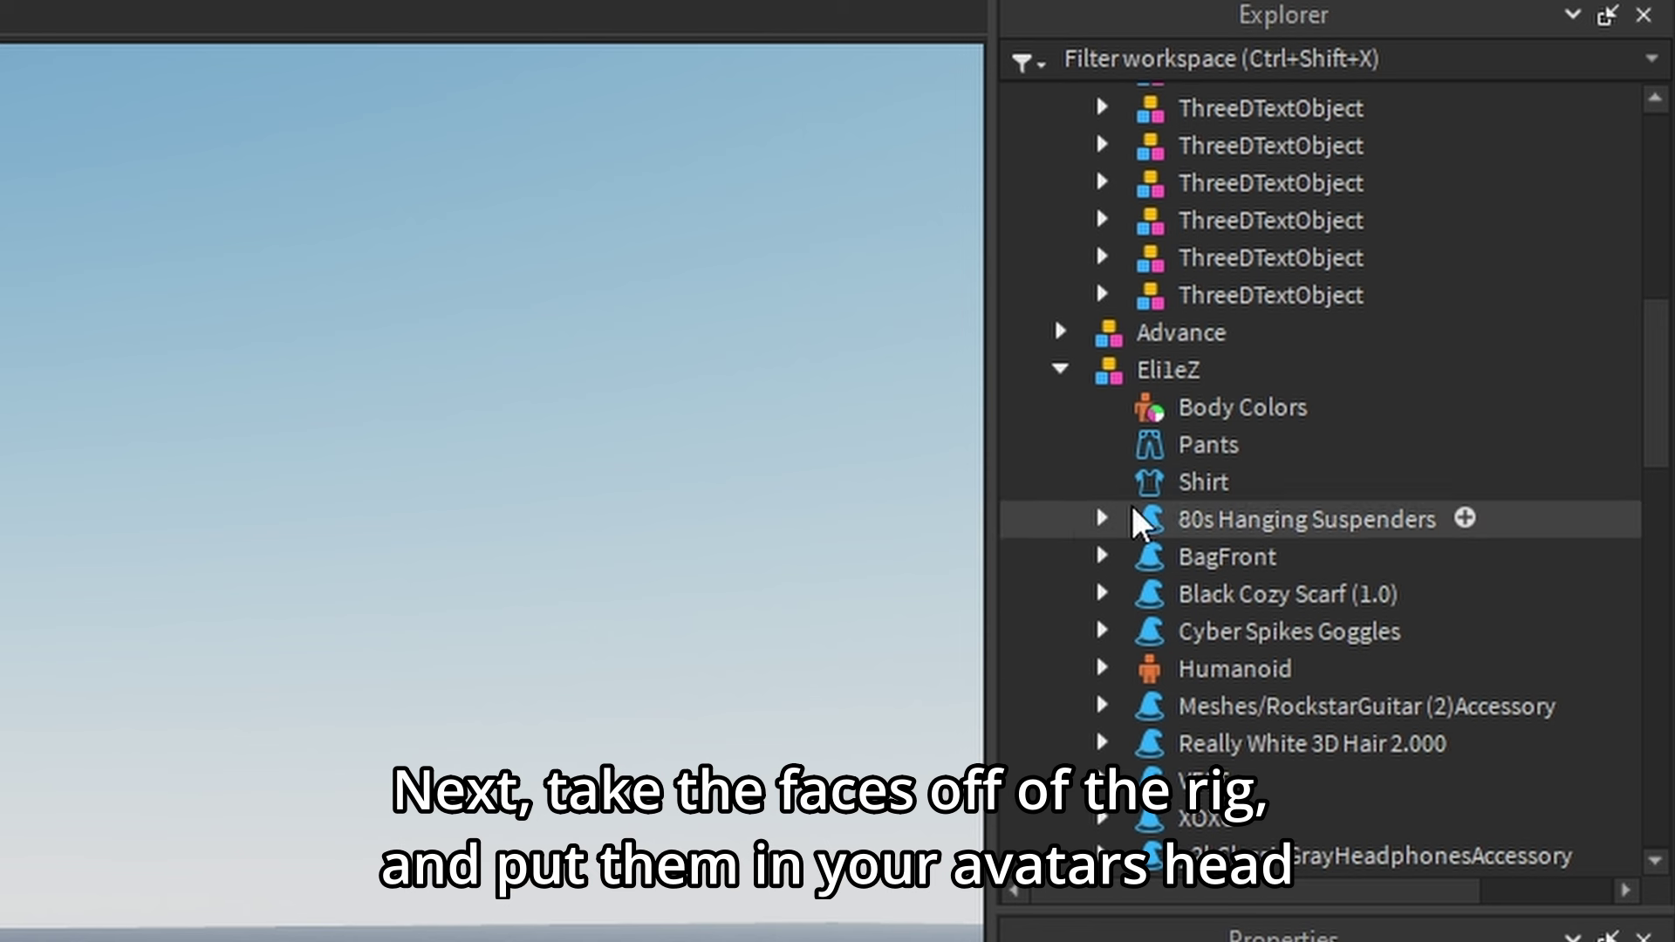
# - Move the EyeBrowse, Eyes and Mouth parts from the Advance rig's Head into the avatar's Head
pyautogui.click(1060, 369)
pyautogui.doubleClick(1181, 332)
pyautogui.click(1278, 630)
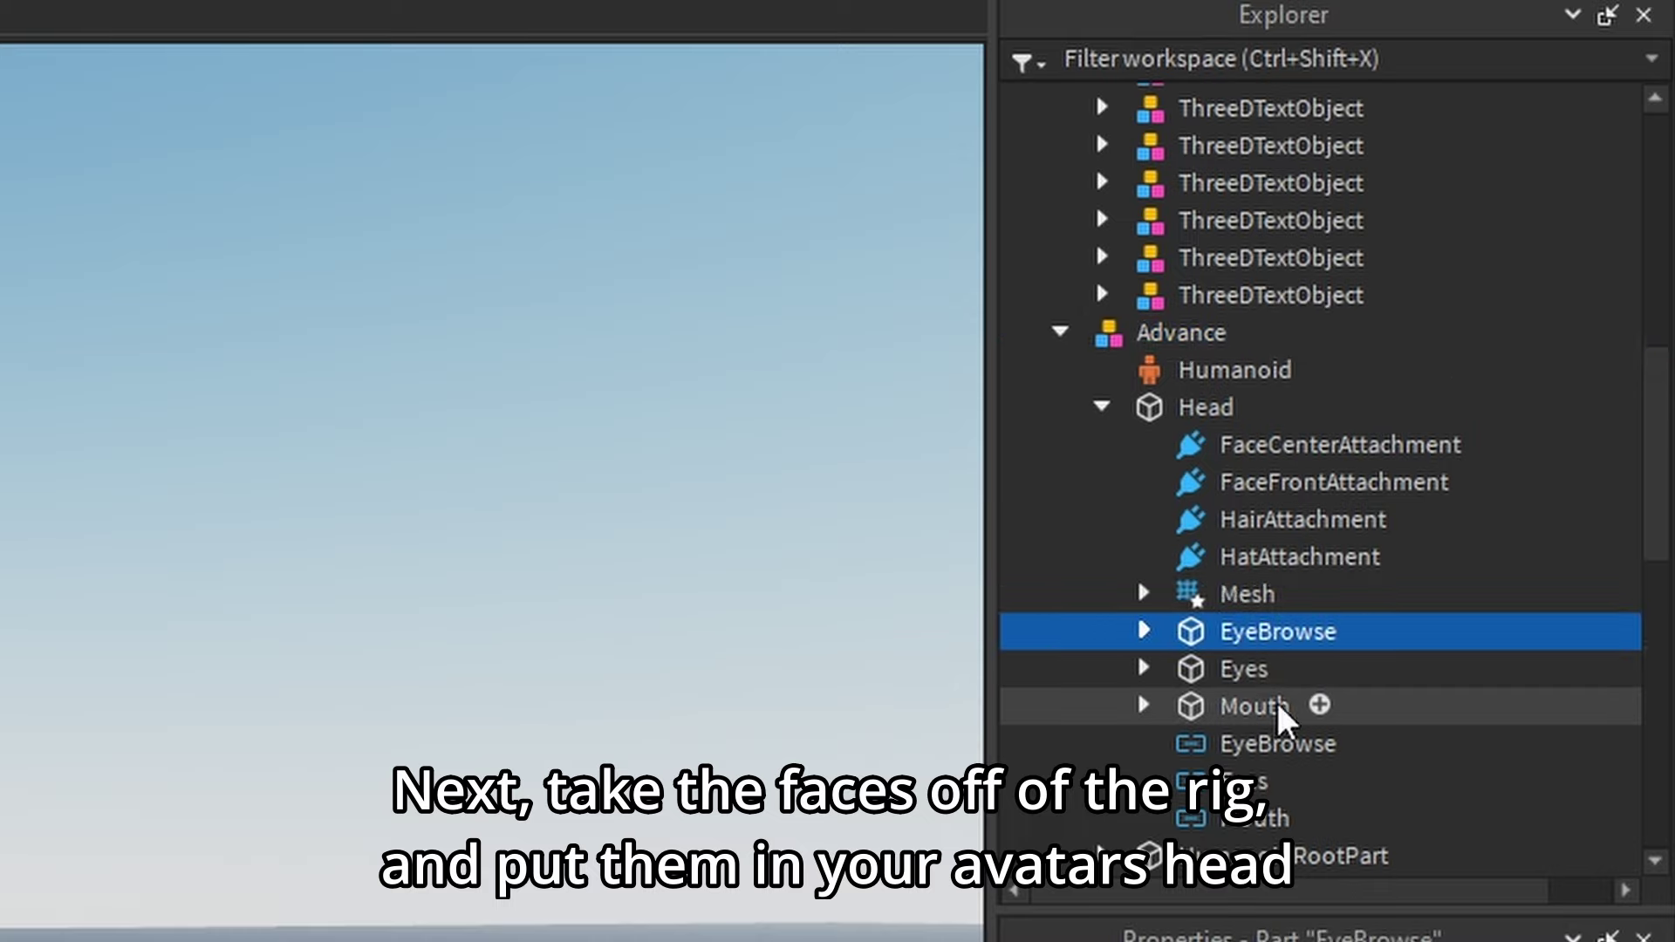
pyautogui.keyDown('shift'); pyautogui.click(1253, 706); pyautogui.keyUp('shift')
pyautogui.moveTo(1254, 706); pyautogui.dragTo(1191, 666)
pyautogui.moveTo(1221, 299); pyautogui.dragTo(1200, 338)
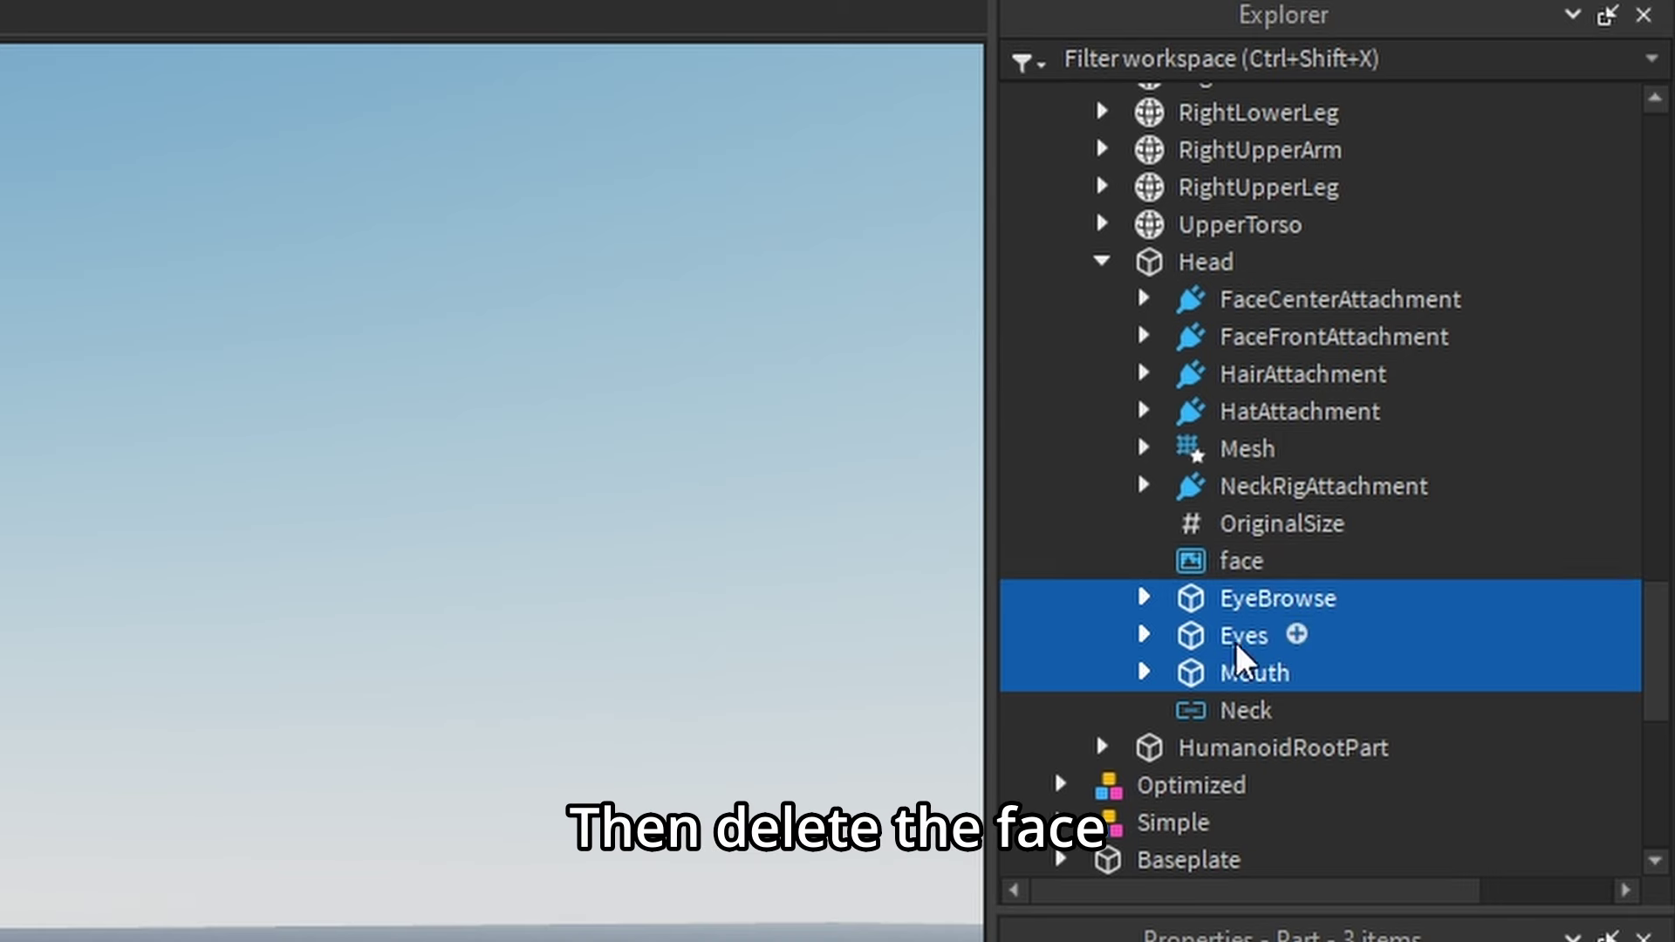
# - Delete the original face decal from the avatar's Head
pyautogui.click(1200, 528)
pyautogui.click(1213, 565)
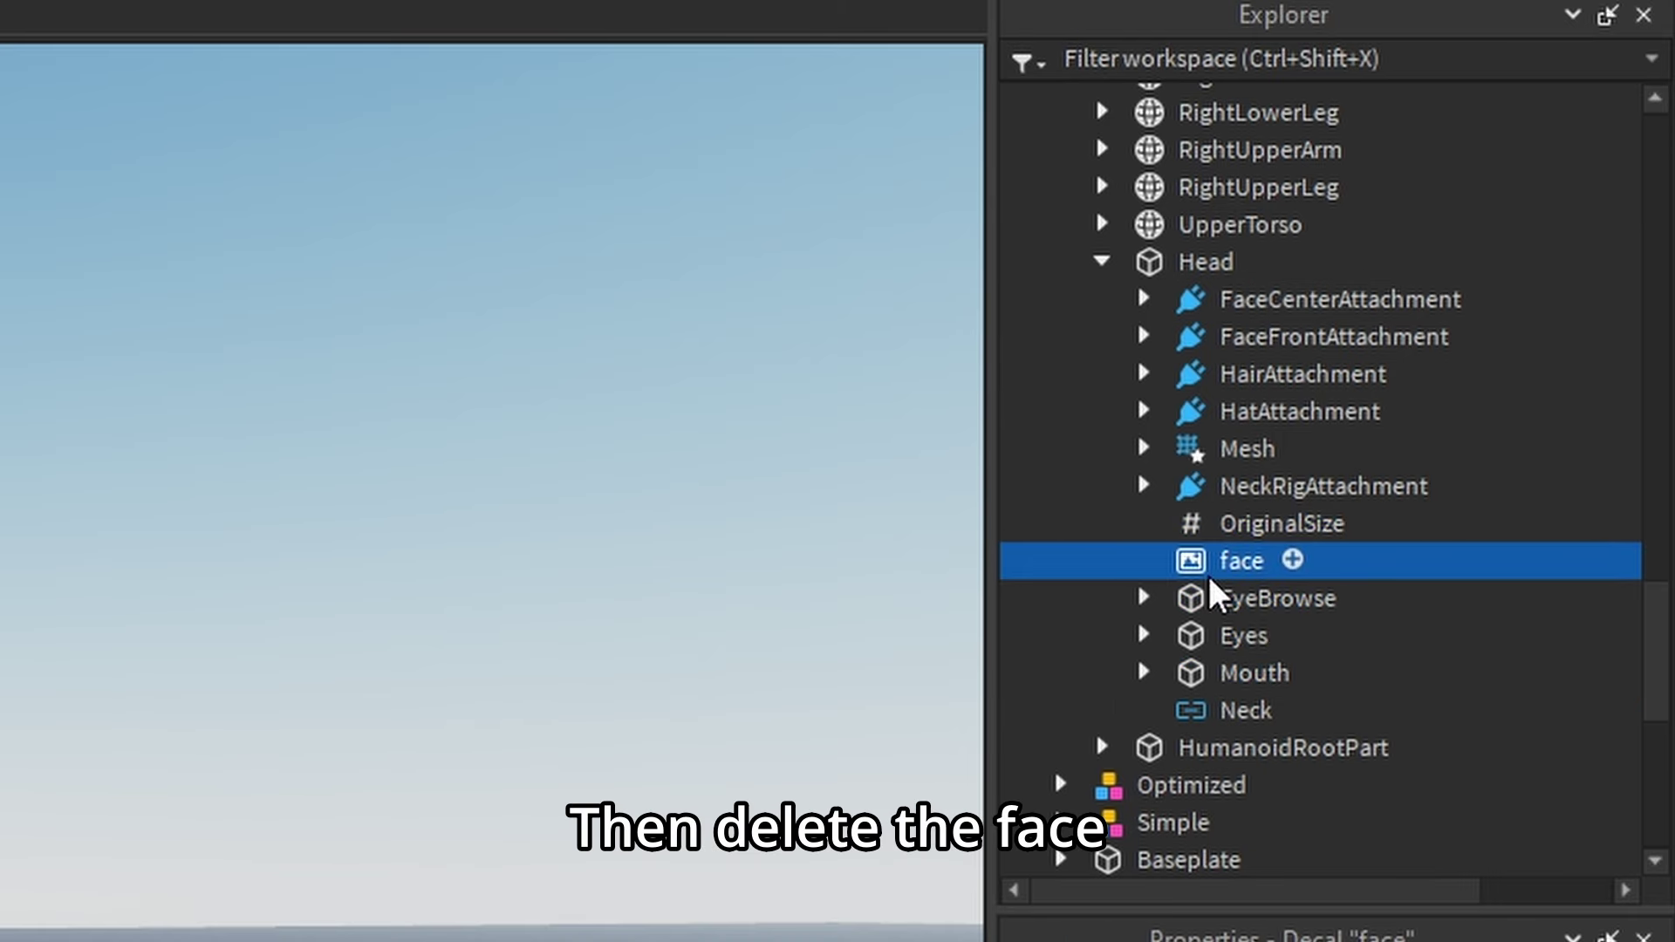
pyautogui.press('Delete')
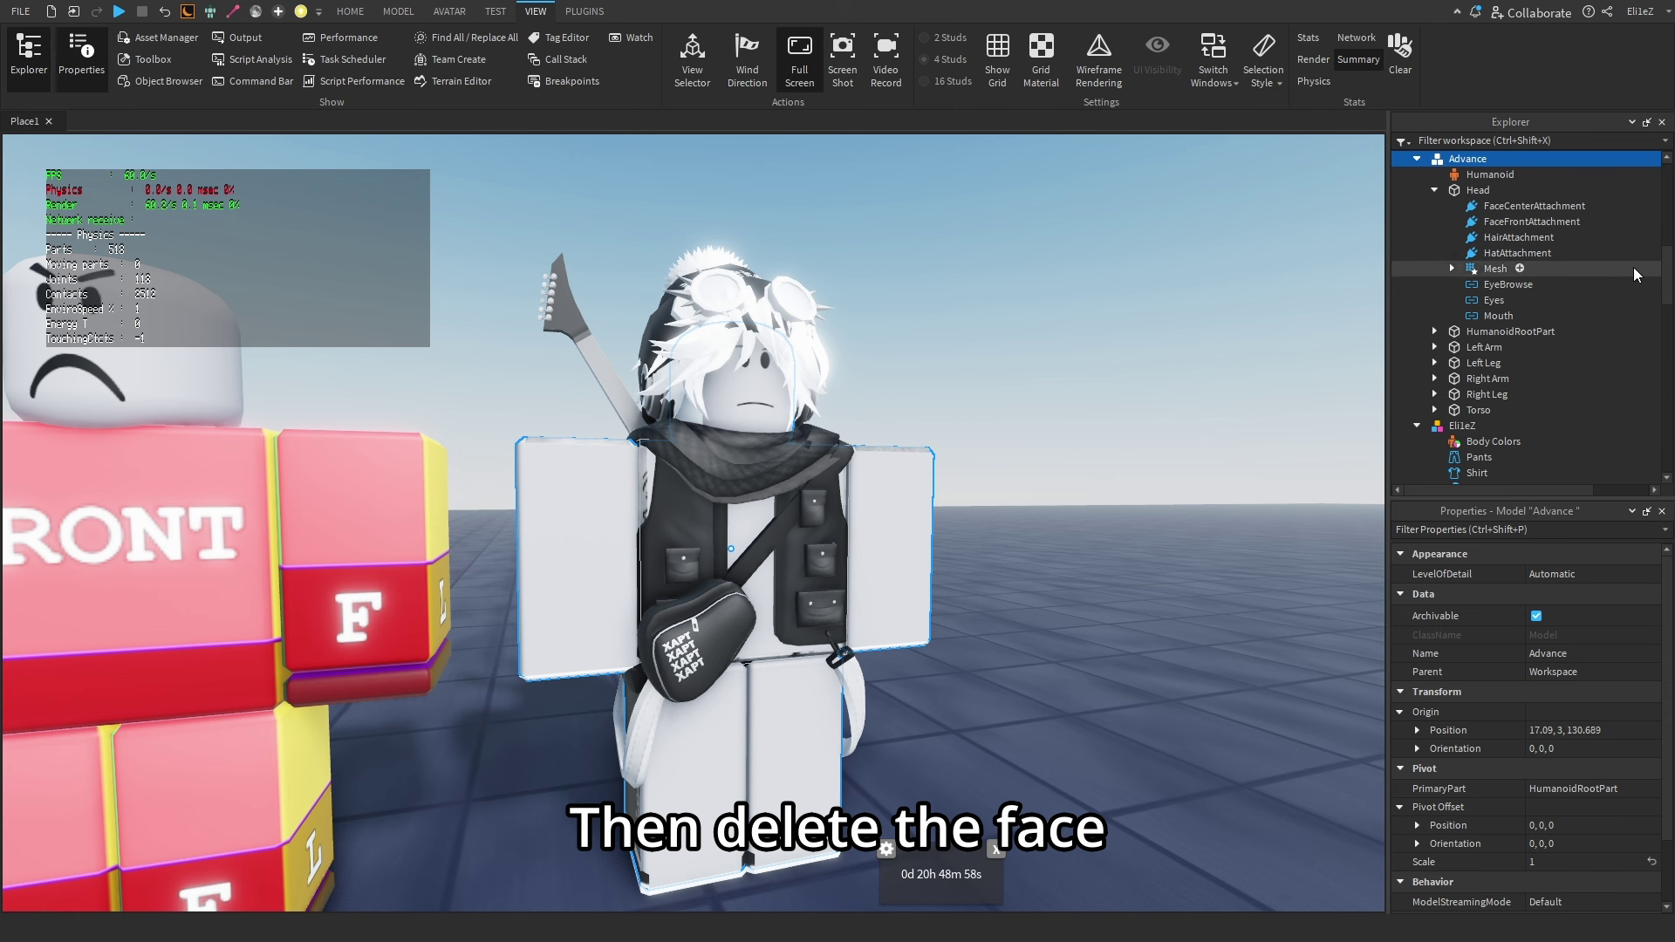
# - Select the avatar model, open the Easy Weld plugin and switch it to Parts welding
pyautogui.click(864, 545)
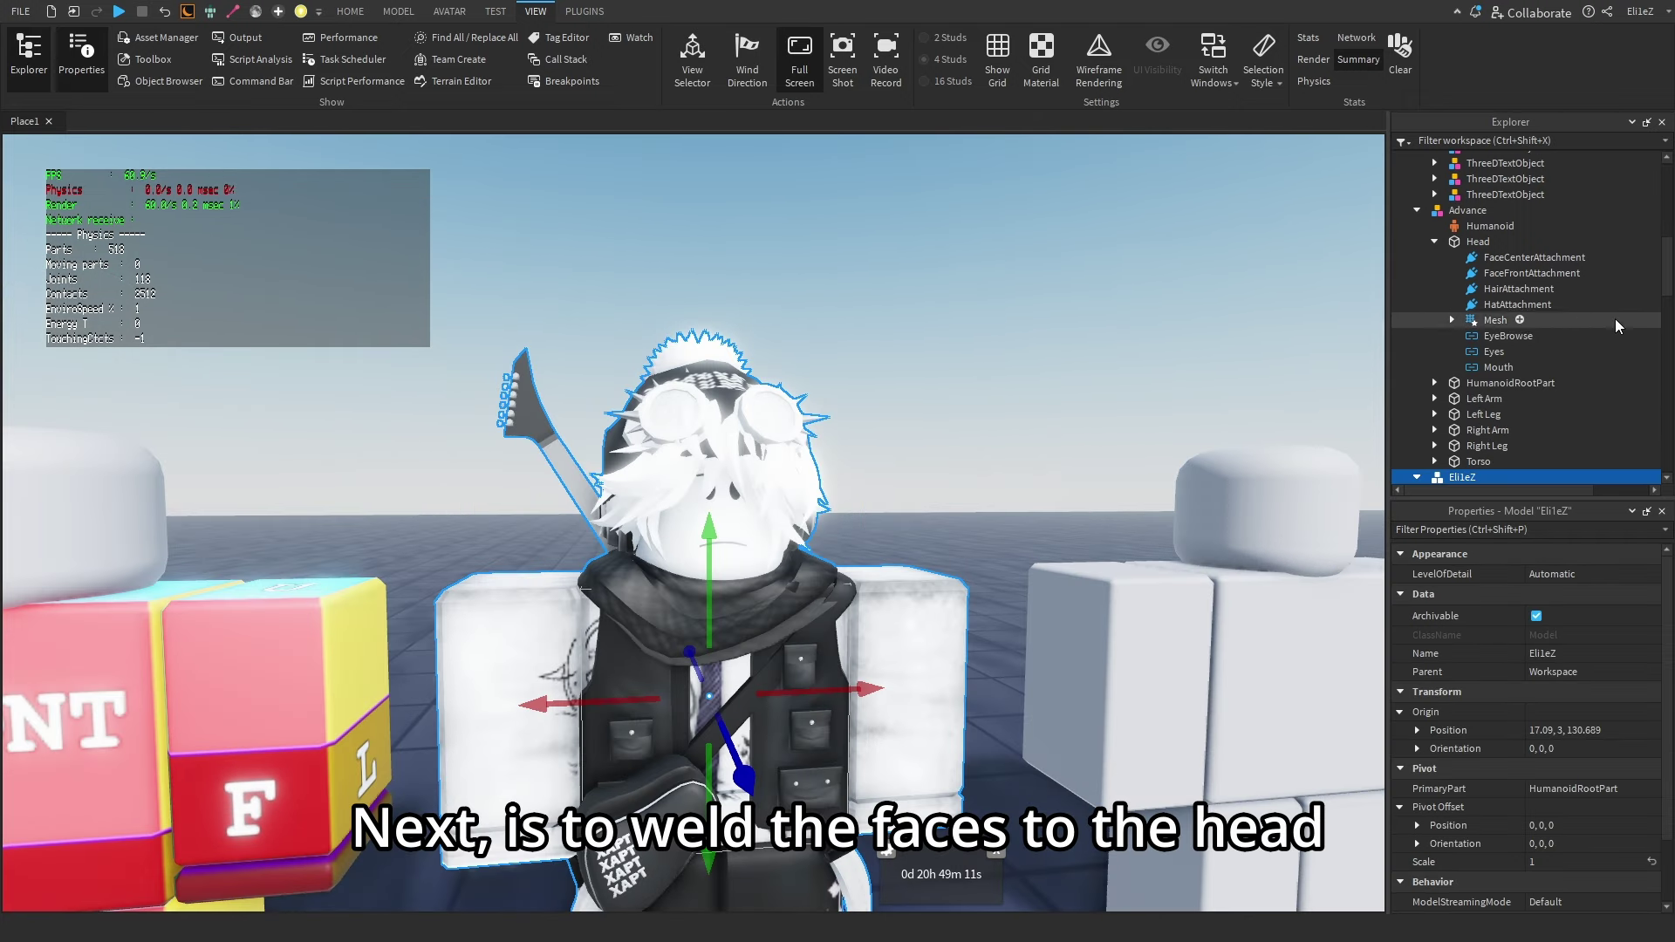
pyautogui.scroll(-5, 1669, 323)
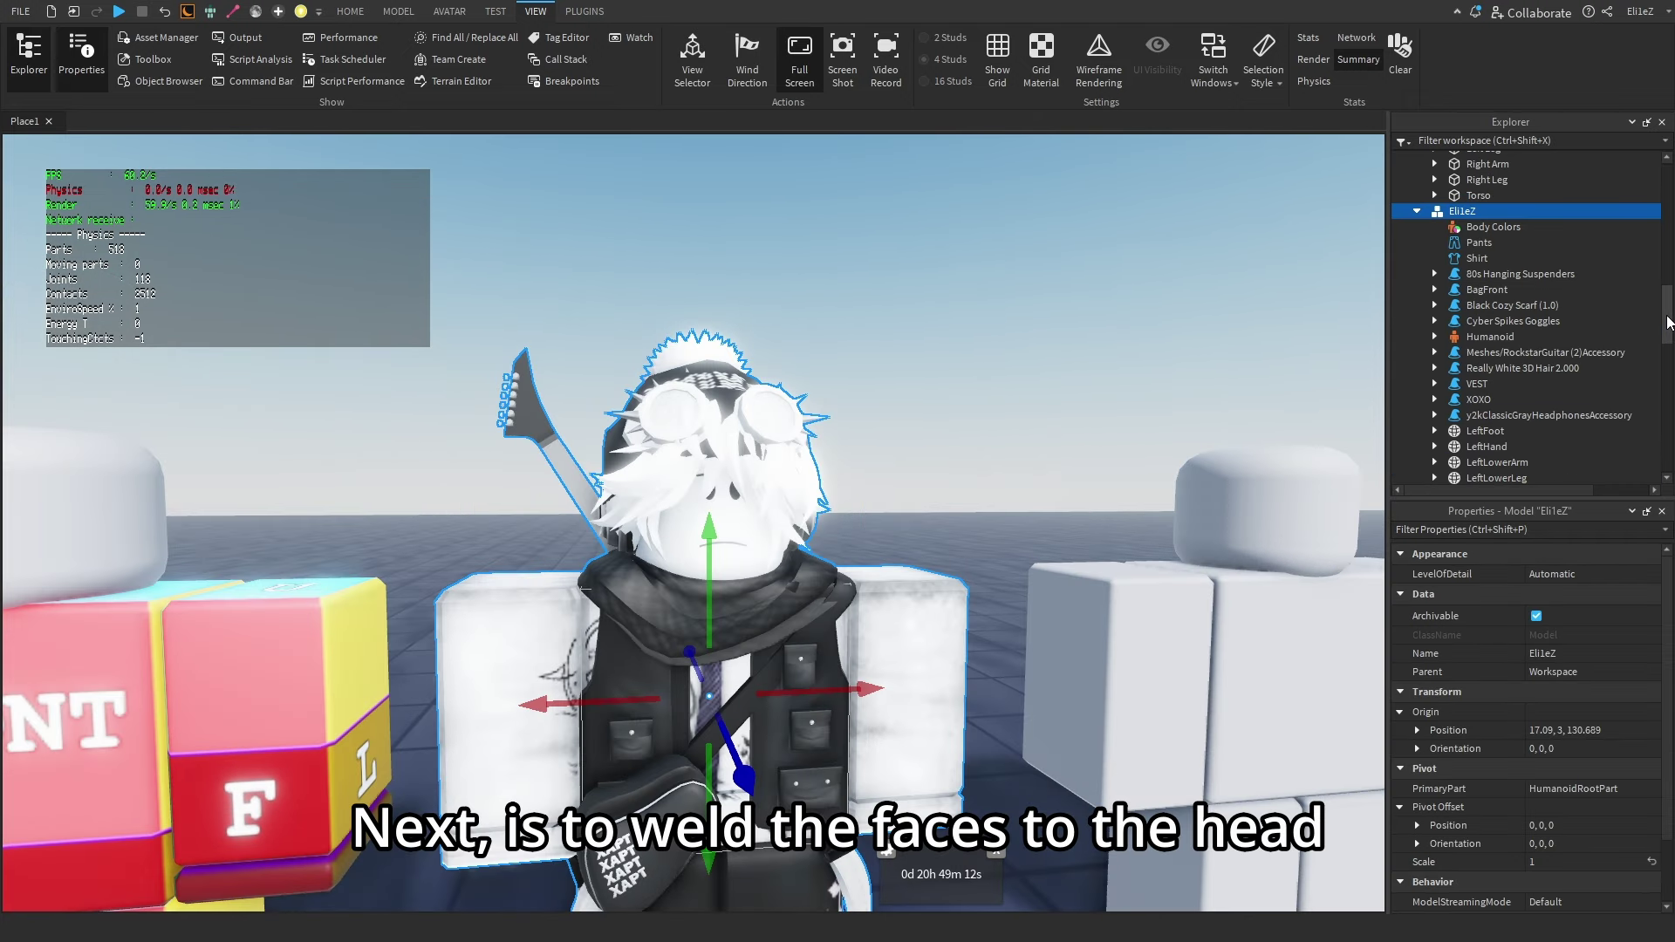
pyautogui.click(597, 18)
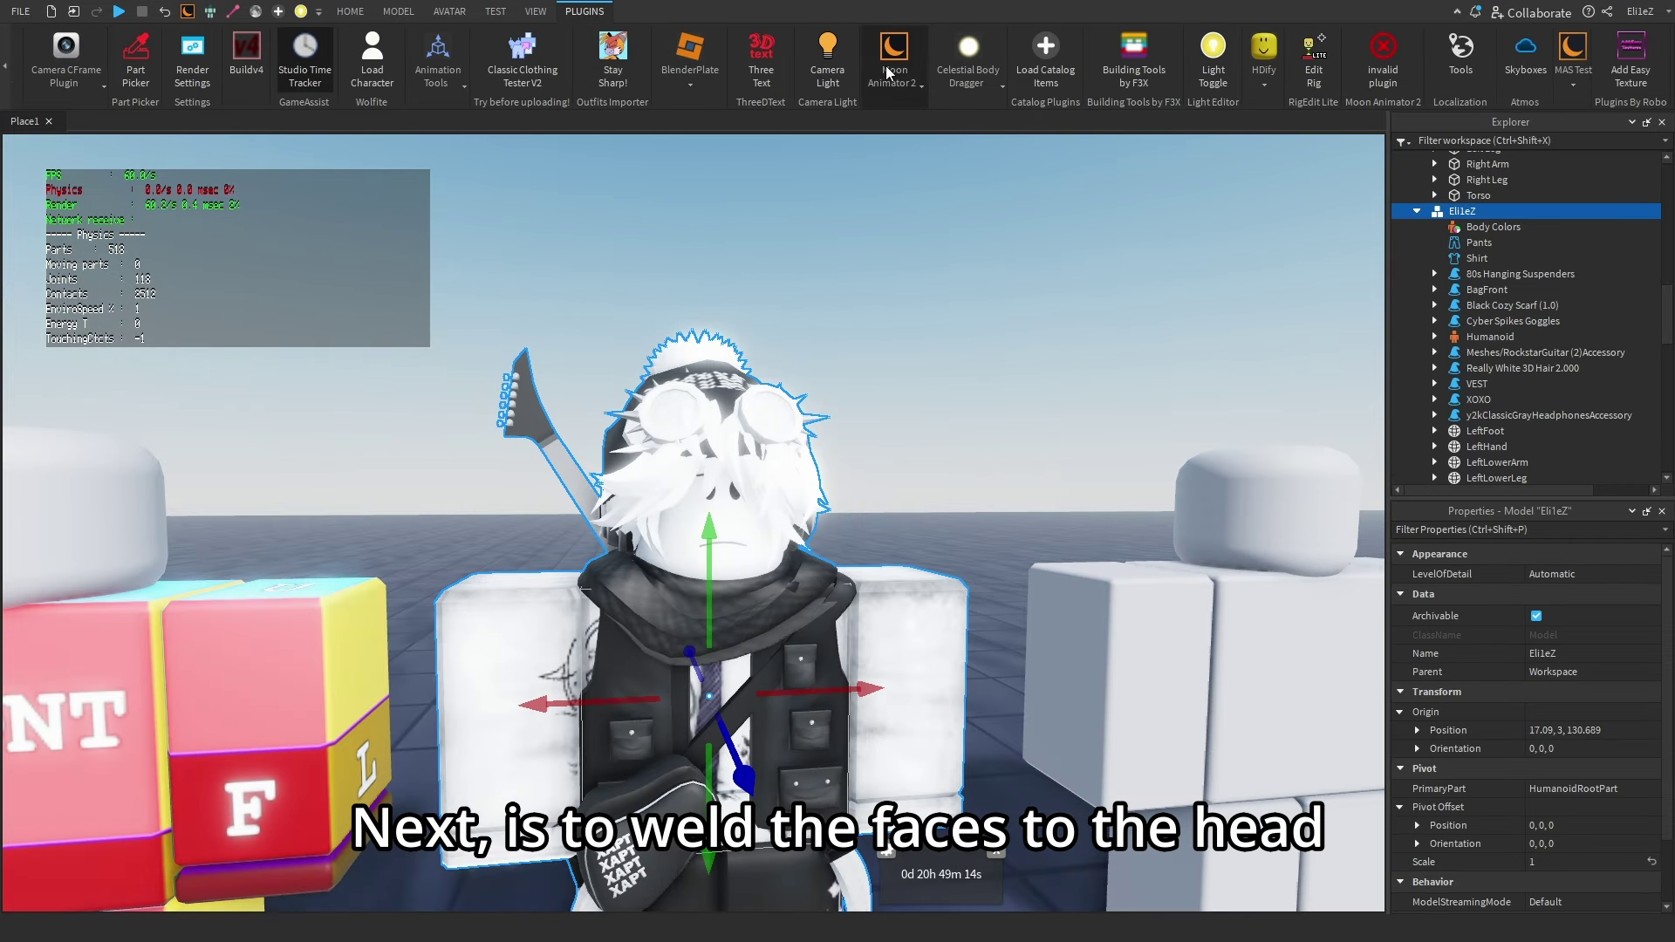
pyautogui.click(987, 136)
pyautogui.moveTo(683, 455); pyautogui.dragTo(1114, 239)
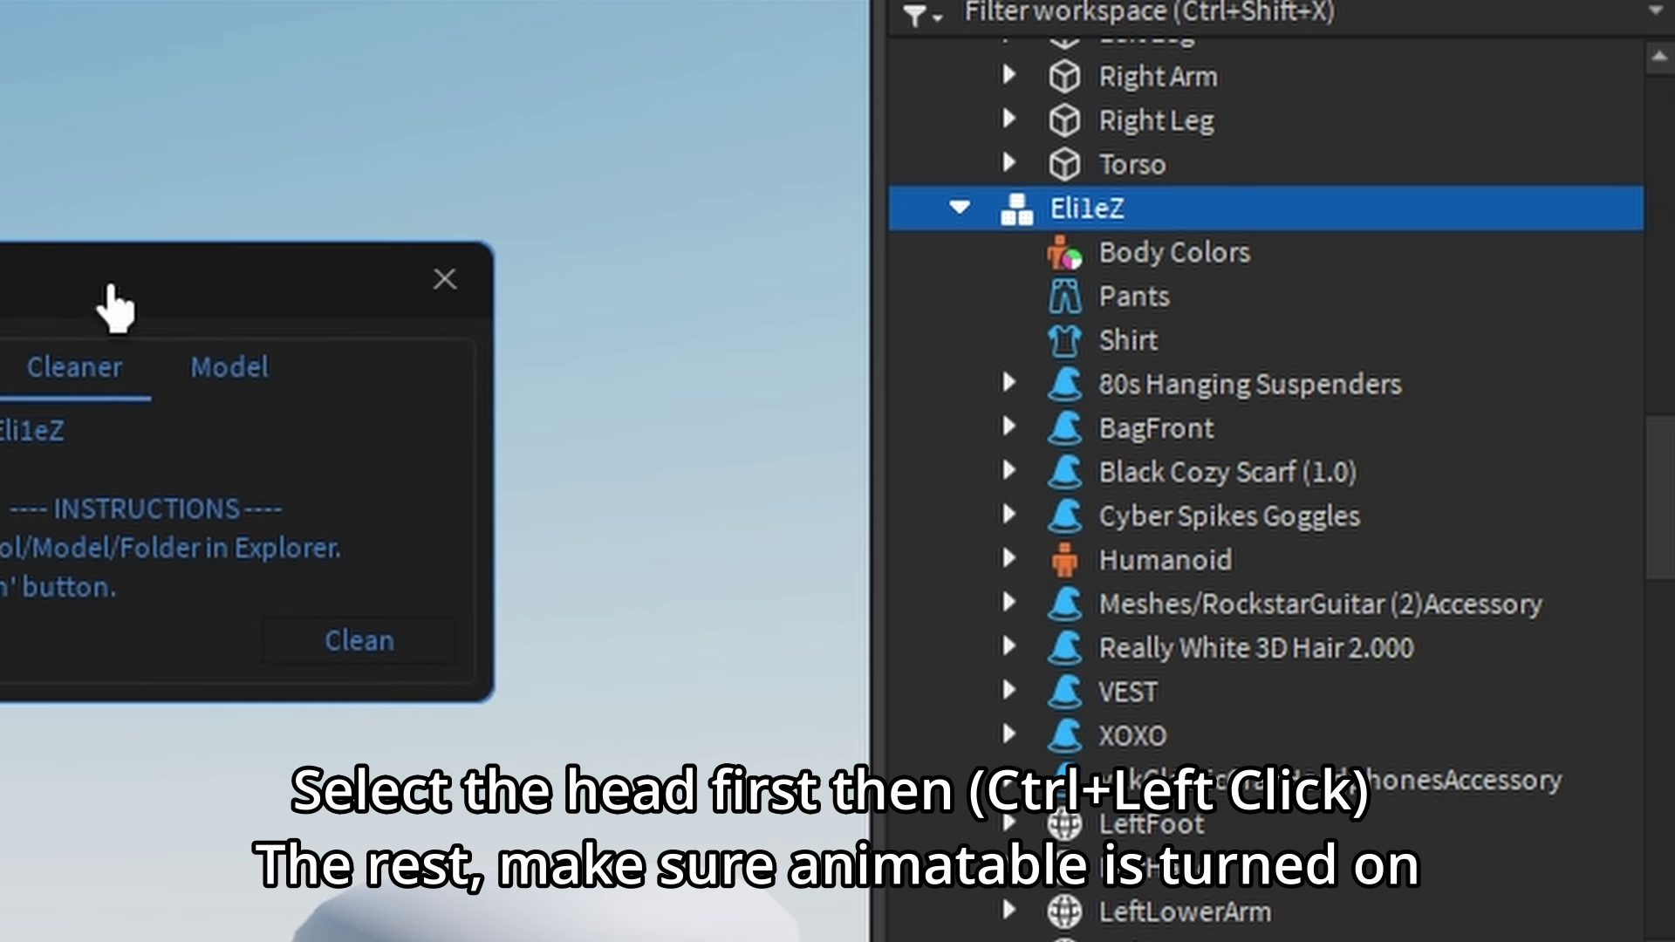
pyautogui.moveTo(83, 318); pyautogui.dragTo(497, 288)
pyautogui.click(232, 362)
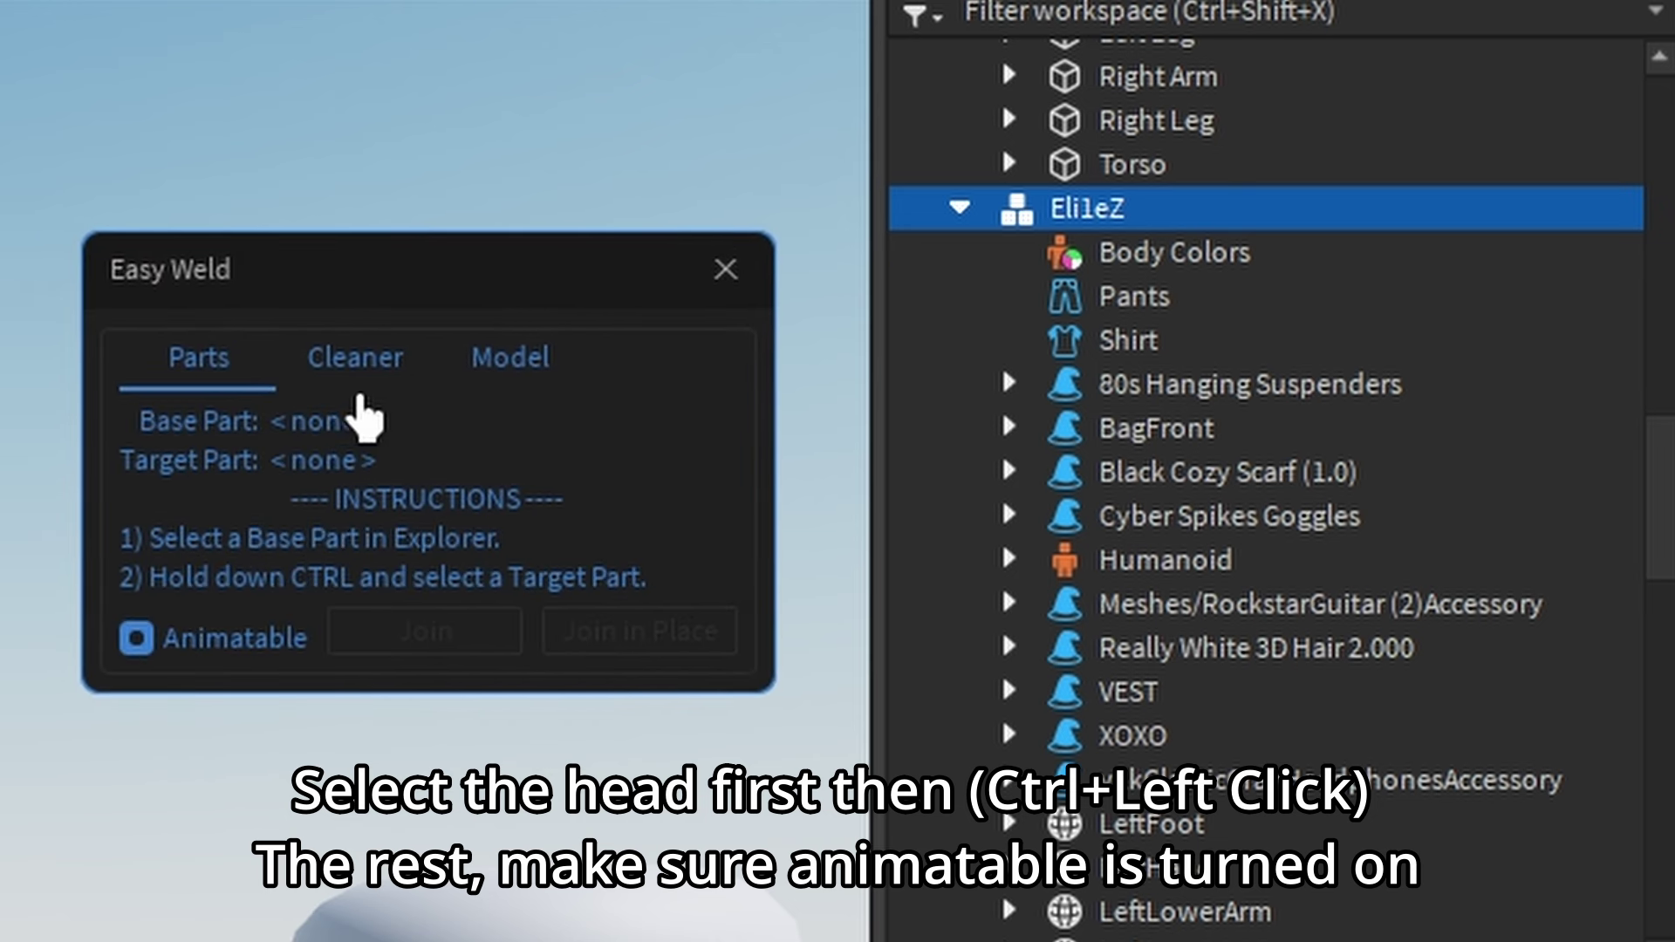
# - Weld the avatar's EyeBrowse, Eyes and Mouth parts to its Head as base part, using Join in Place with Animatable on
pyautogui.scroll(-8, 1002, 364)
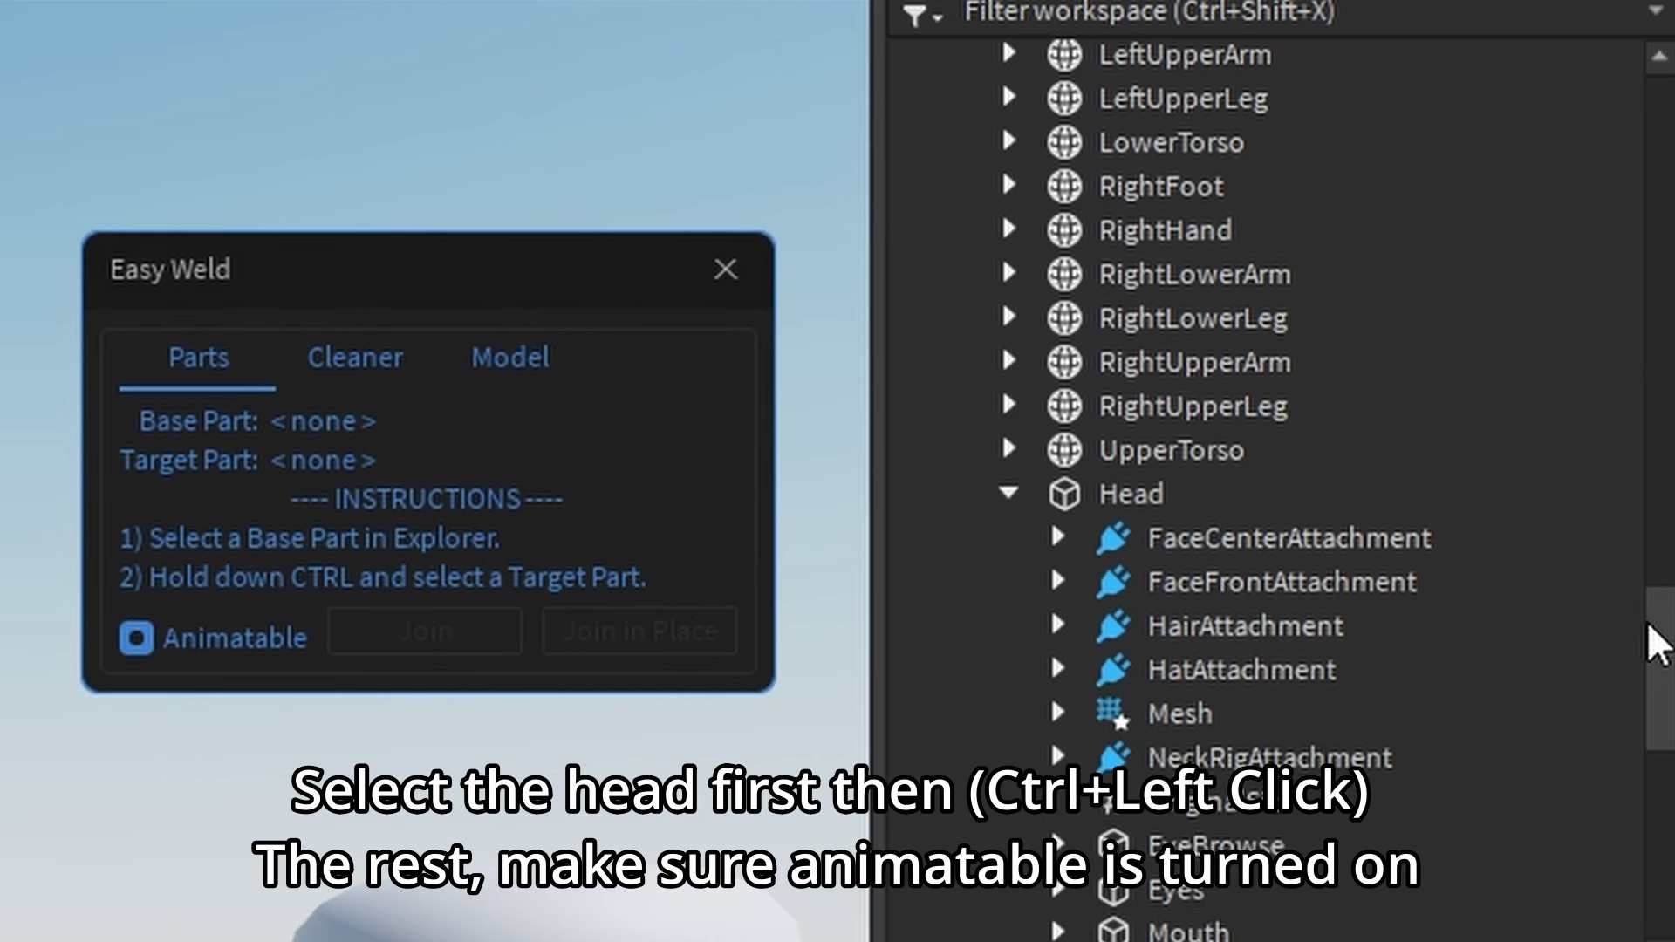
pyautogui.click(1082, 332)
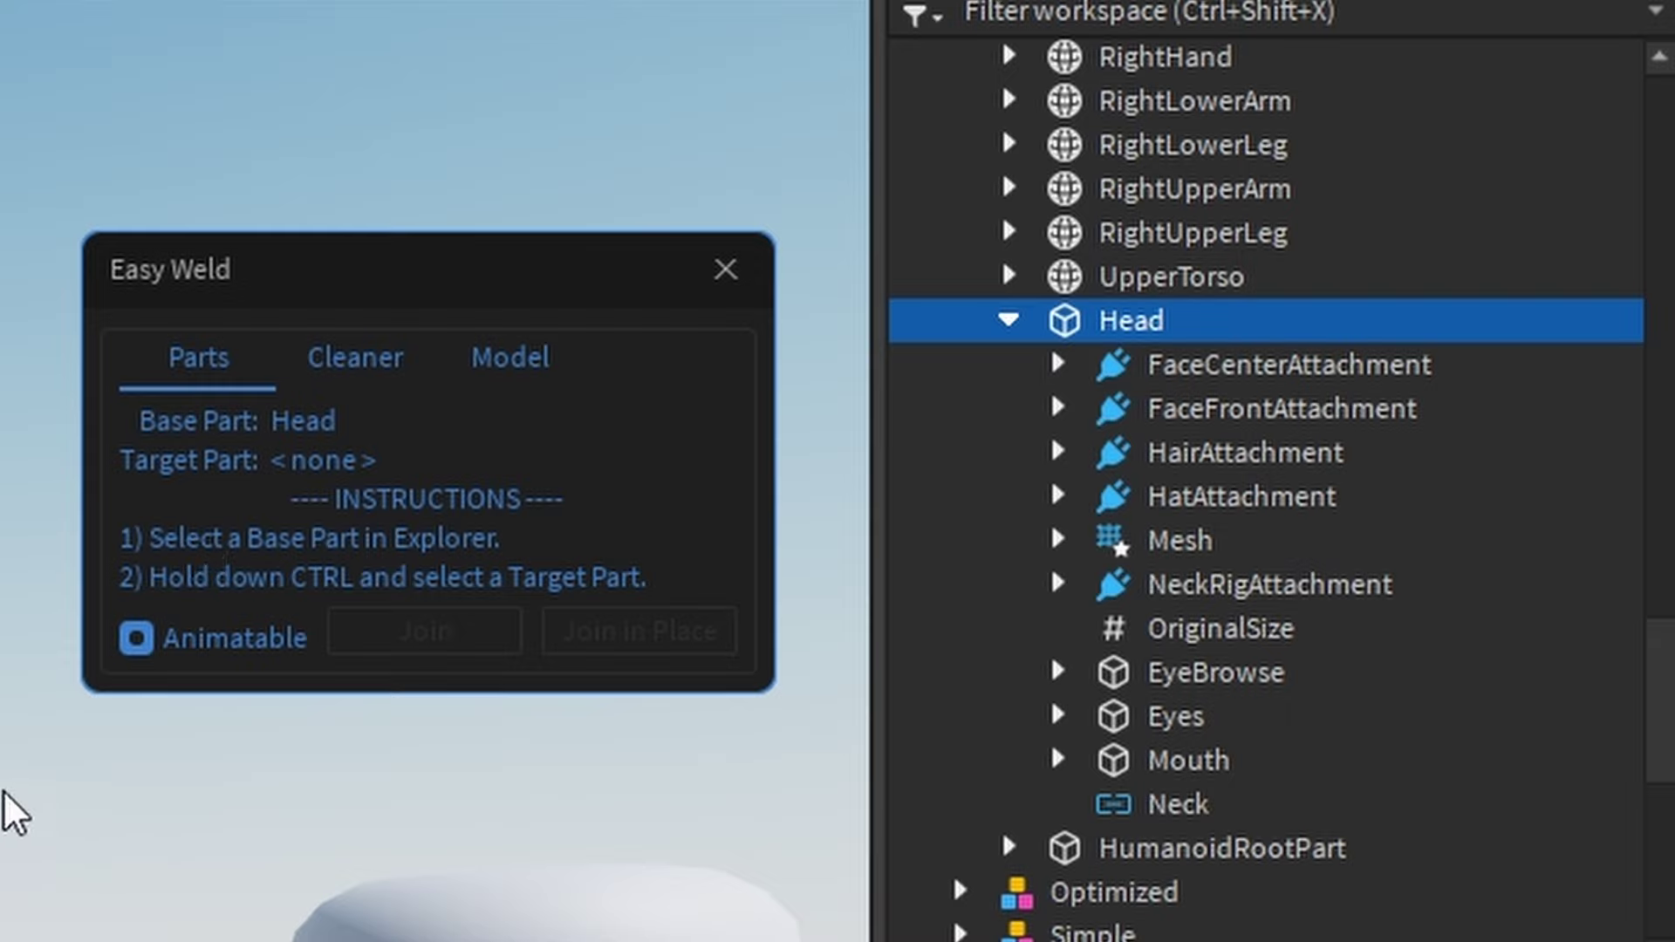
pyautogui.keyDown('ctrl'); pyautogui.click(1143, 674); pyautogui.keyUp('ctrl')
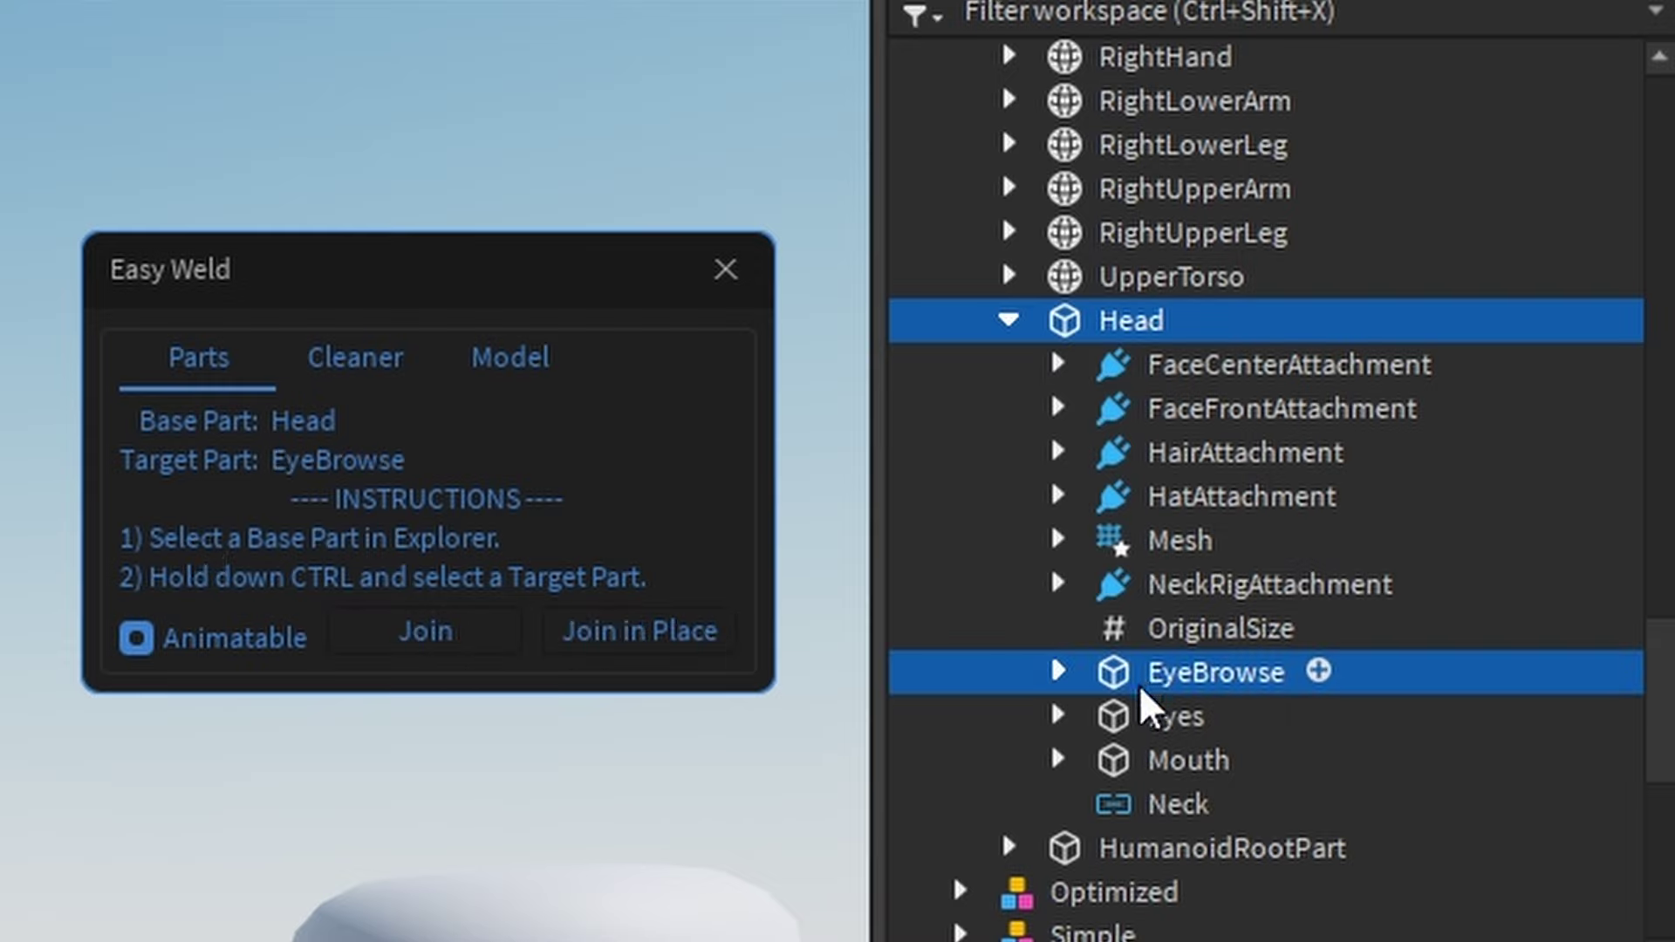
pyautogui.keyDown('shift'); pyautogui.click(1156, 761); pyautogui.keyUp('shift')
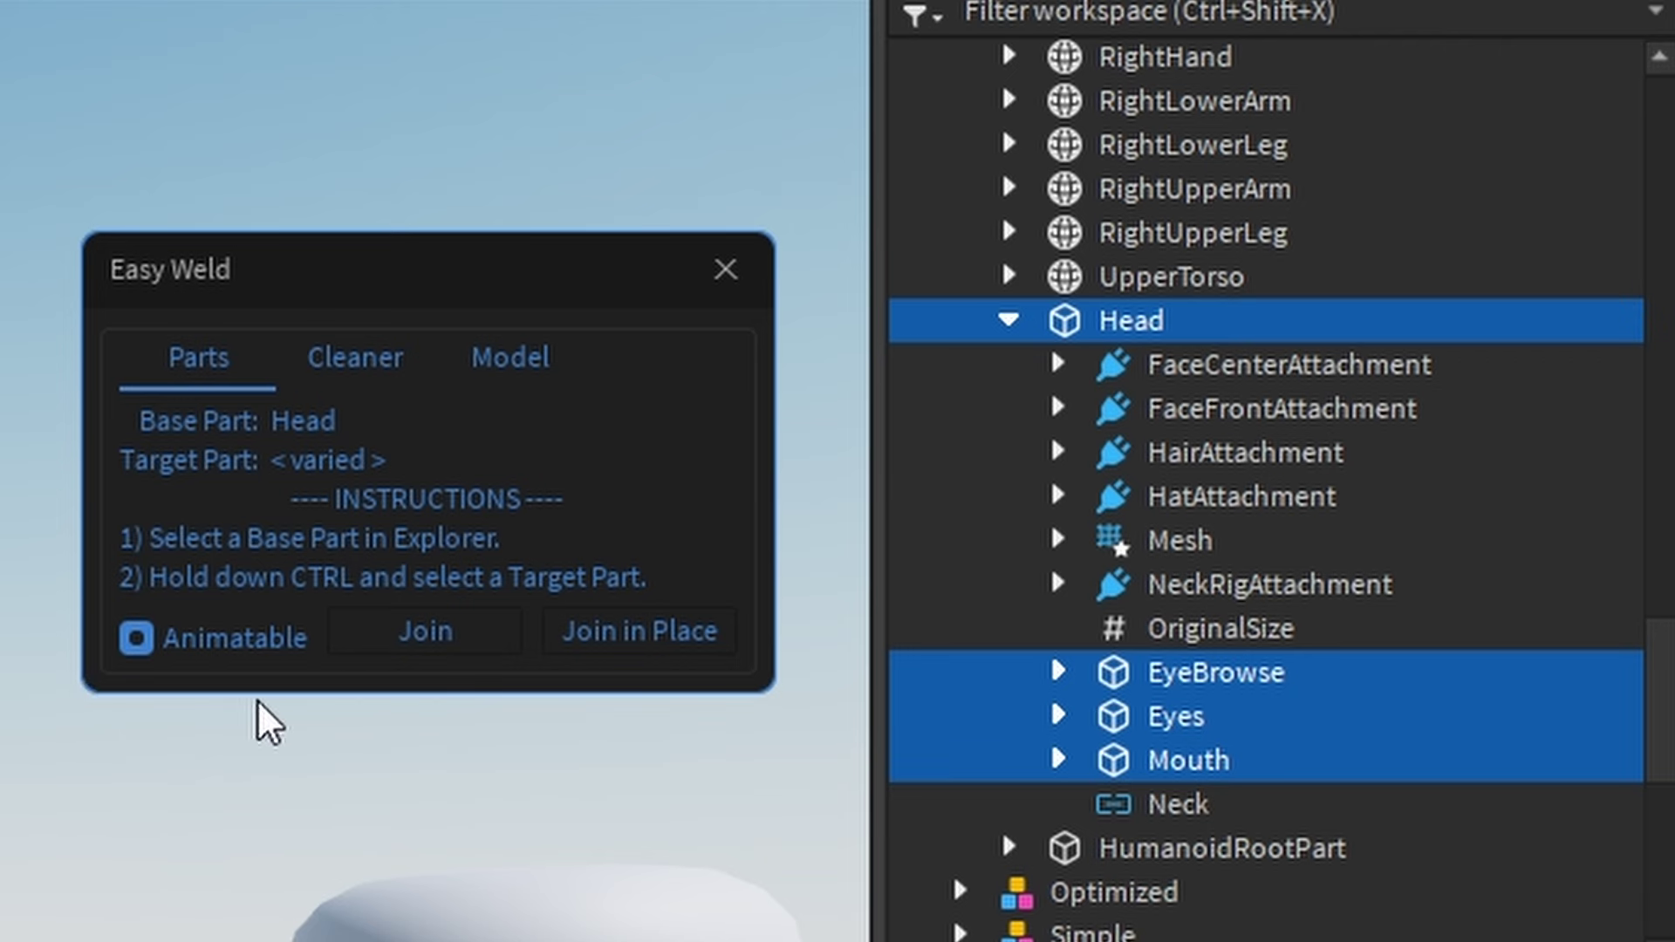
pyautogui.click(625, 646)
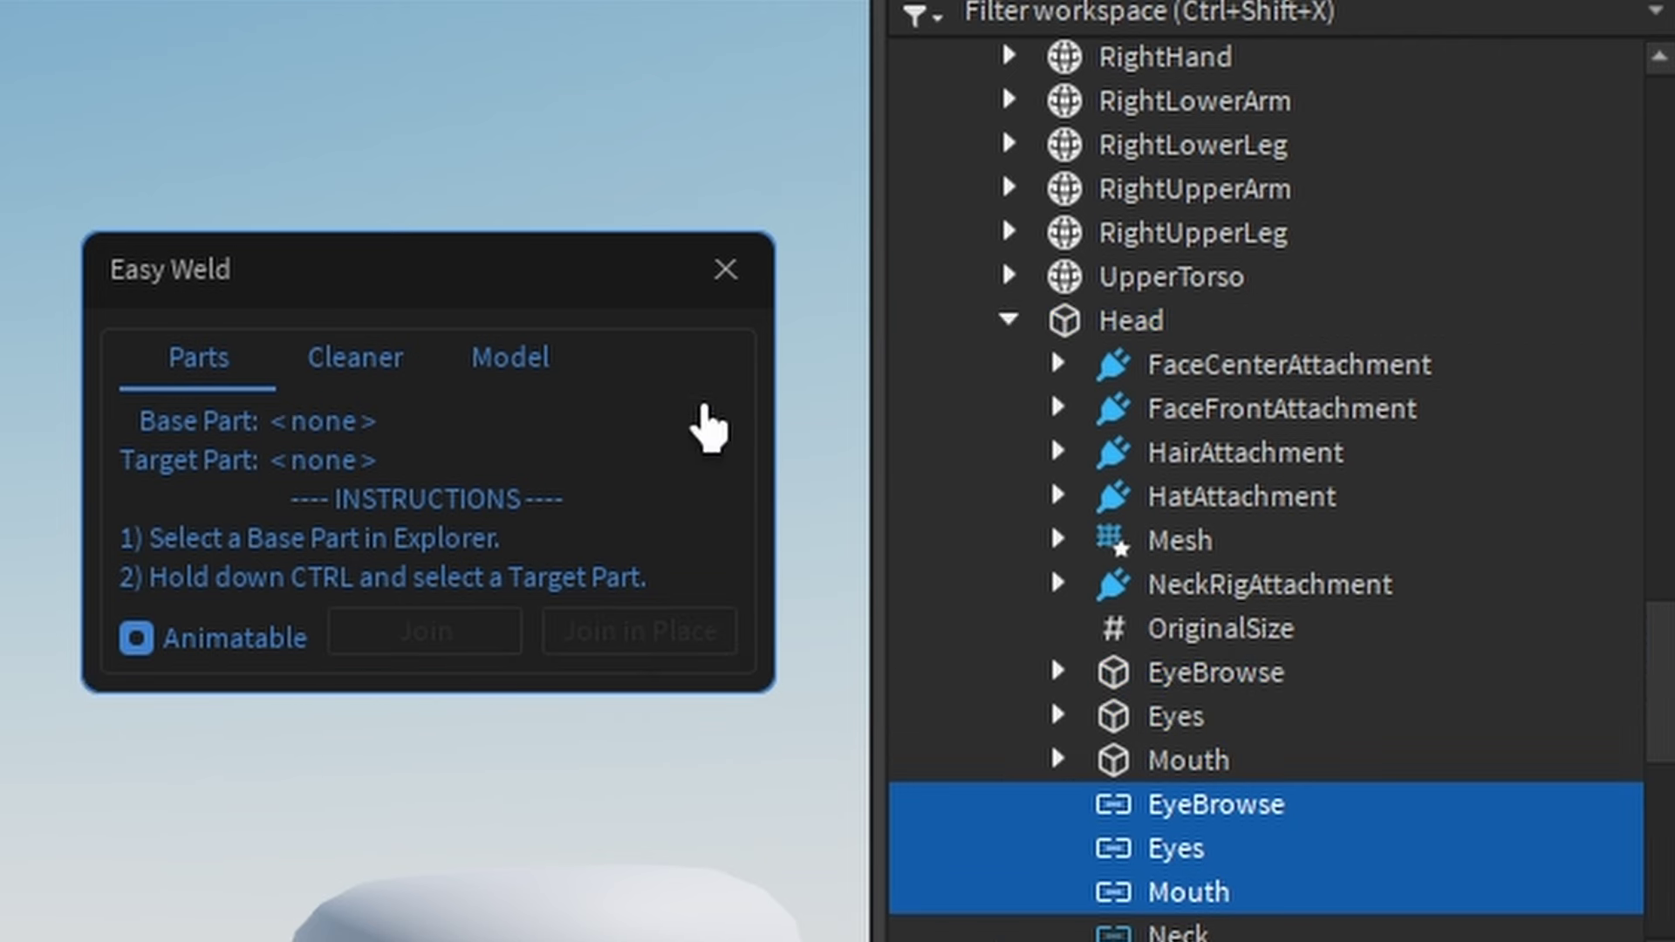
pyautogui.click(732, 270)
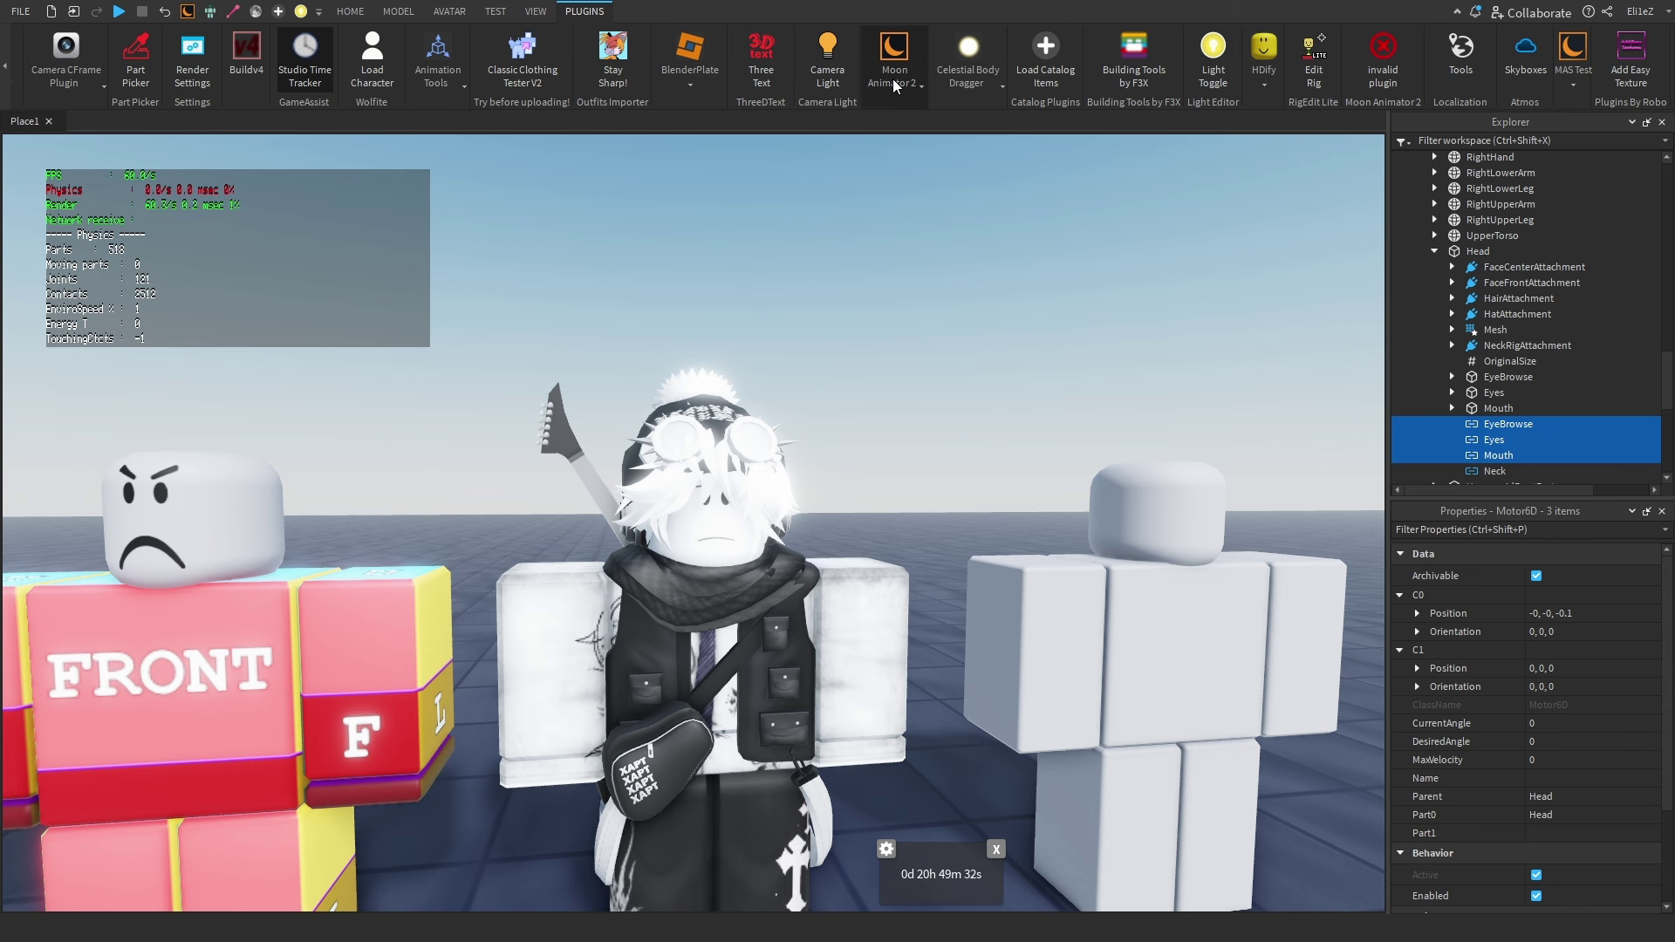
# - Create a new rig animation for the avatar in Moon Animator and bring its face part tracks into the track list
pyautogui.click(894, 81)
pyautogui.moveTo(371, 633); pyautogui.dragTo(402, 461)
pyautogui.click(537, 584)
pyautogui.click(288, 684)
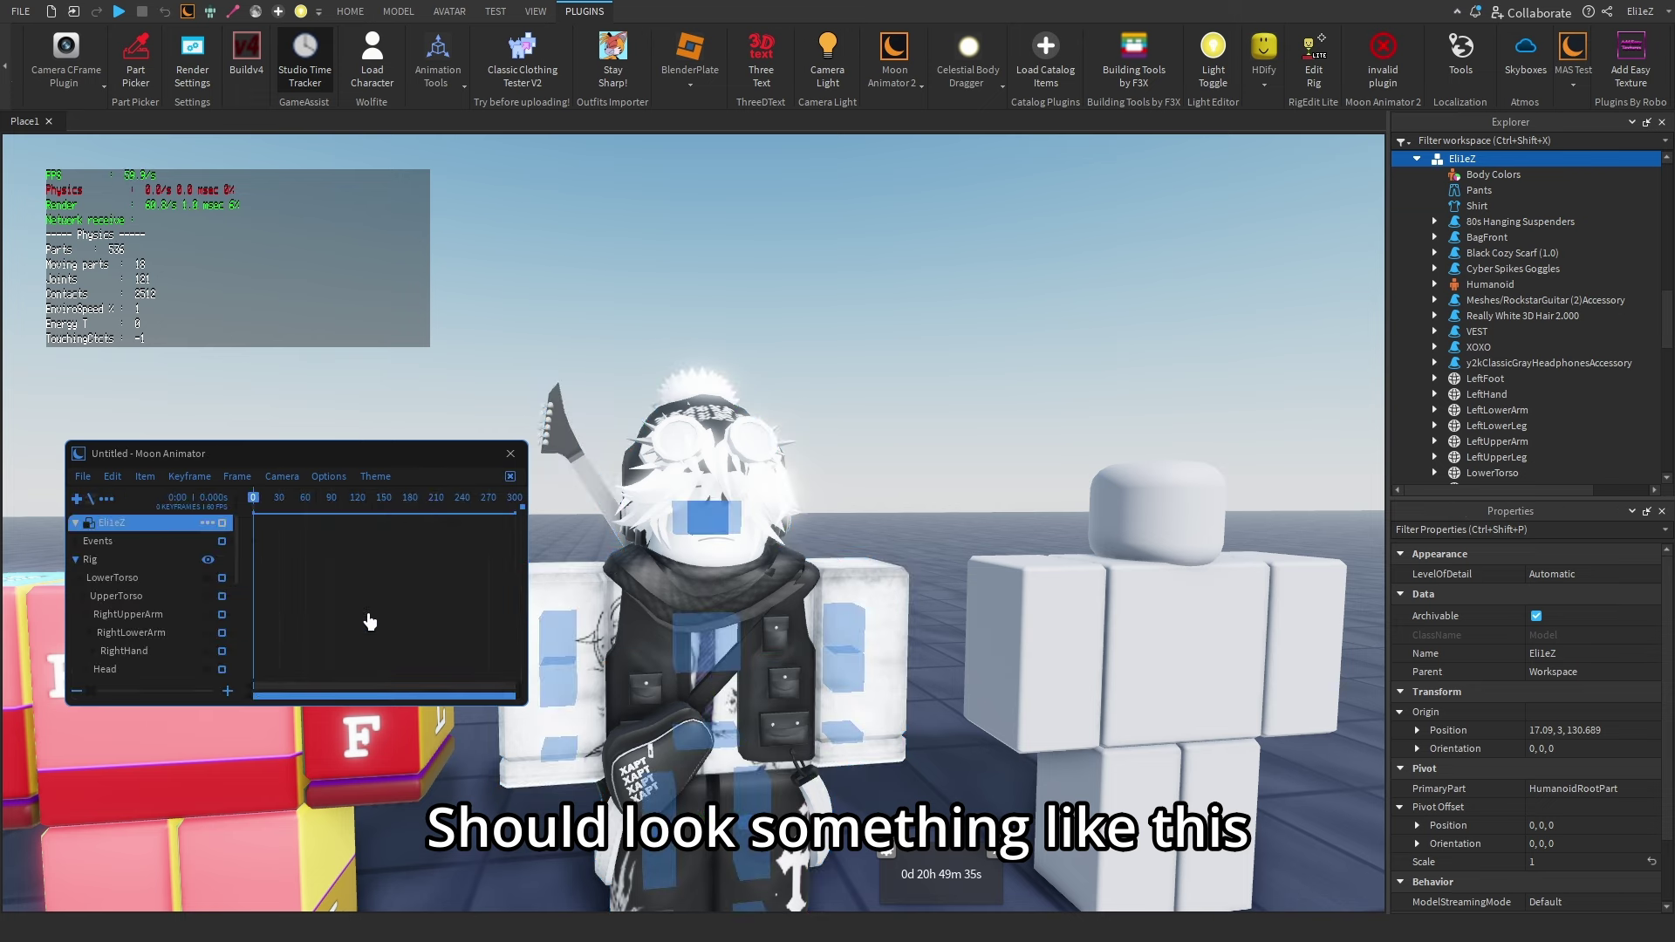
pyautogui.scroll(4, 785, 453)
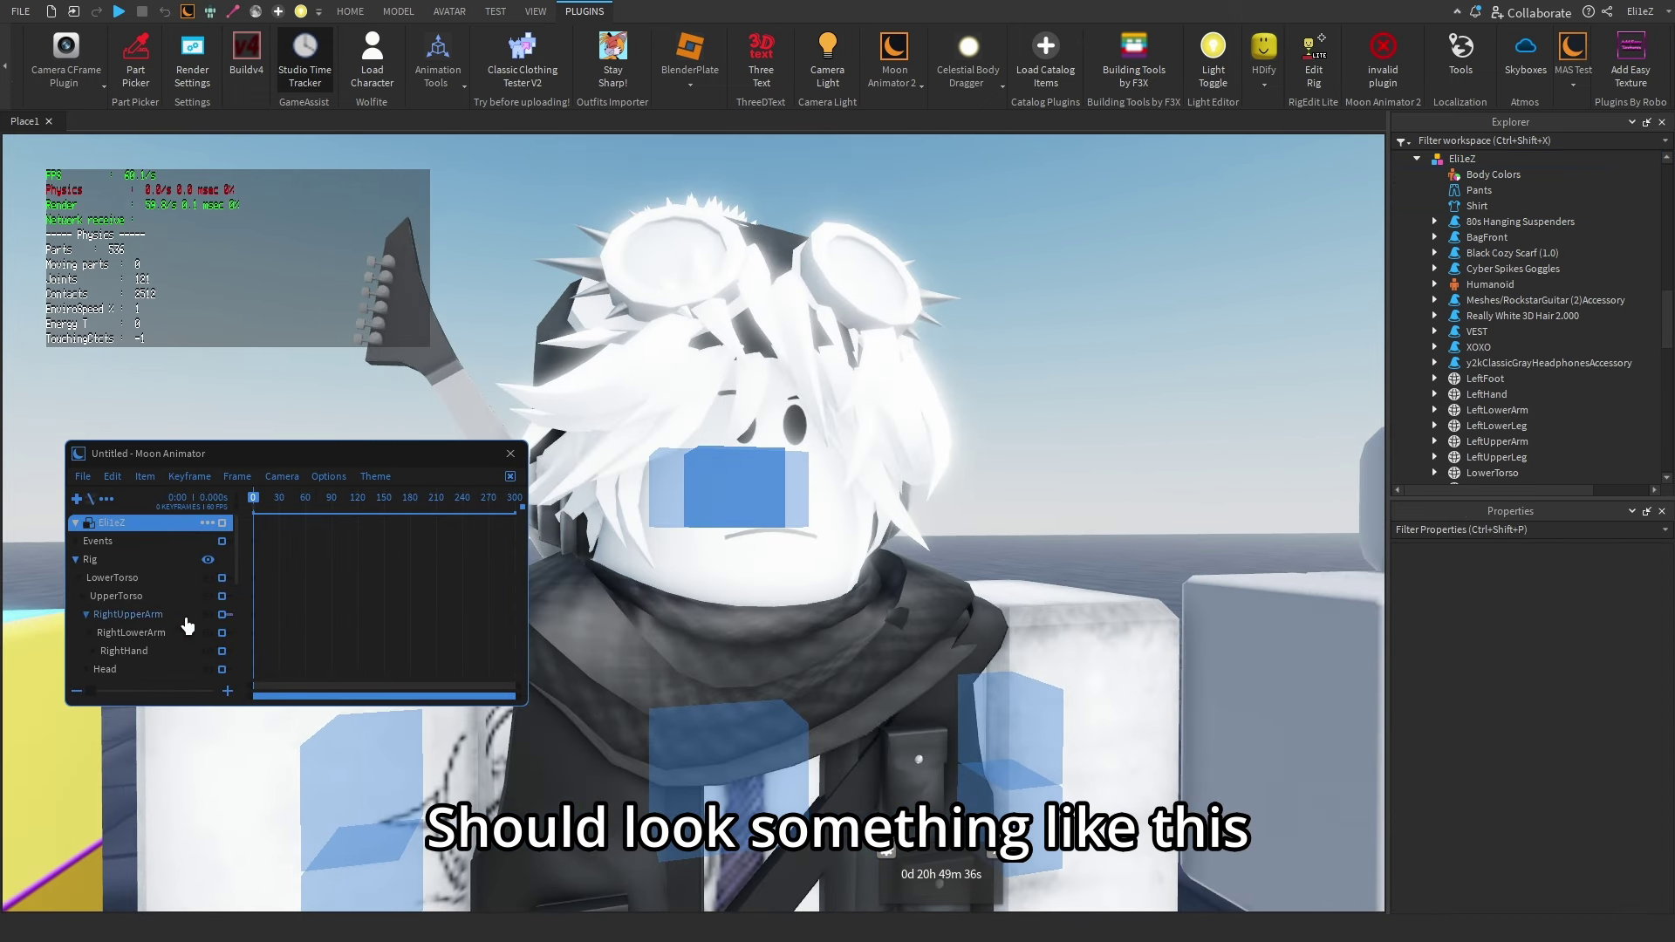
pyautogui.scroll(-3, 187, 625)
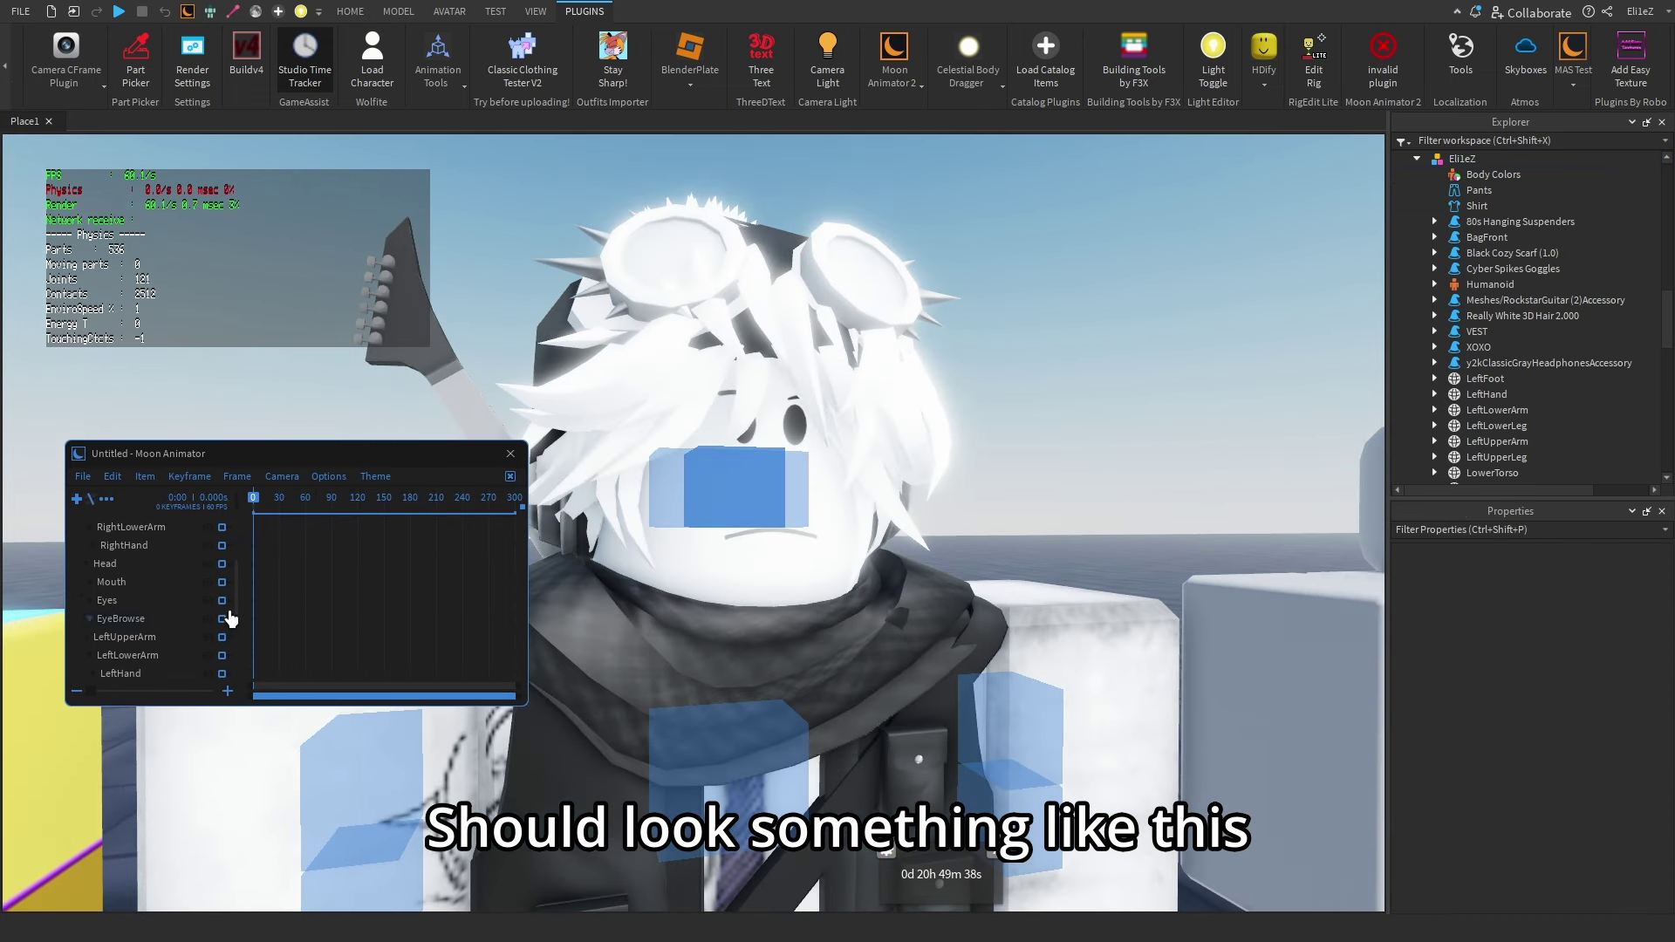
# - Test moving the Eyes and EyeBrowse joints of the avatar in the animation, undoing each move
pyautogui.click(175, 600)
pyautogui.moveTo(735, 426); pyautogui.dragTo(735, 420)
pyautogui.moveTo(666, 497); pyautogui.dragTo(643, 498)
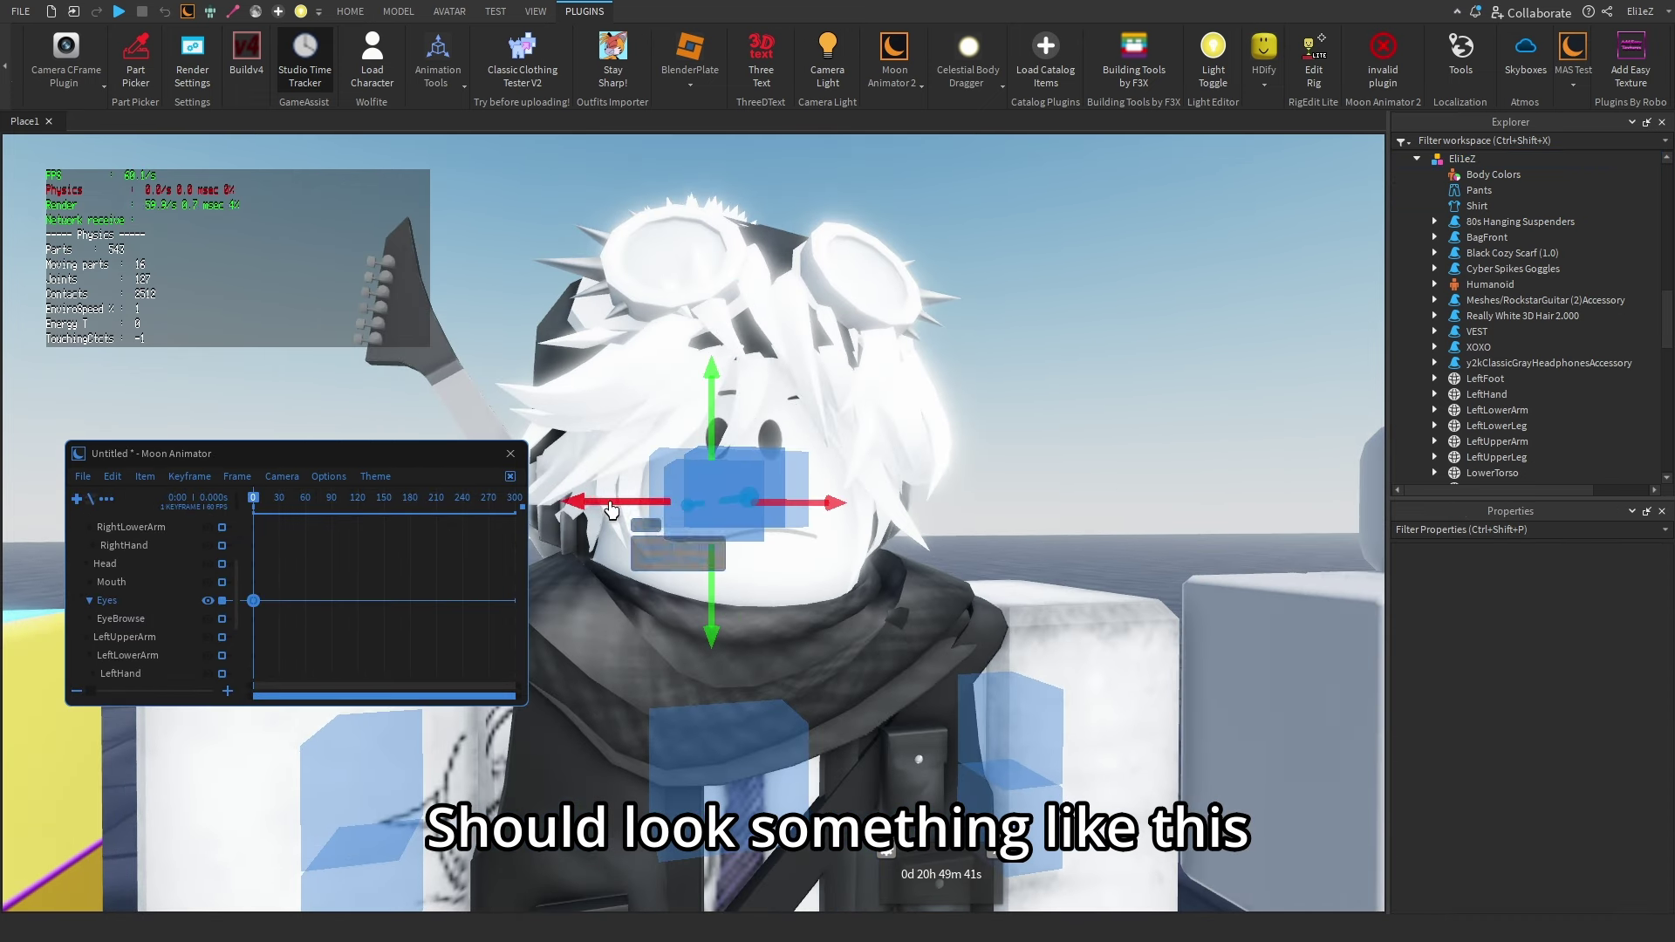
pyautogui.hotkey('ctrl', 'z')
pyautogui.click(134, 618)
pyautogui.moveTo(730, 404); pyautogui.dragTo(729, 407)
pyautogui.hotkey('ctrl', 'z')
pyautogui.hotkey('ctrl', 'z')
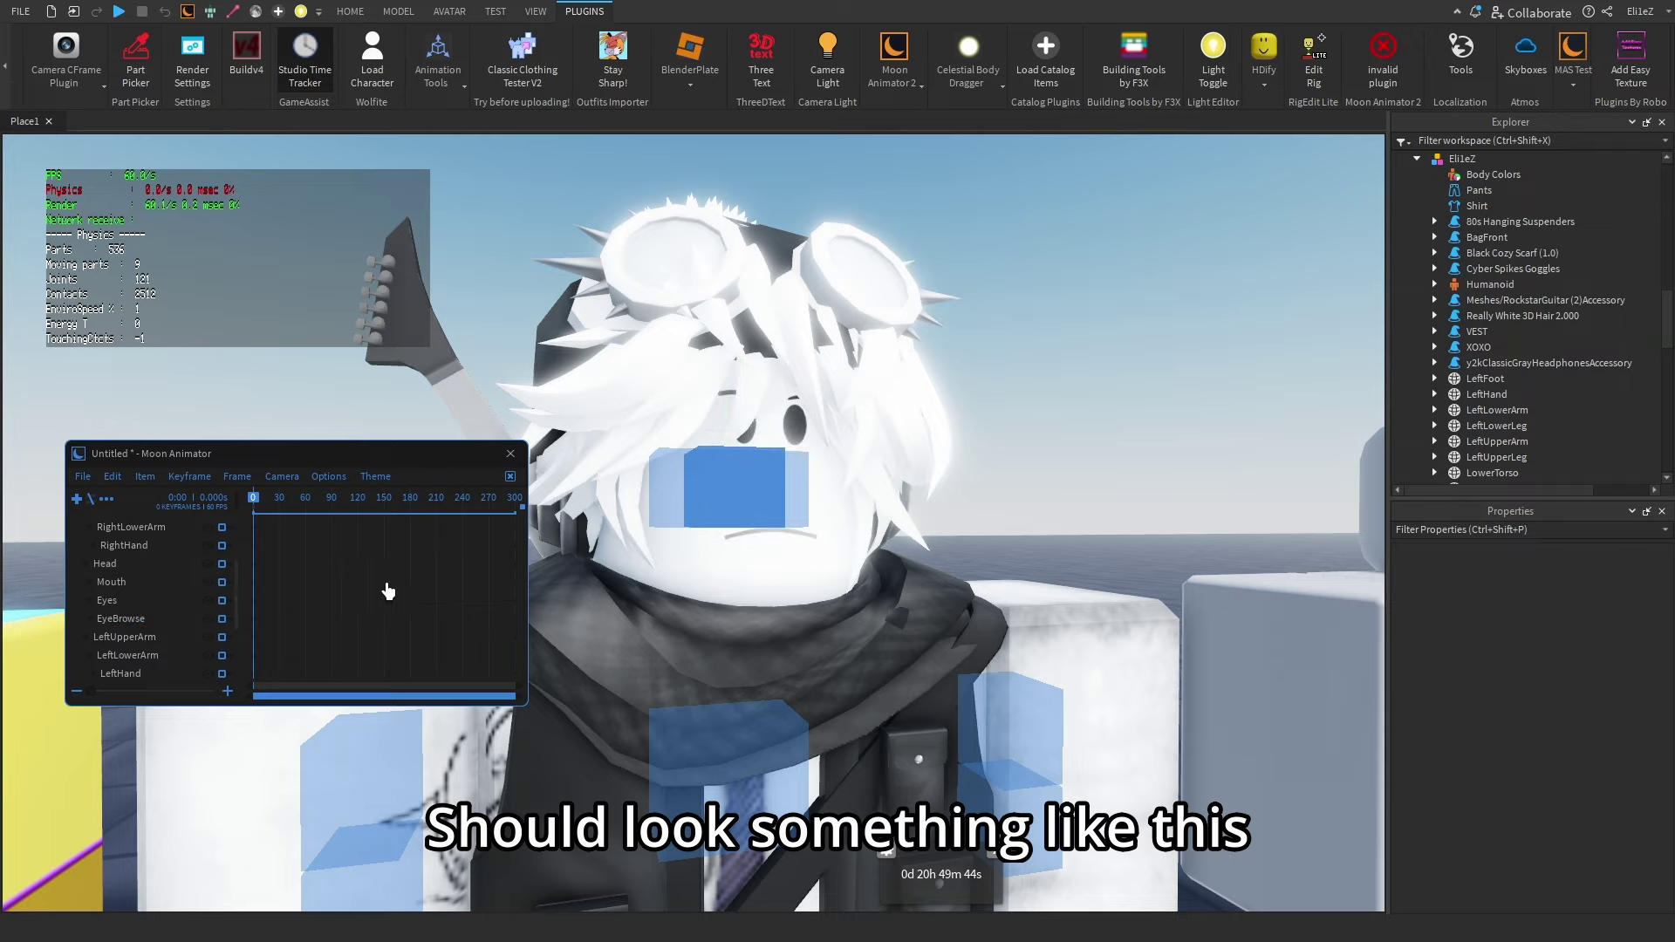
# - Test moving the Mouth joint down and sideways on the avatar's face, and undo the move
pyautogui.click(122, 582)
pyautogui.moveTo(723, 574); pyautogui.dragTo(724, 586)
pyautogui.moveTo(665, 502); pyautogui.dragTo(646, 505)
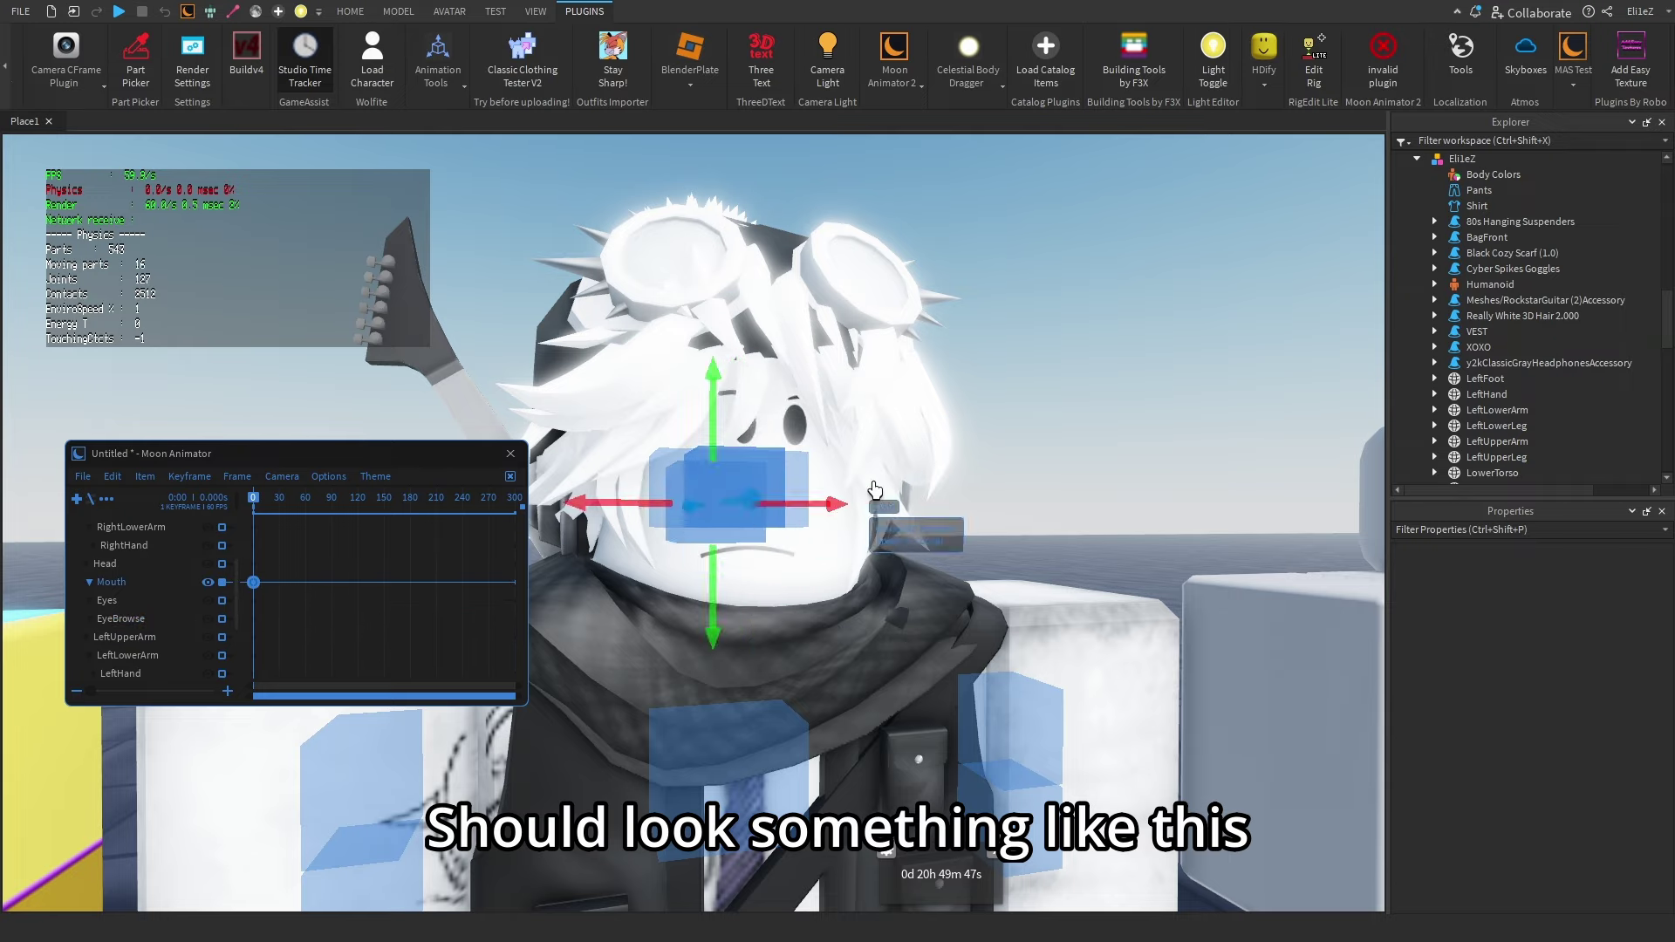
pyautogui.click(980, 500)
pyautogui.press('d')
pyautogui.moveTo(979, 499); pyautogui.dragTo(979, 501, button='right')
pyautogui.hotkey('ctrl', 'z')
# - Close the untitled test animation in Moon Animator
pyautogui.click(81, 478)
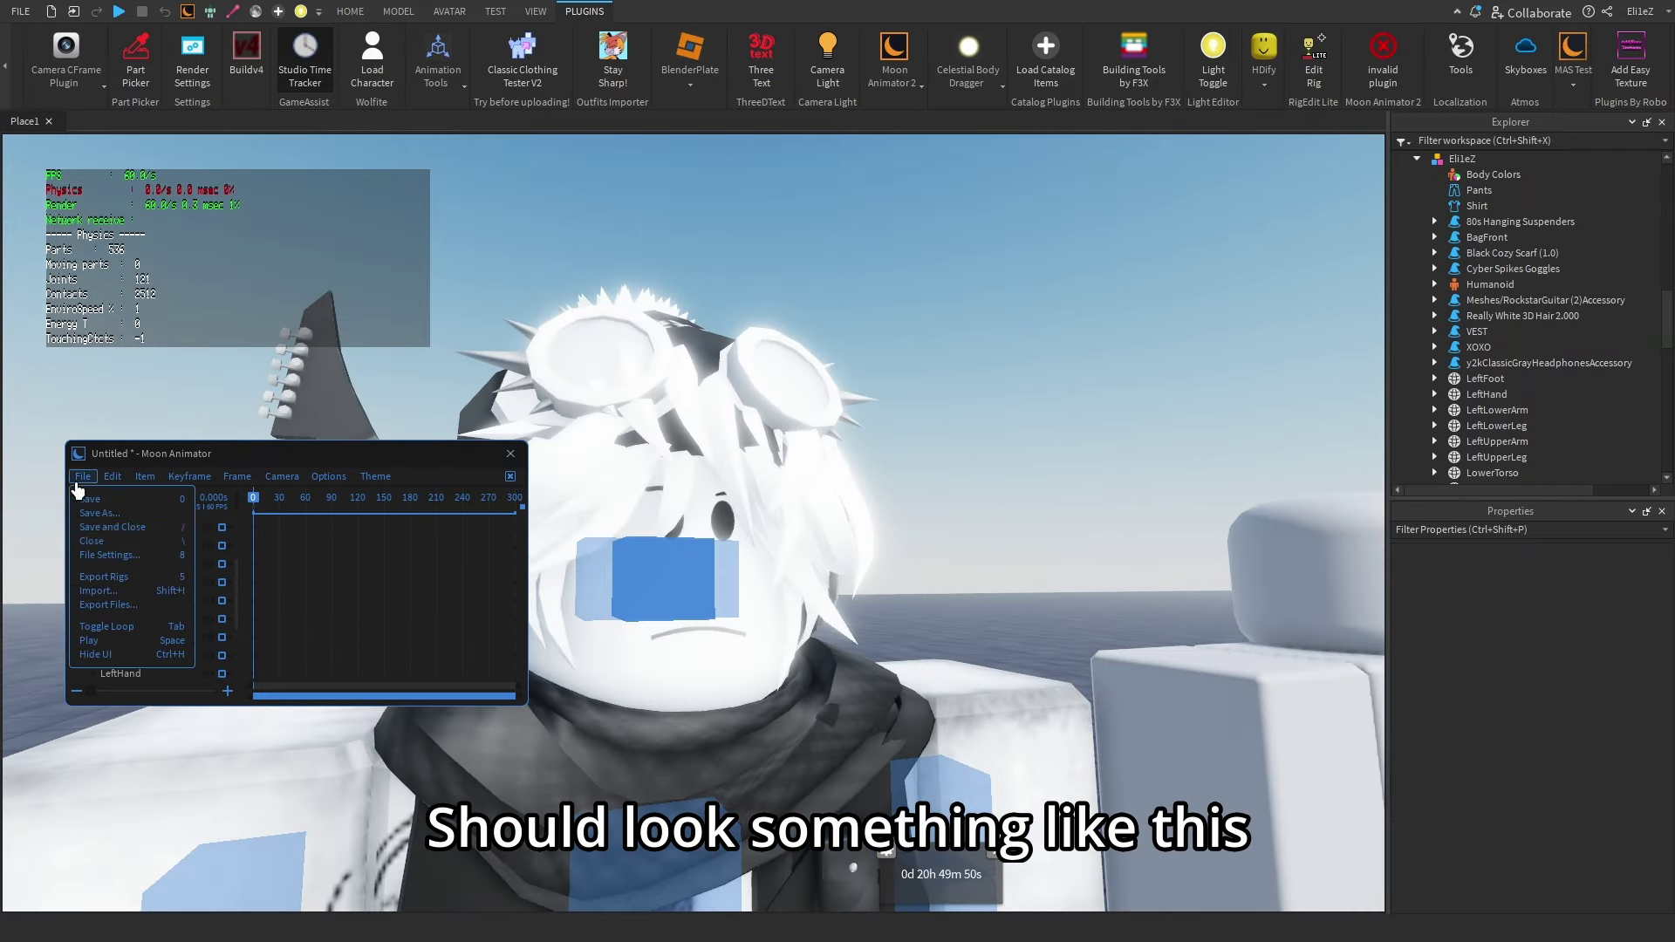
pyautogui.click(113, 542)
pyautogui.click(263, 659)
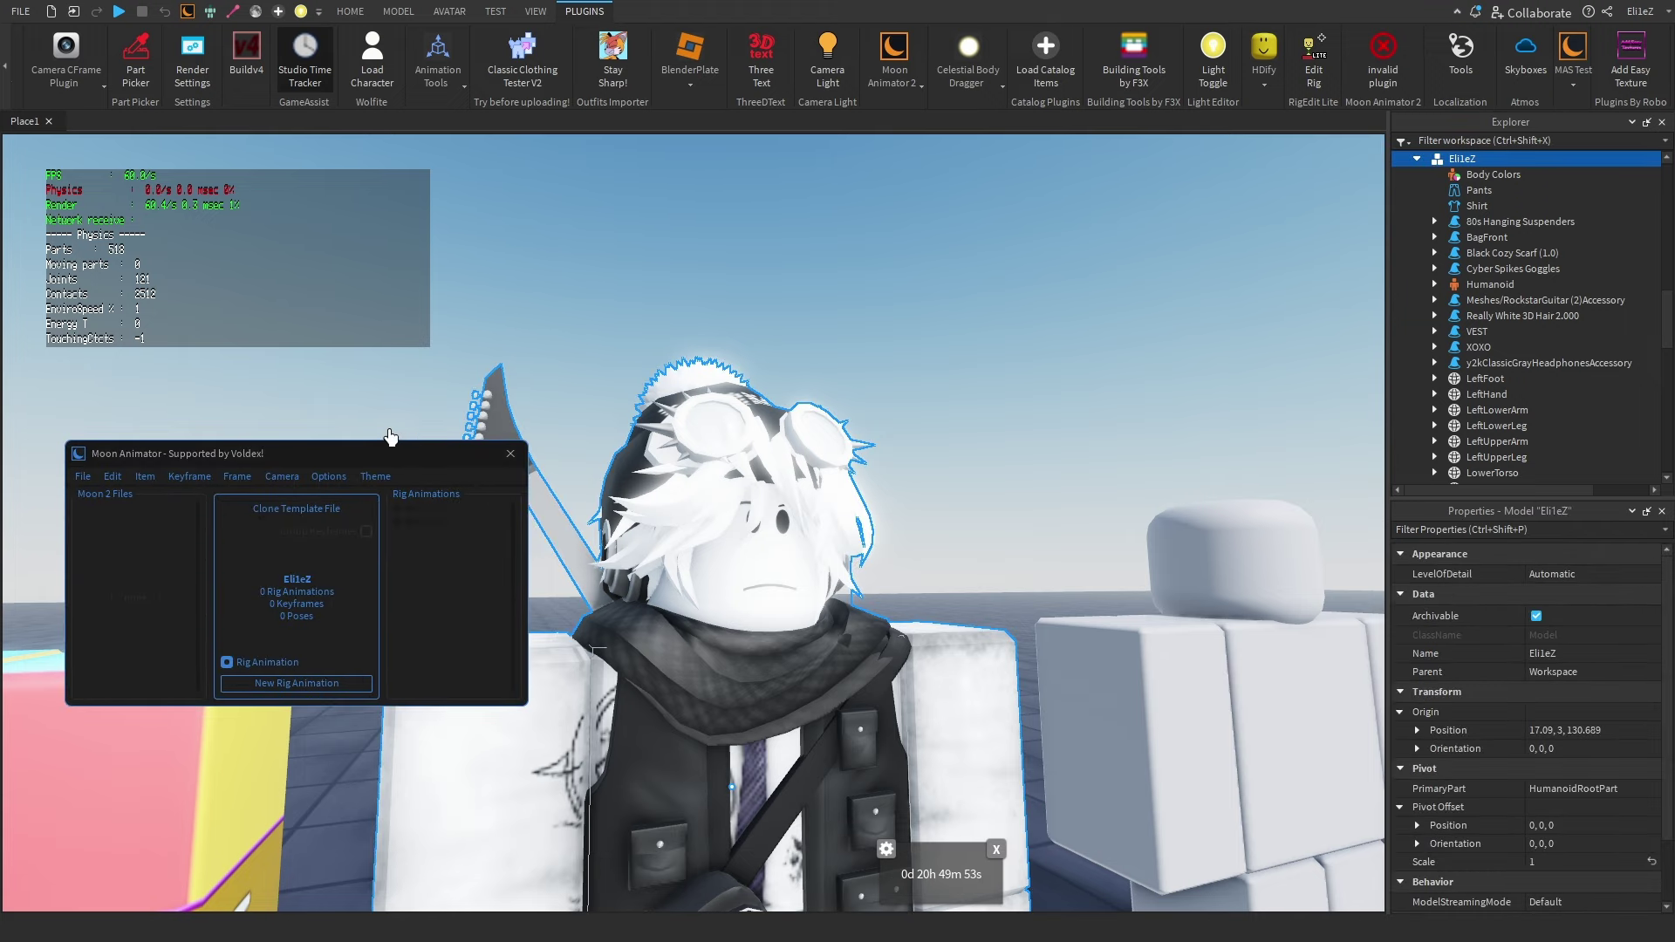
# - Select the Optimized rig and expand it in the hierarchy to reach its Body Colors, Pants and Shirt
pyautogui.press('s')
pyautogui.press('a')
pyautogui.moveTo(479, 366); pyautogui.dragTo(669, 593, button='right')
pyautogui.click(740, 546)
pyautogui.click(721, 374)
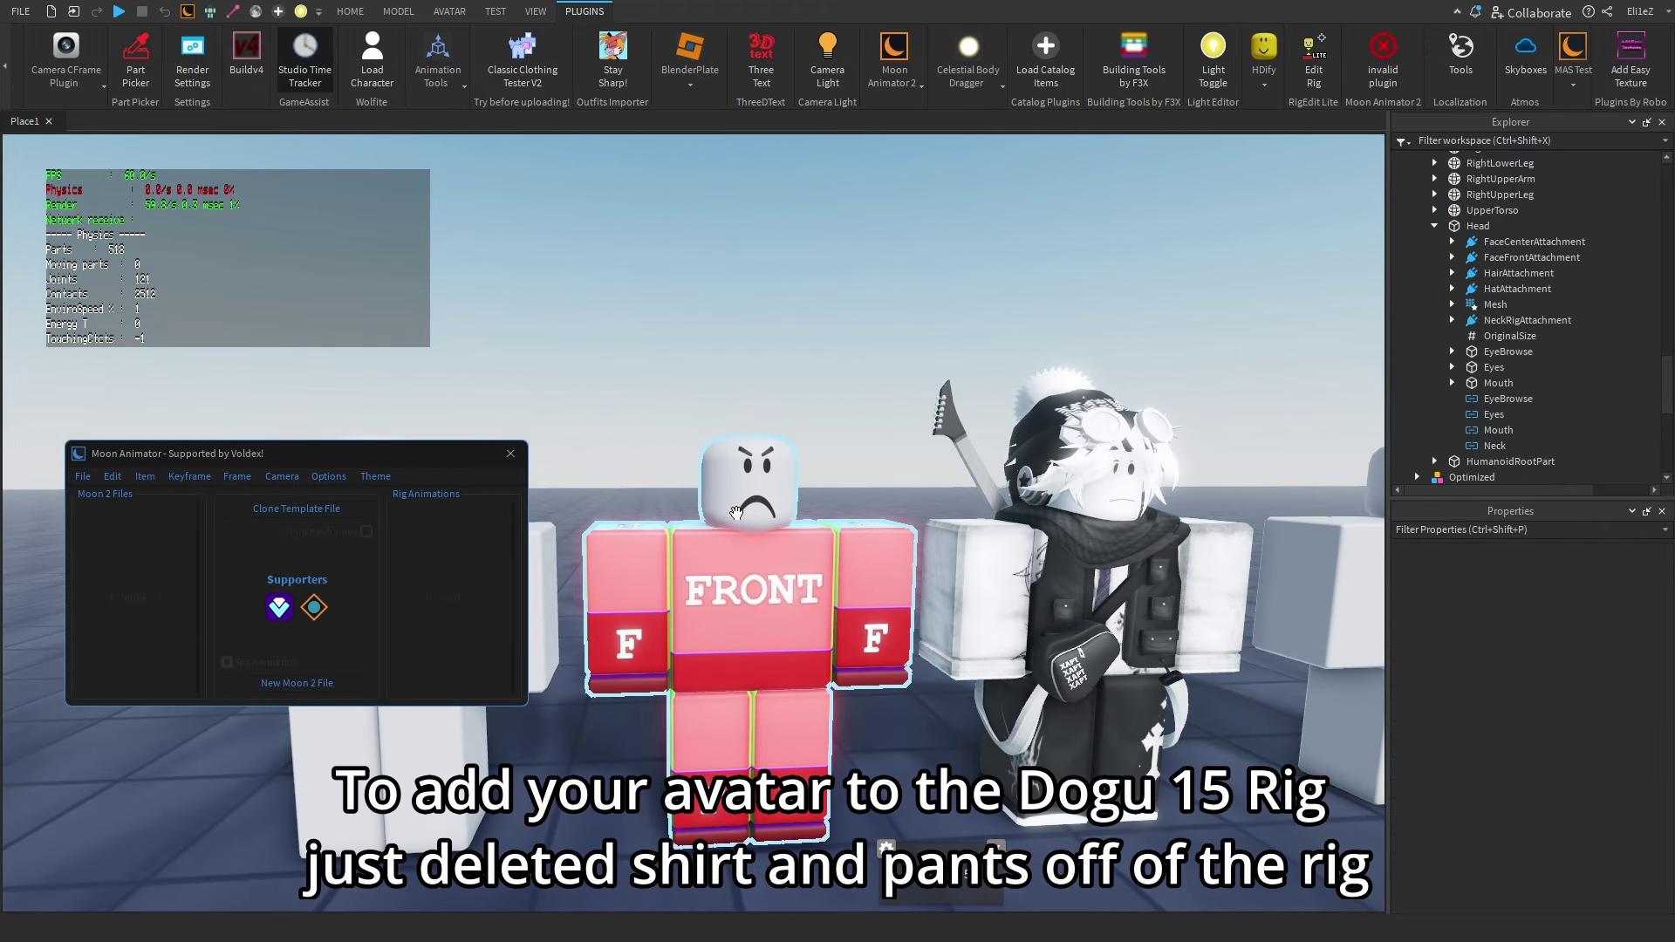
pyautogui.click(690, 742)
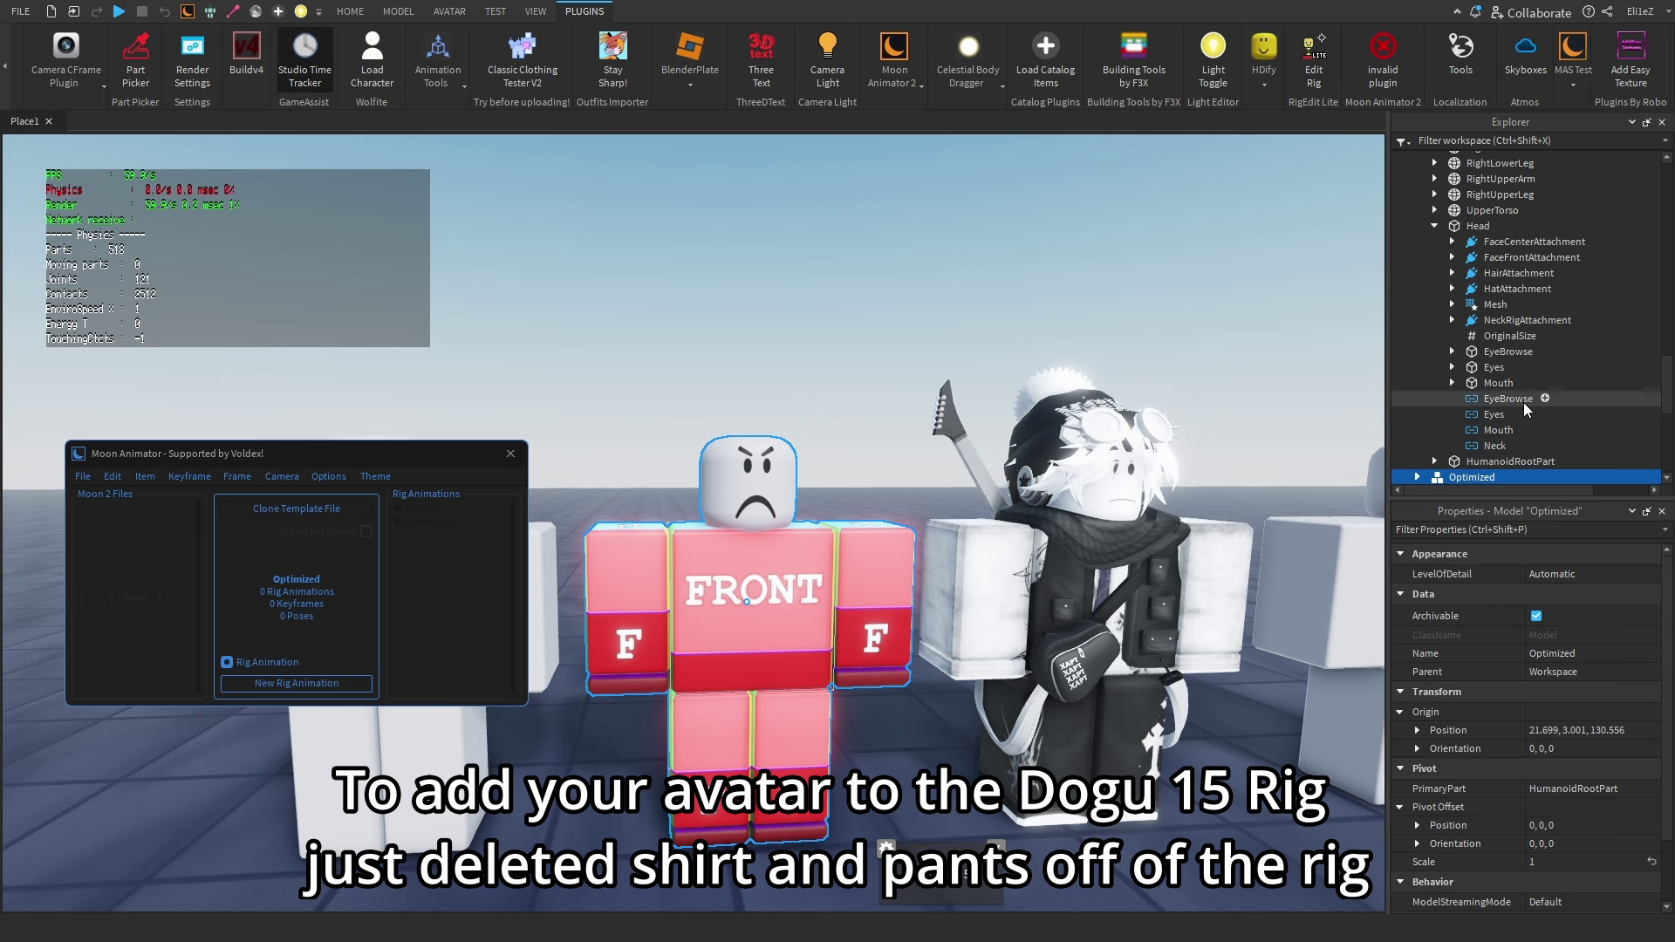
pyautogui.scroll(-3, 1523, 401)
pyautogui.click(1417, 388)
pyautogui.click(1493, 226)
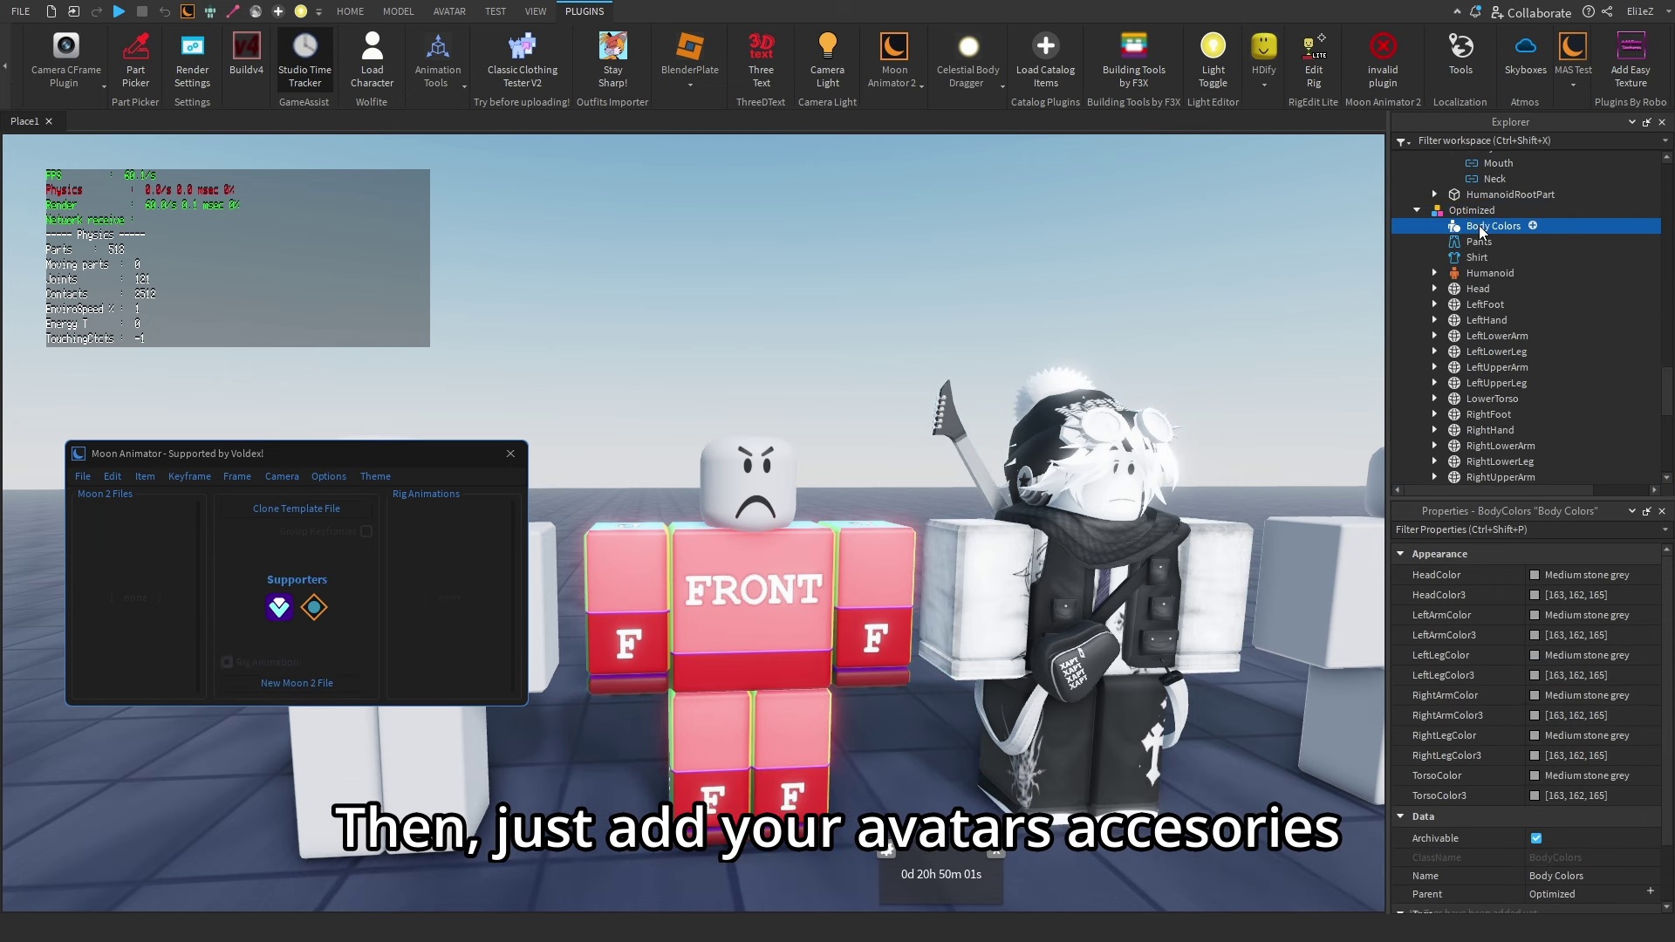
# - Copy the custom avatar's Body Colors, Pants, Shirt and all its accessories, leaving out the Humanoid
pyautogui.click(1085, 518)
pyautogui.click(1494, 175)
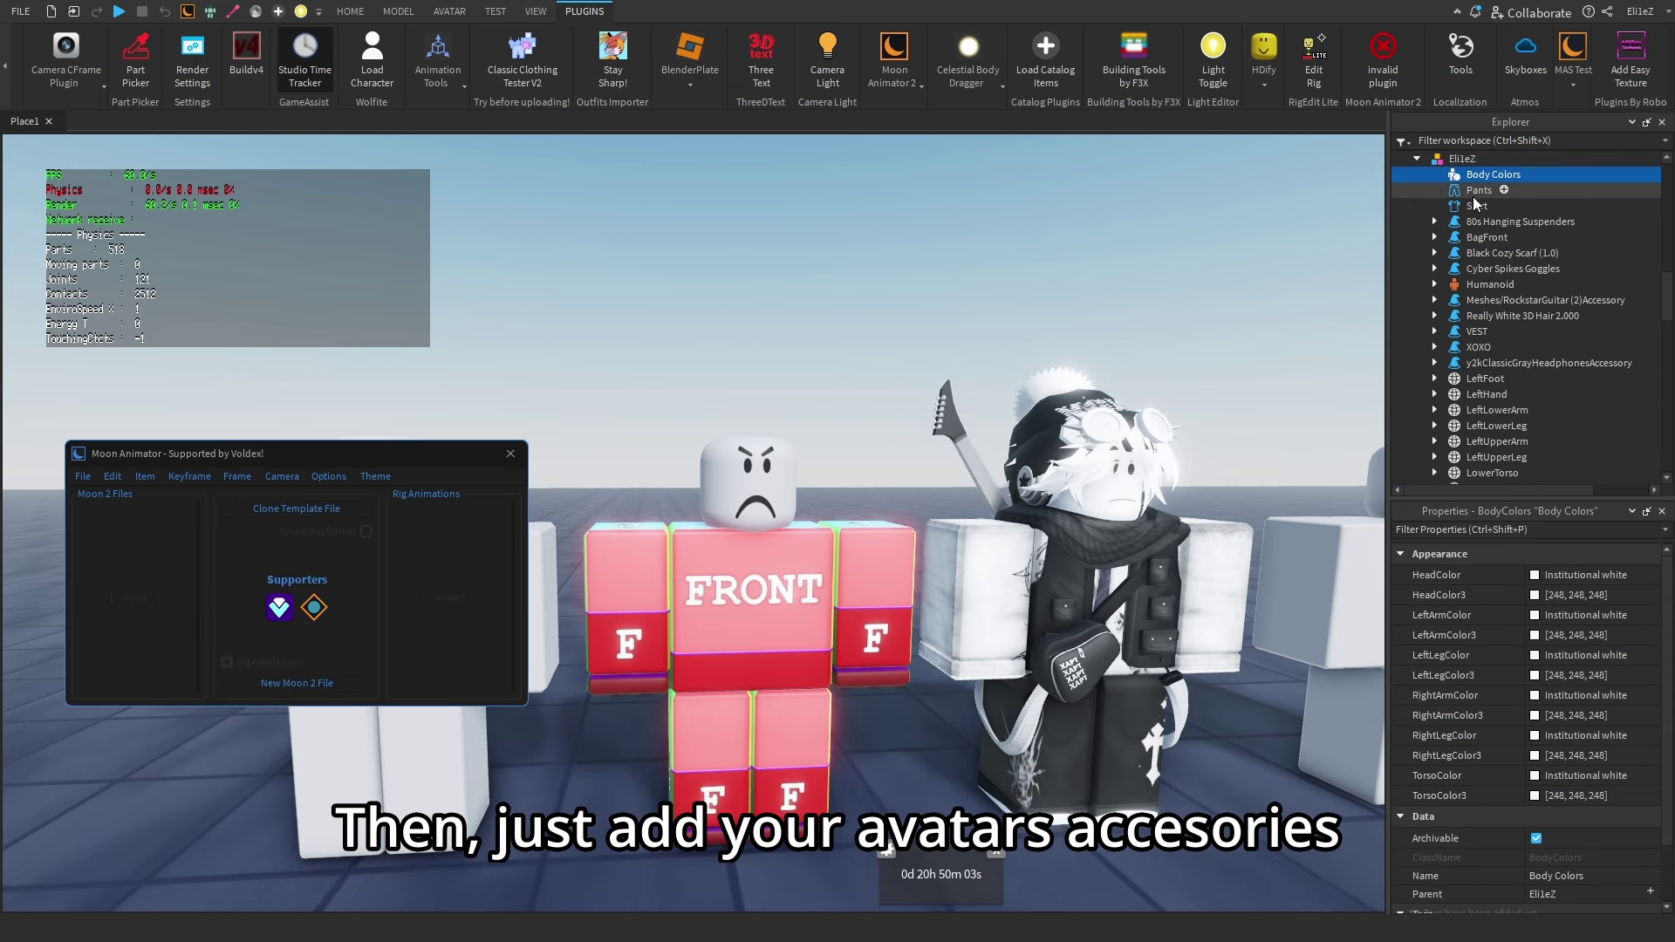
pyautogui.keyDown('shift'); pyautogui.click(1481, 271); pyautogui.keyUp('shift')
pyautogui.keyDown('ctrl'); pyautogui.click(1480, 299); pyautogui.keyUp('ctrl')
pyautogui.keyDown('shift'); pyautogui.click(1477, 364); pyautogui.keyUp('shift')
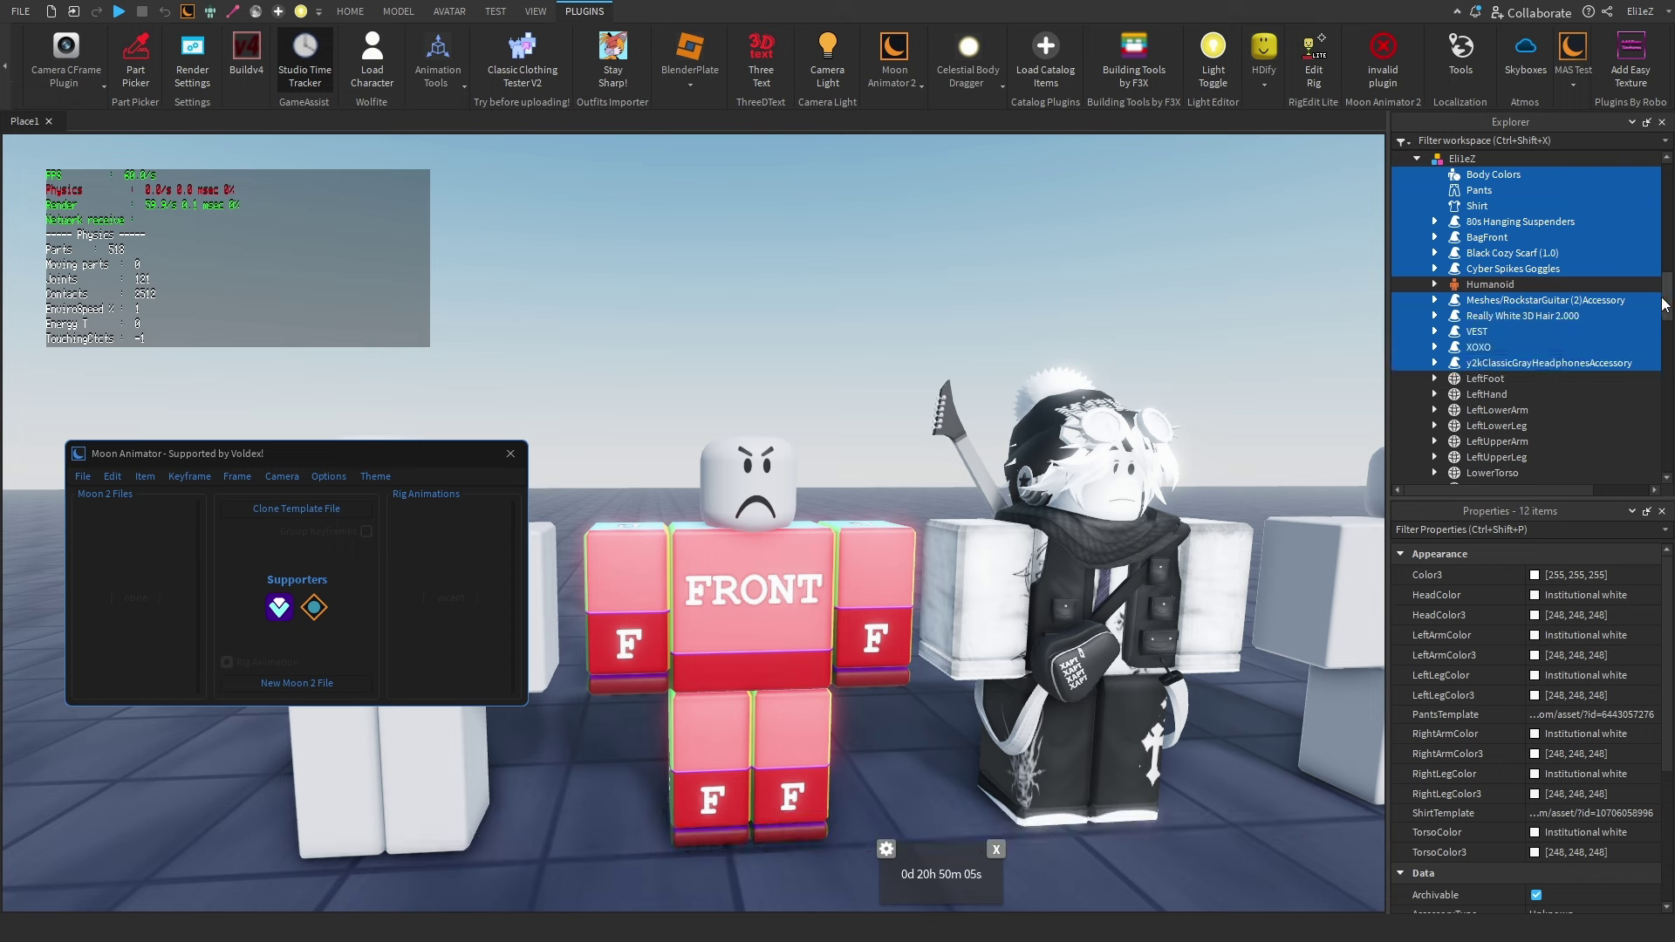
pyautogui.moveTo(1667, 301); pyautogui.dragTo(1667, 340)
# - Delete the Body Colors, Pants and Shirt from the Optimized rig
pyautogui.click(872, 567)
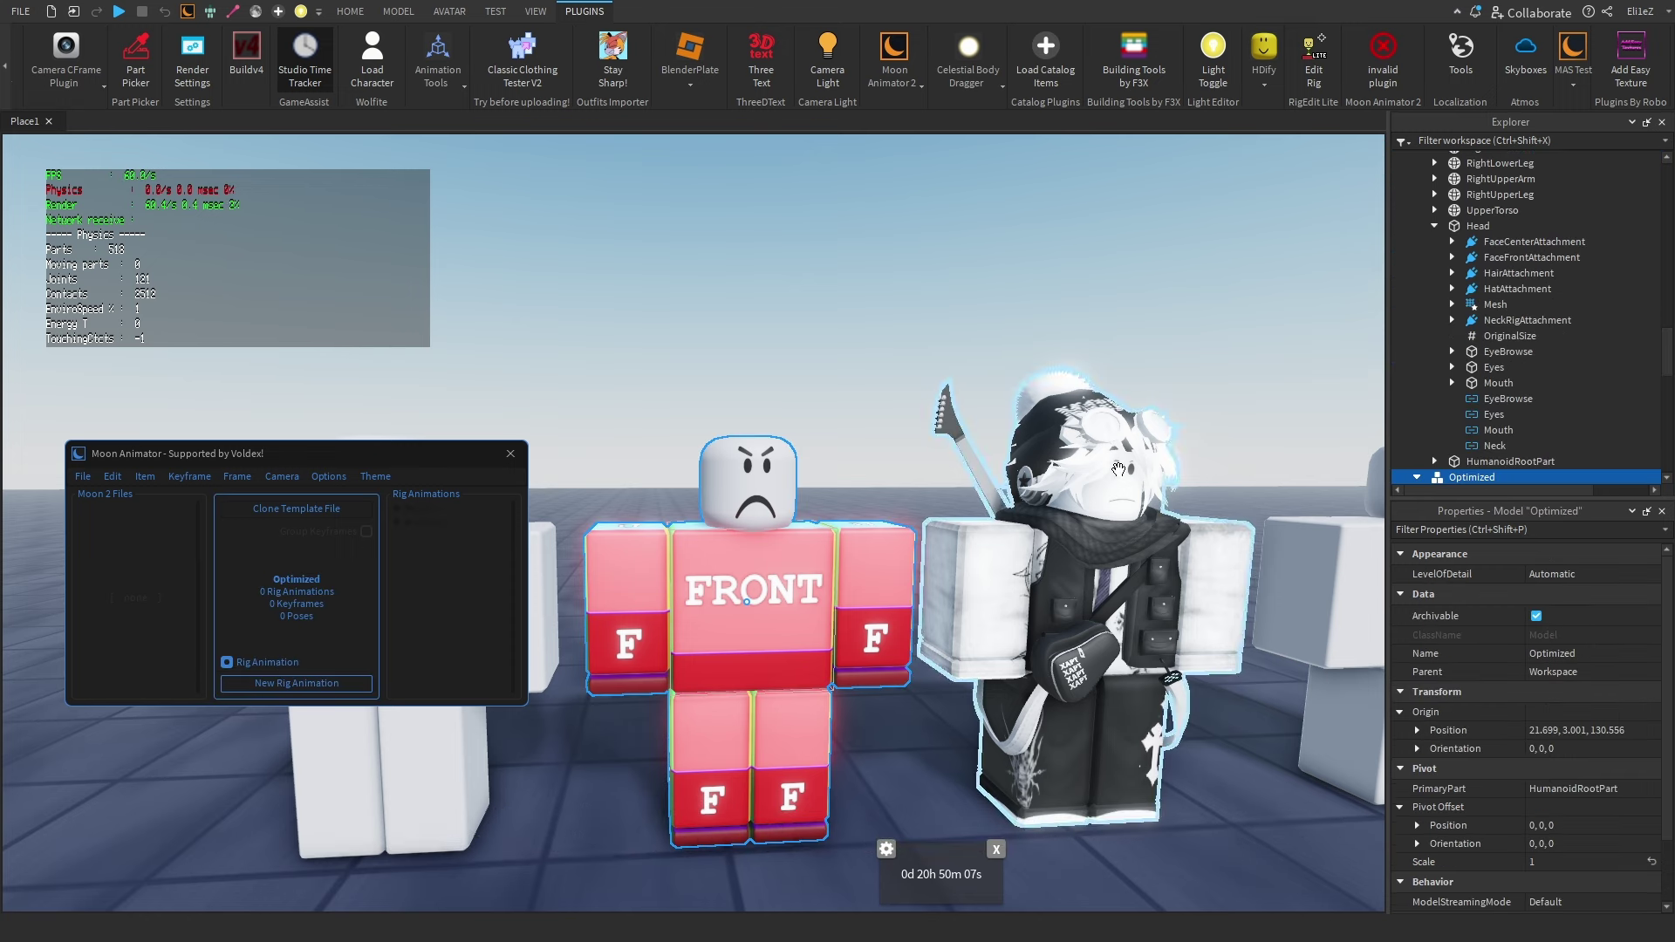
pyautogui.scroll(-2, 1489, 457)
pyautogui.scroll(-2, 1490, 463)
pyautogui.click(1487, 315)
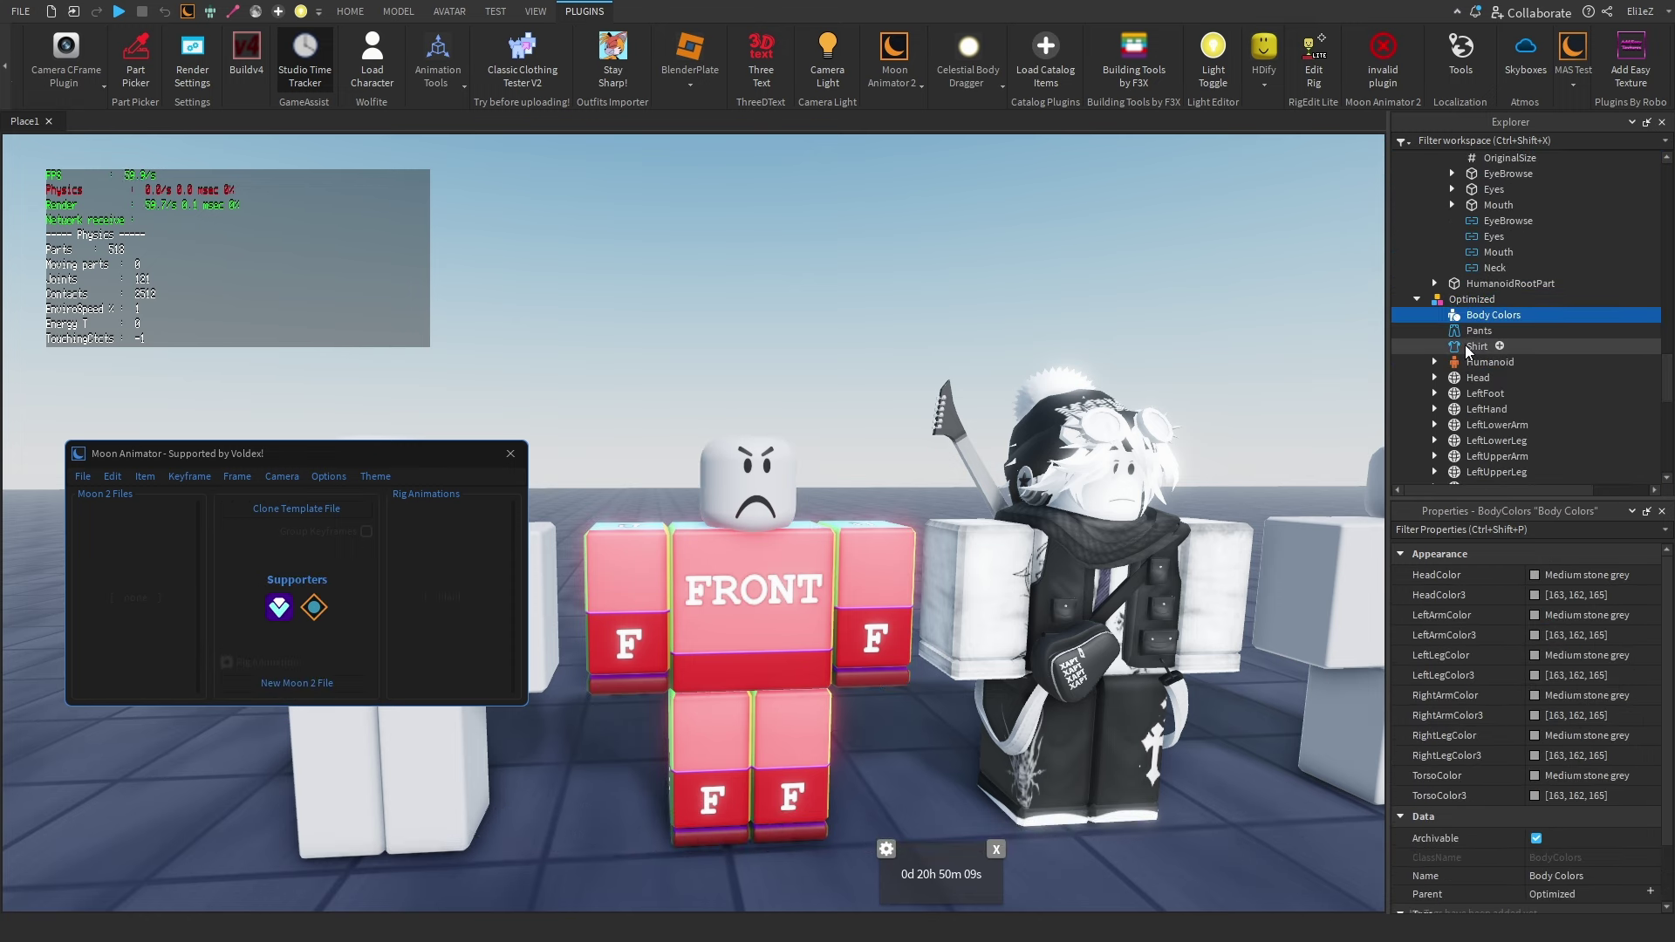
pyautogui.keyDown('shift'); pyautogui.click(1468, 347); pyautogui.keyUp('shift')
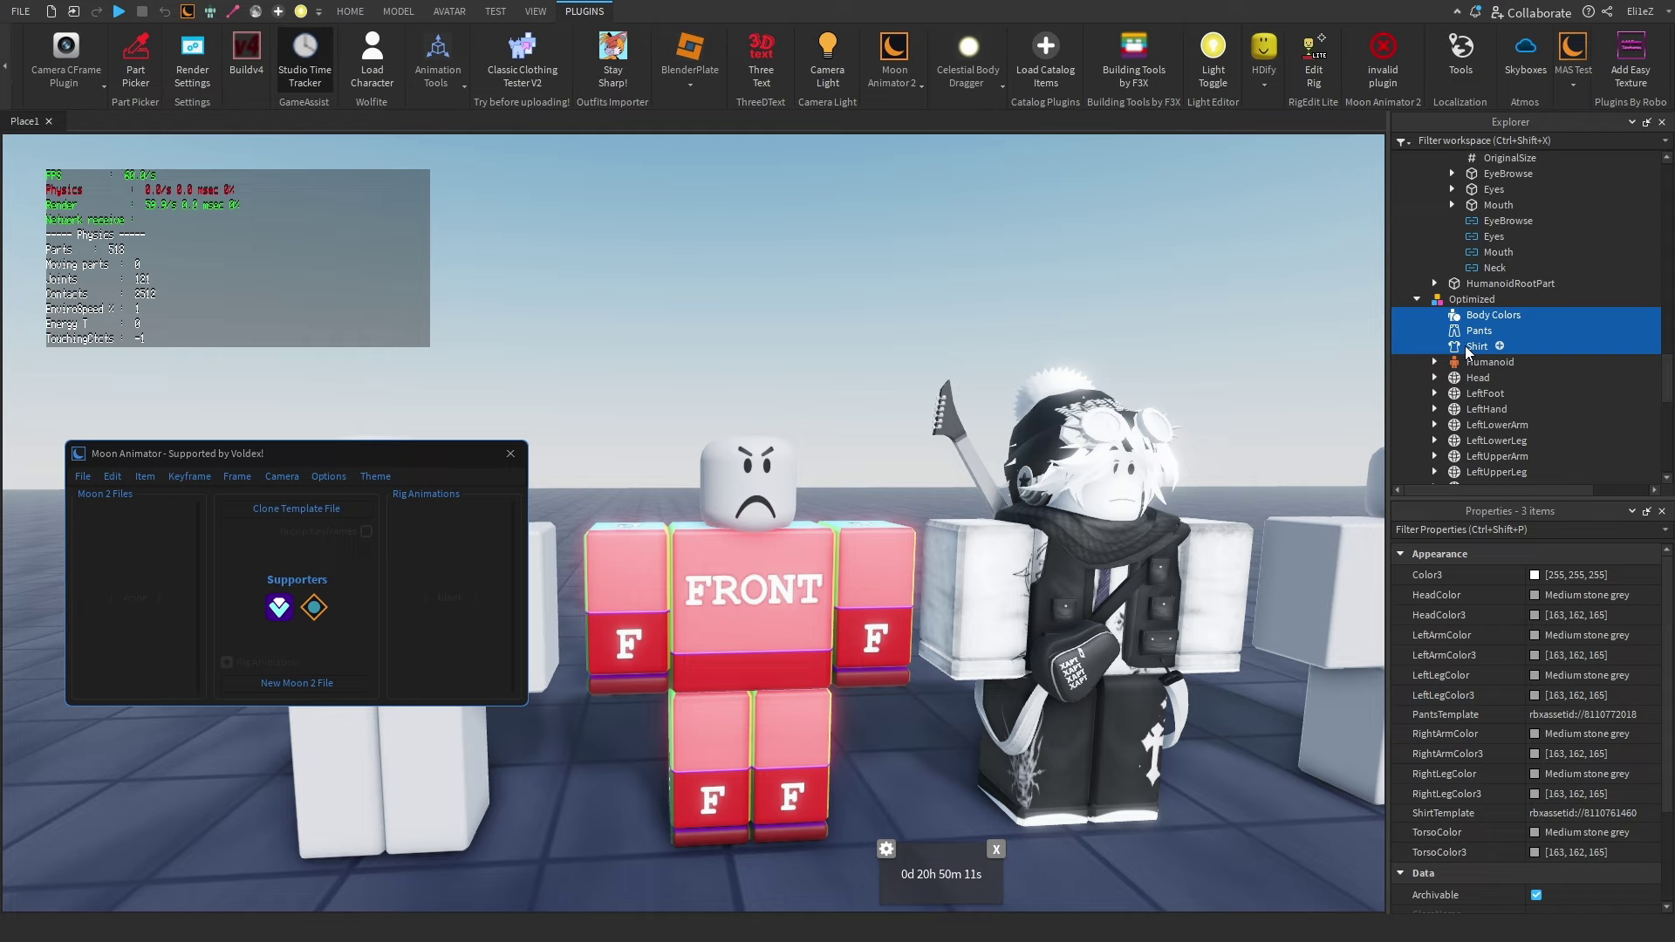
pyautogui.press('Delete')
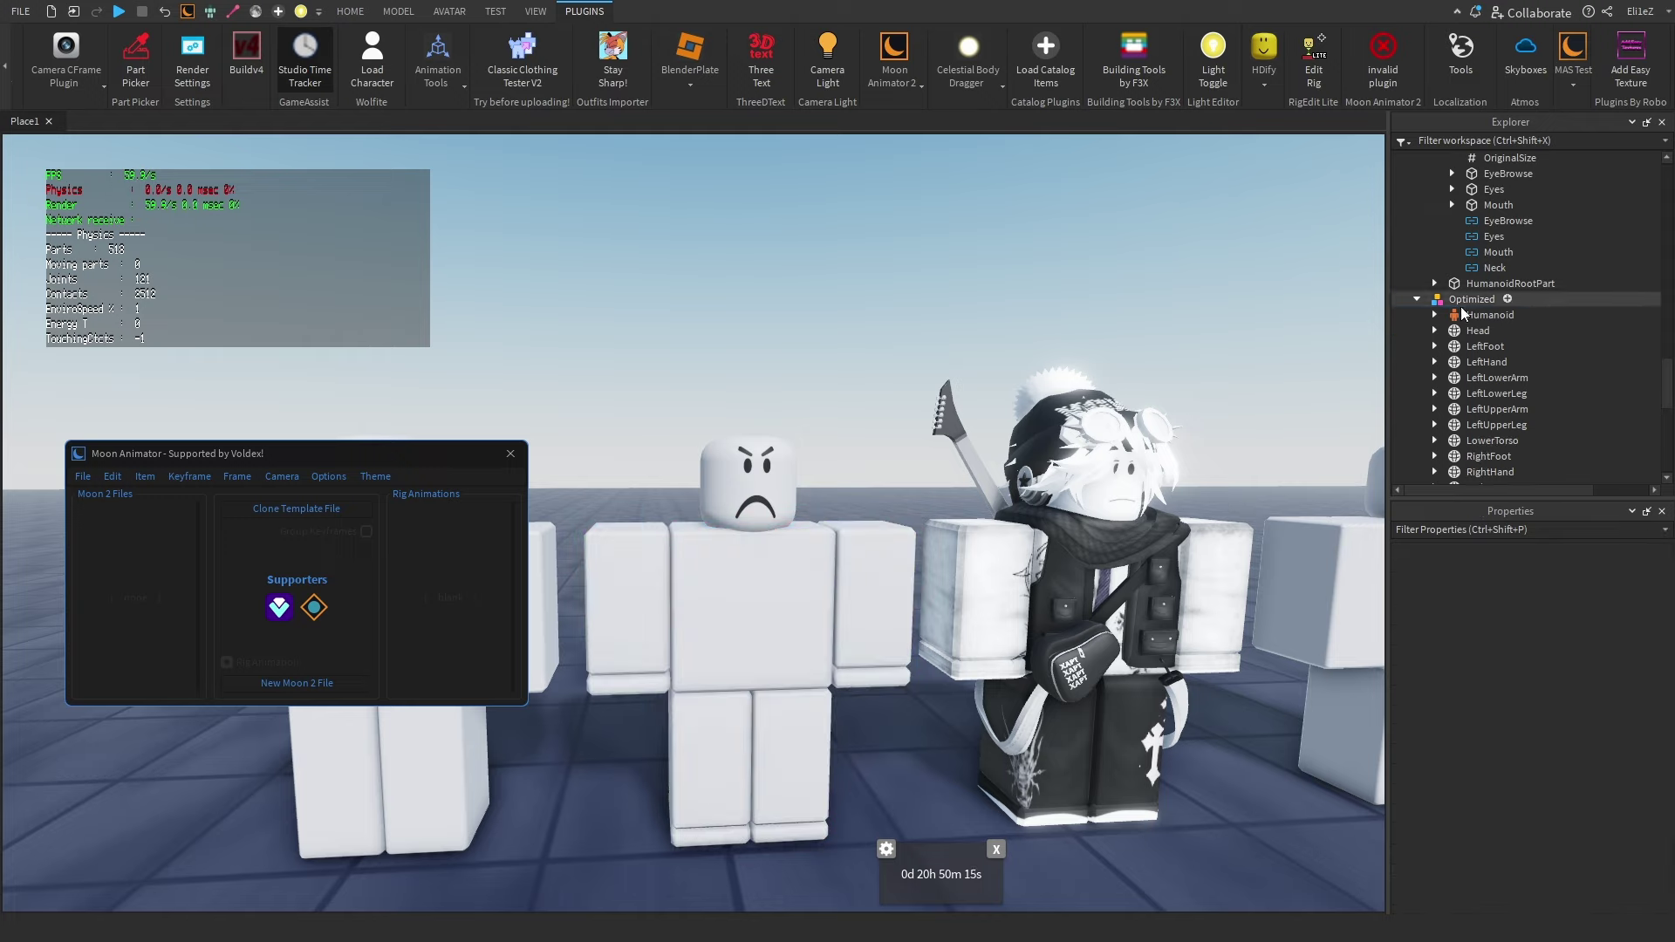
# - Paste the copied body colors, clothing and accessories into the Optimized rig and check the dressed rig up close
pyautogui.click(1462, 306)
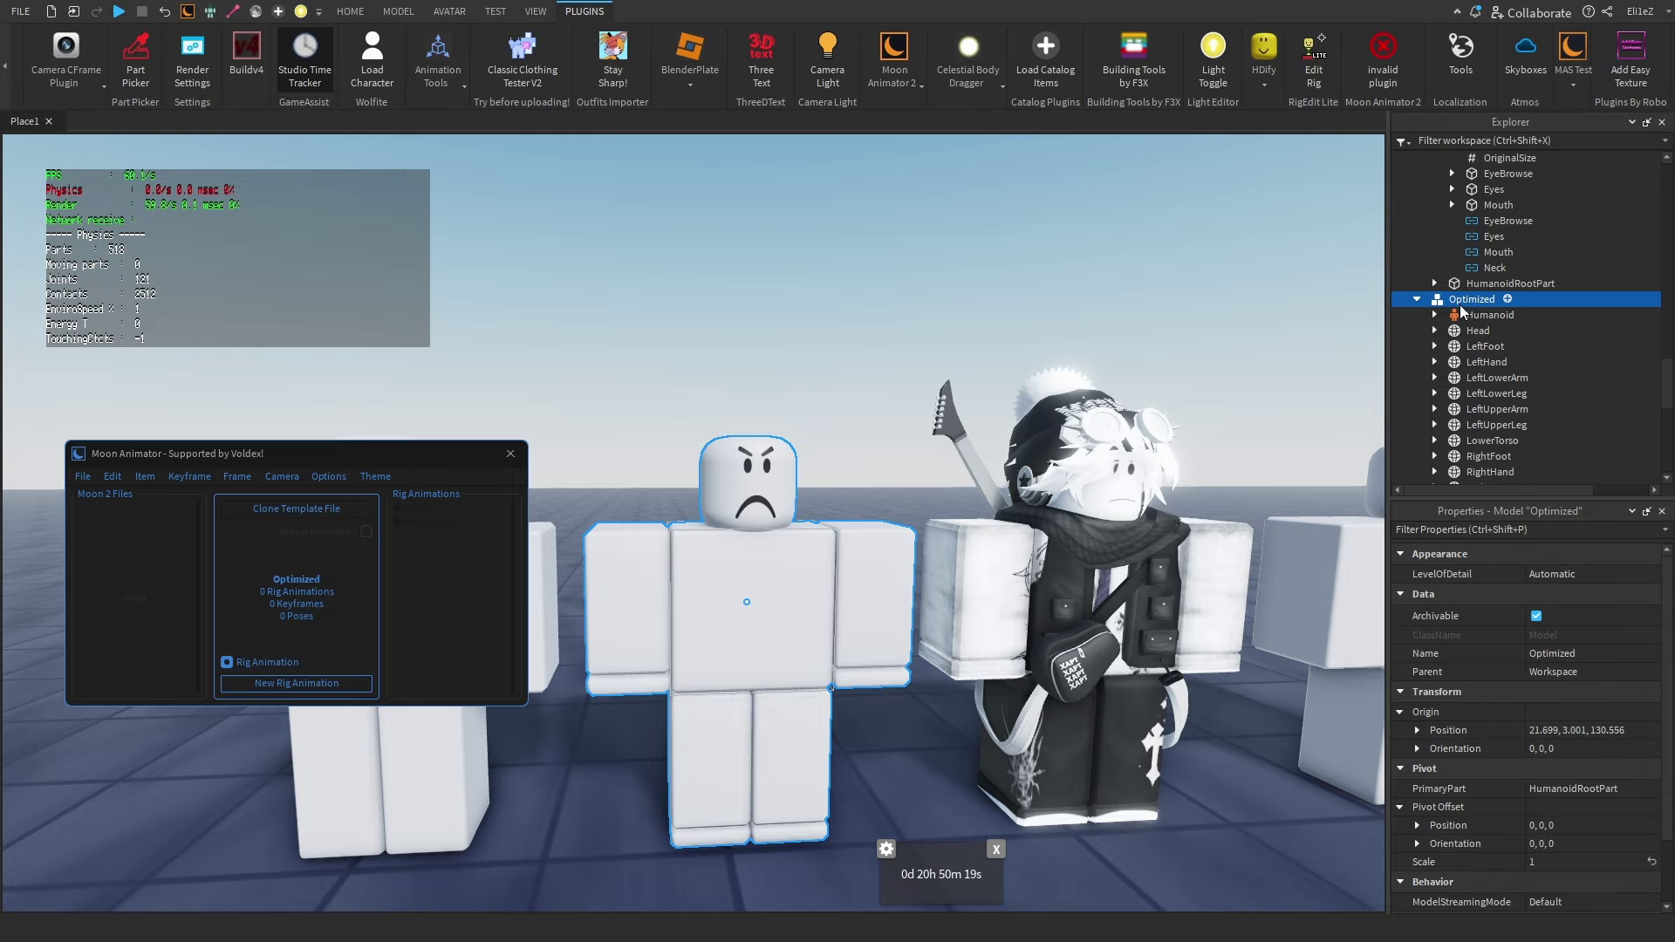
pyautogui.hotkey('ctrl', 'shift', 'v')
pyautogui.click(939, 306)
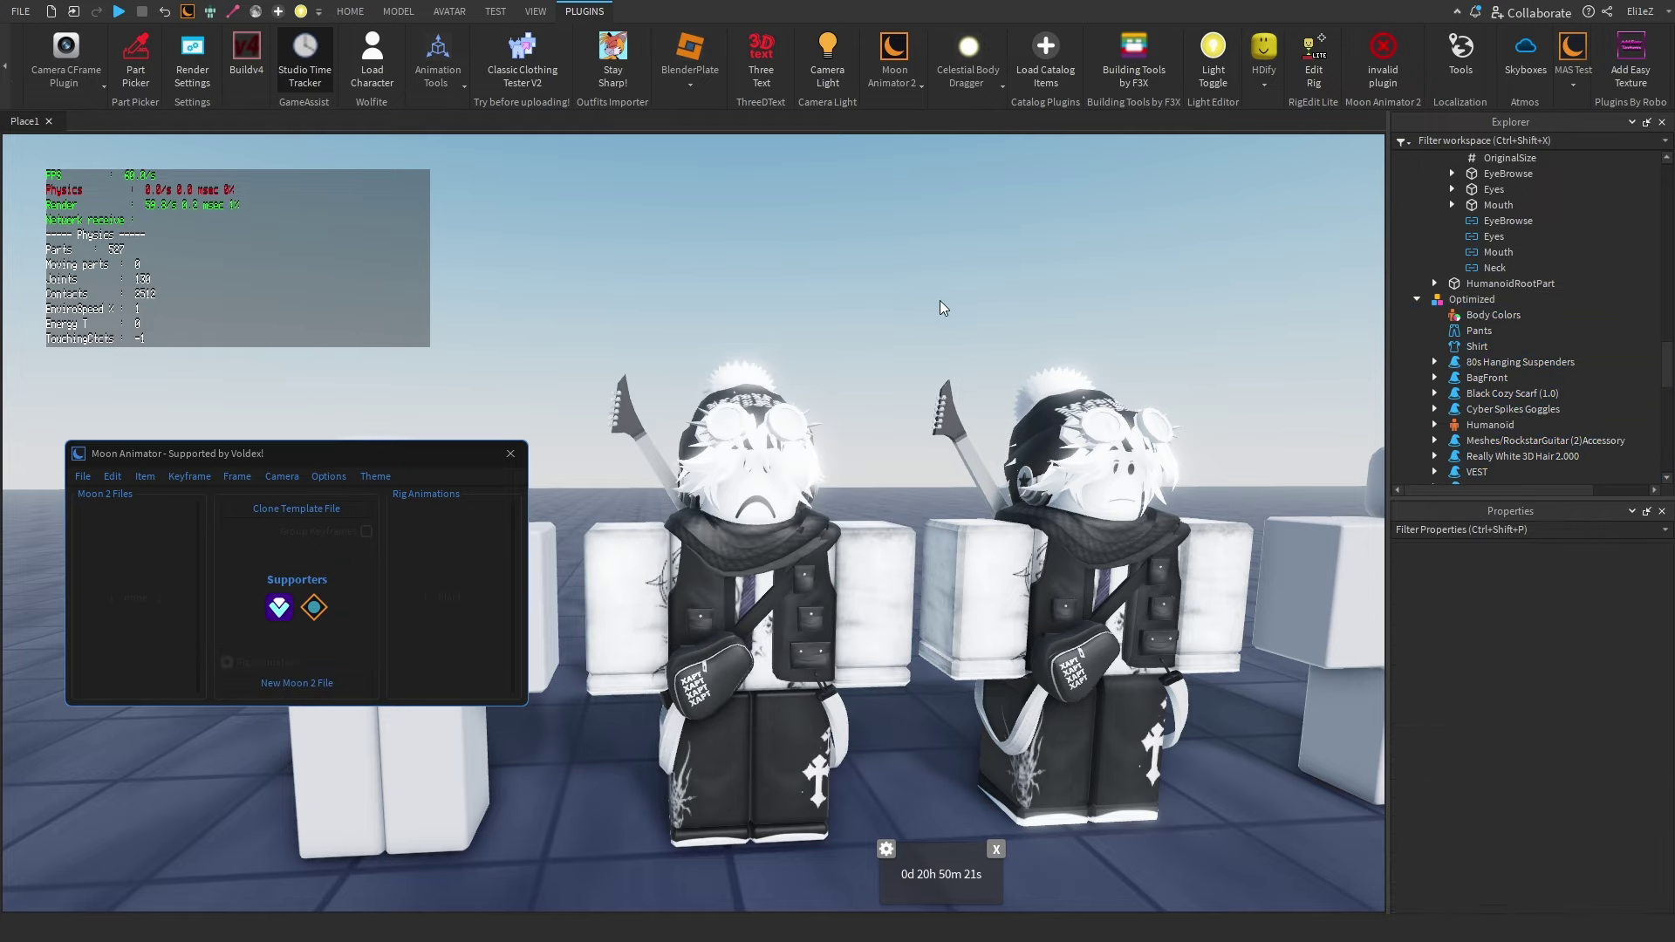
pyautogui.scroll(5, 890, 355)
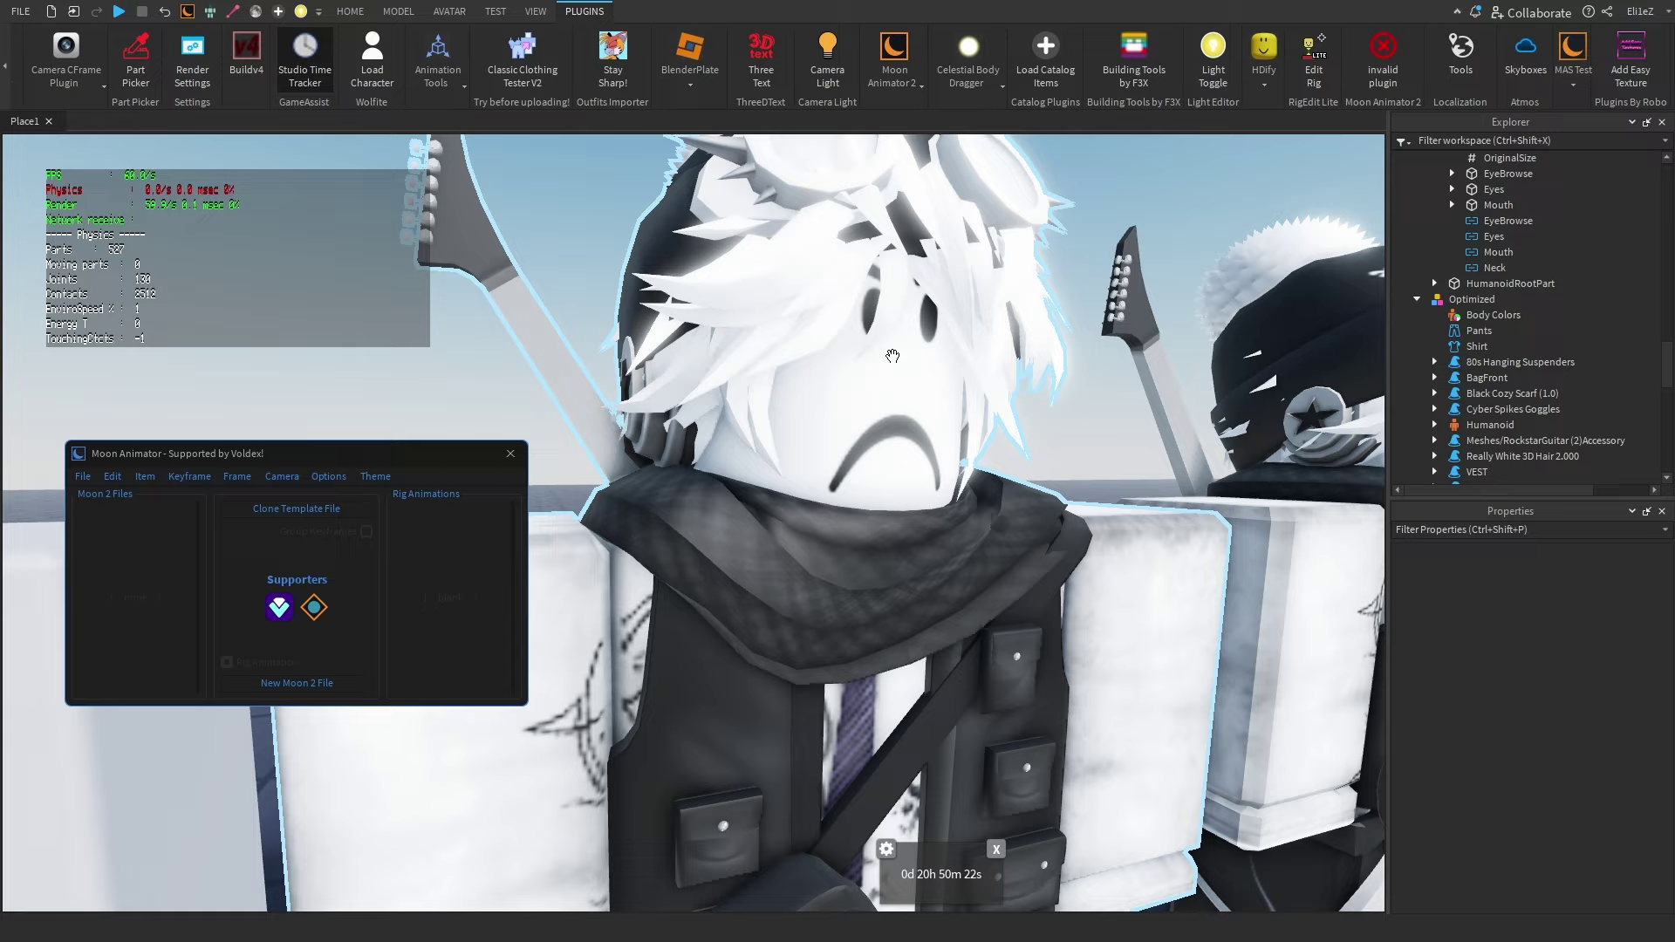
pyautogui.scroll(-10, 893, 356)
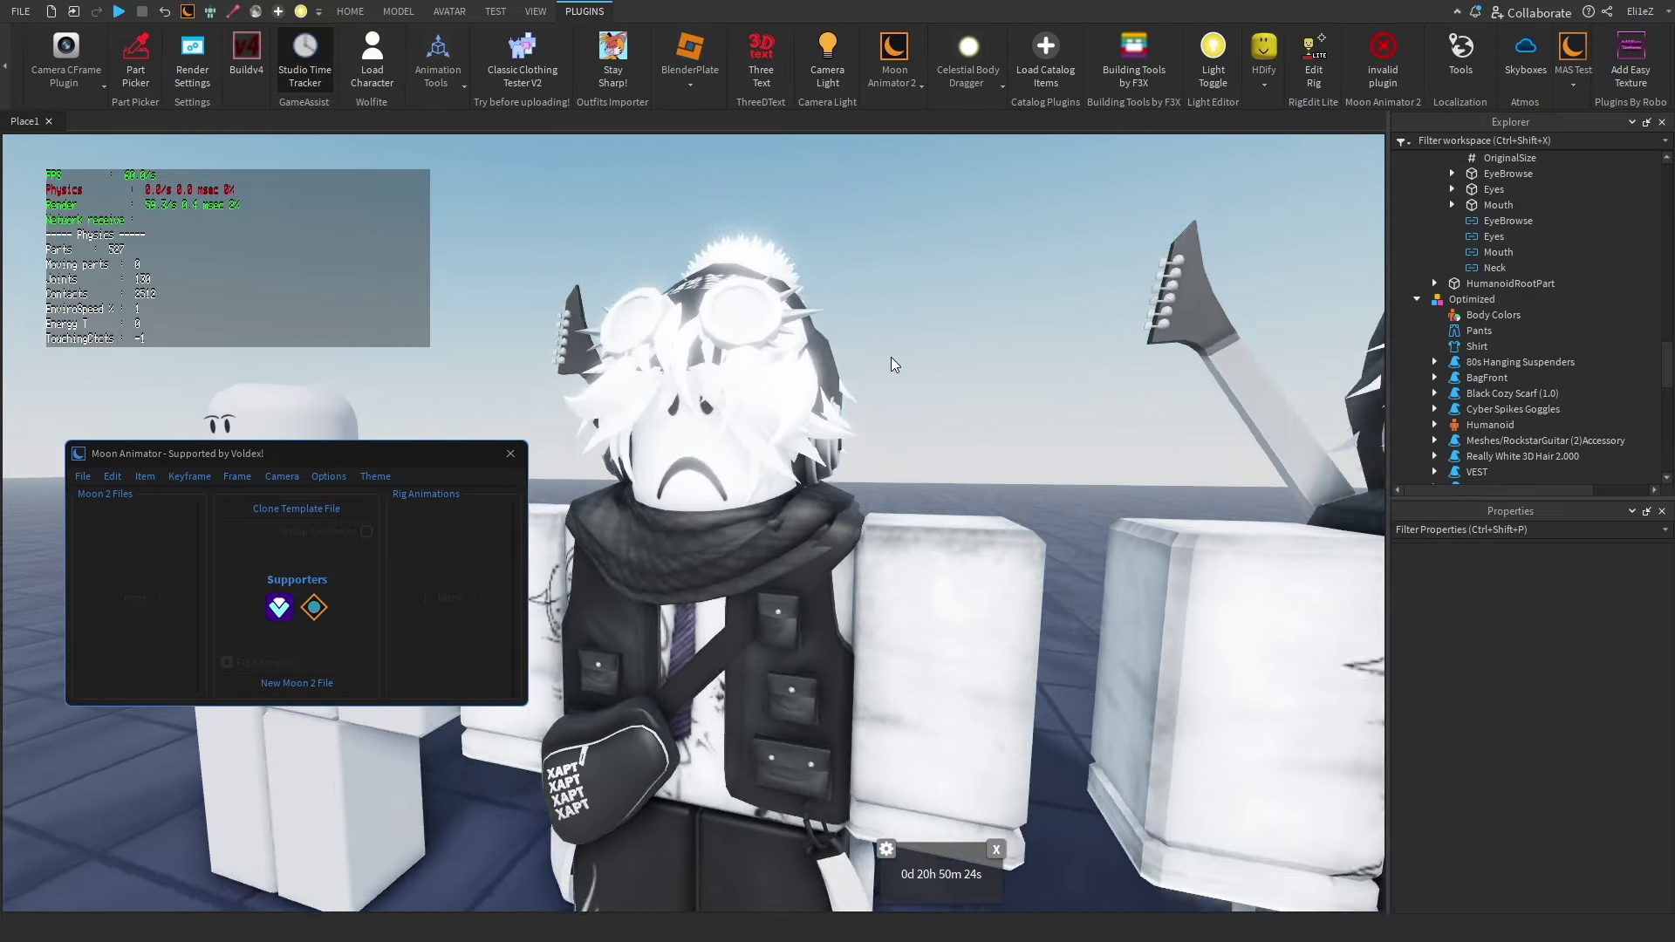
pyautogui.click(853, 354)
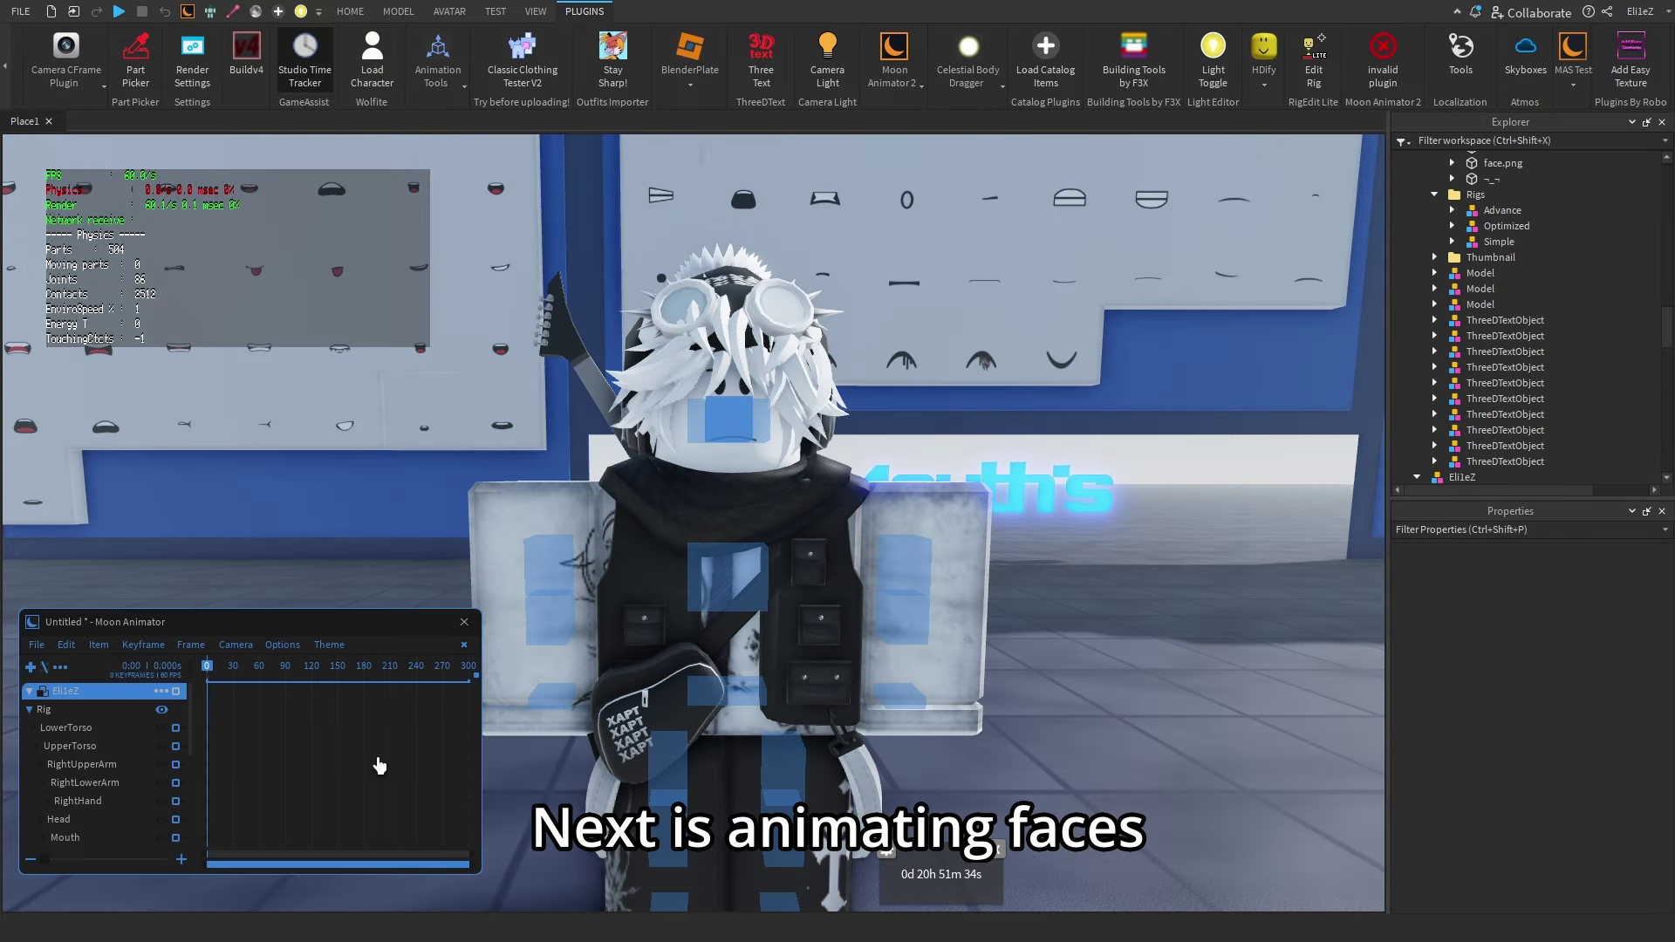
pyautogui.moveTo(610, 703); pyautogui.dragTo(617, 699, button='right')
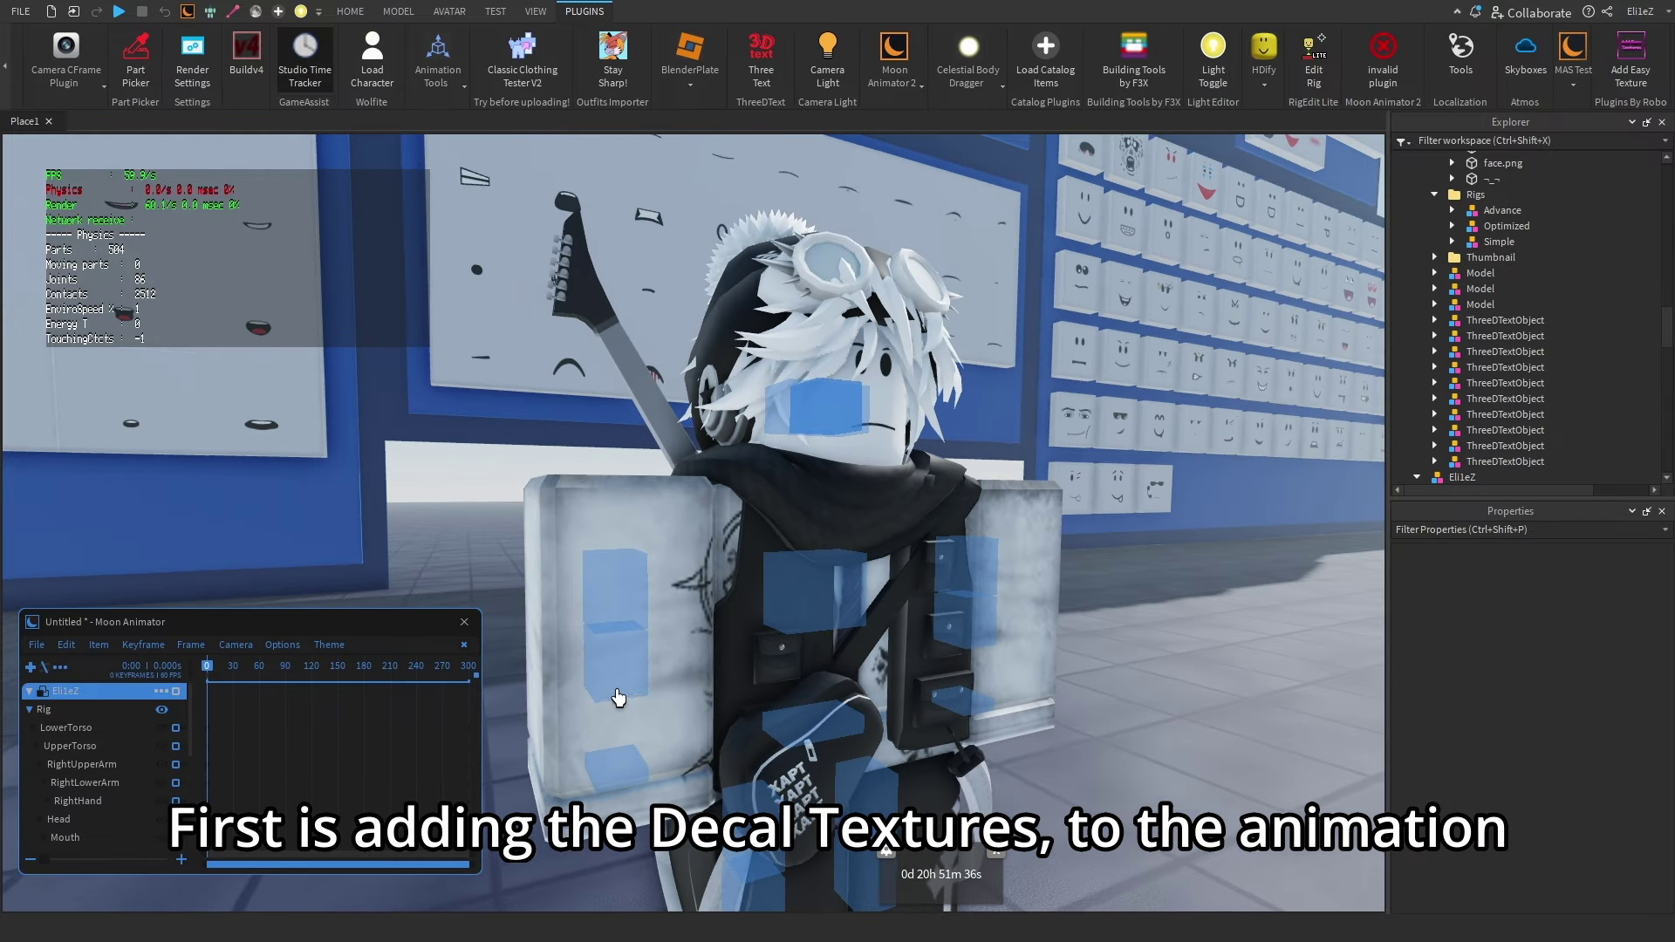
pyautogui.scroll(2, 801, 616)
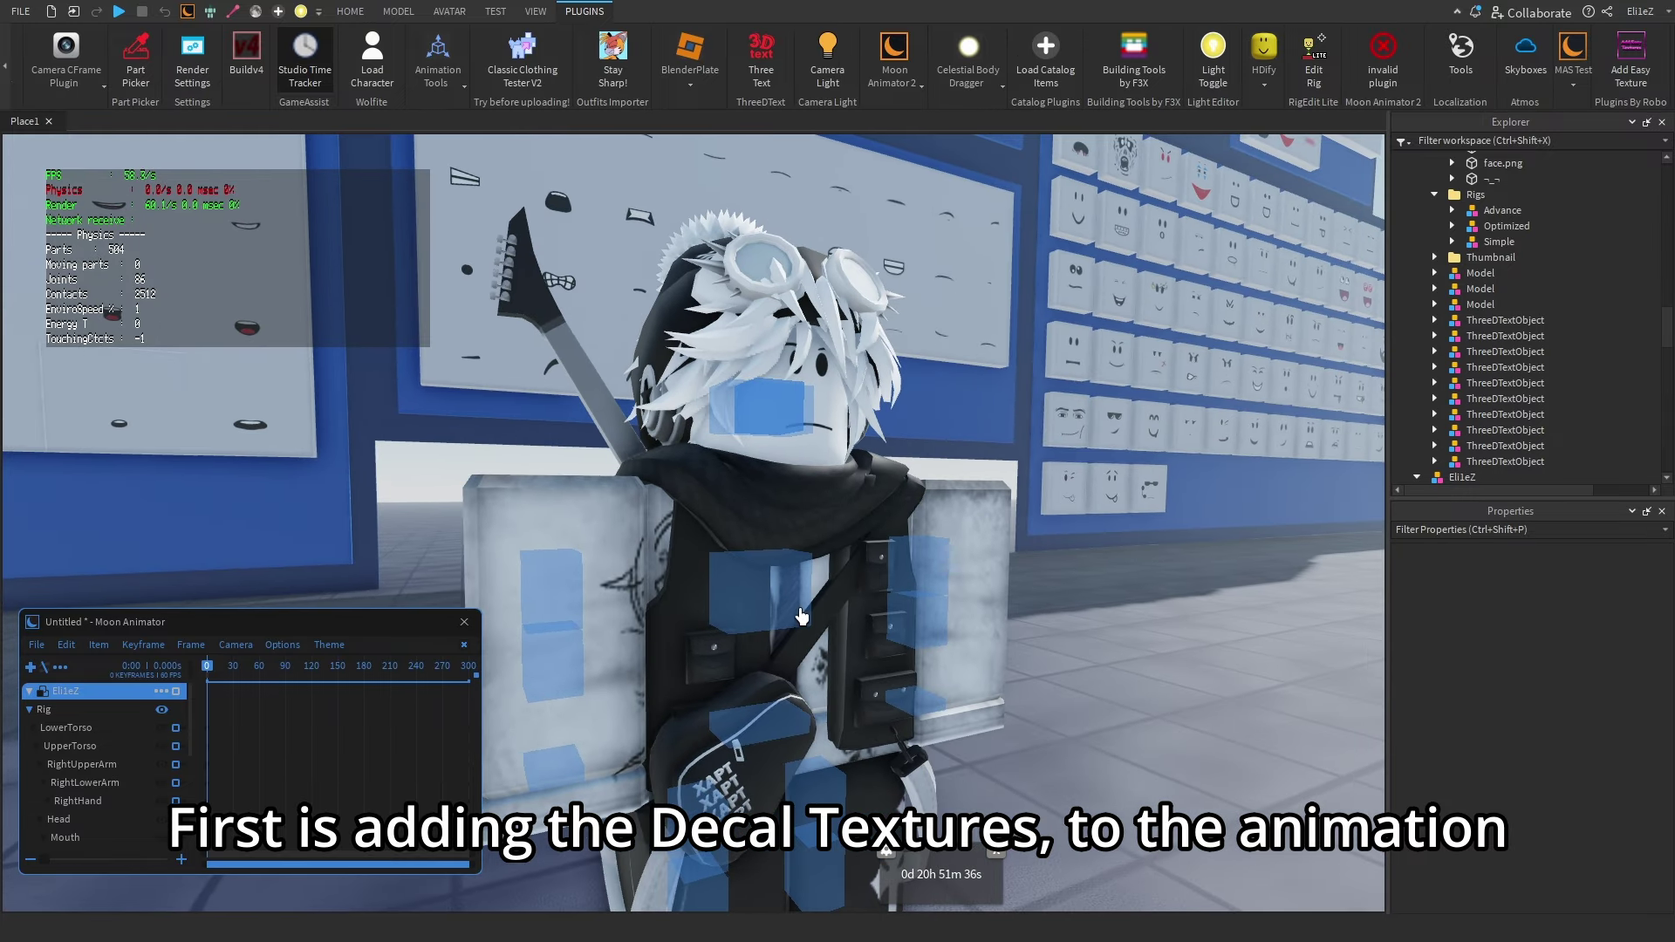
# - Start adding an item to the animation and expand the EyeBrowse, Eyes and Mouth parts in the avatar's head
pyautogui.click(30, 668)
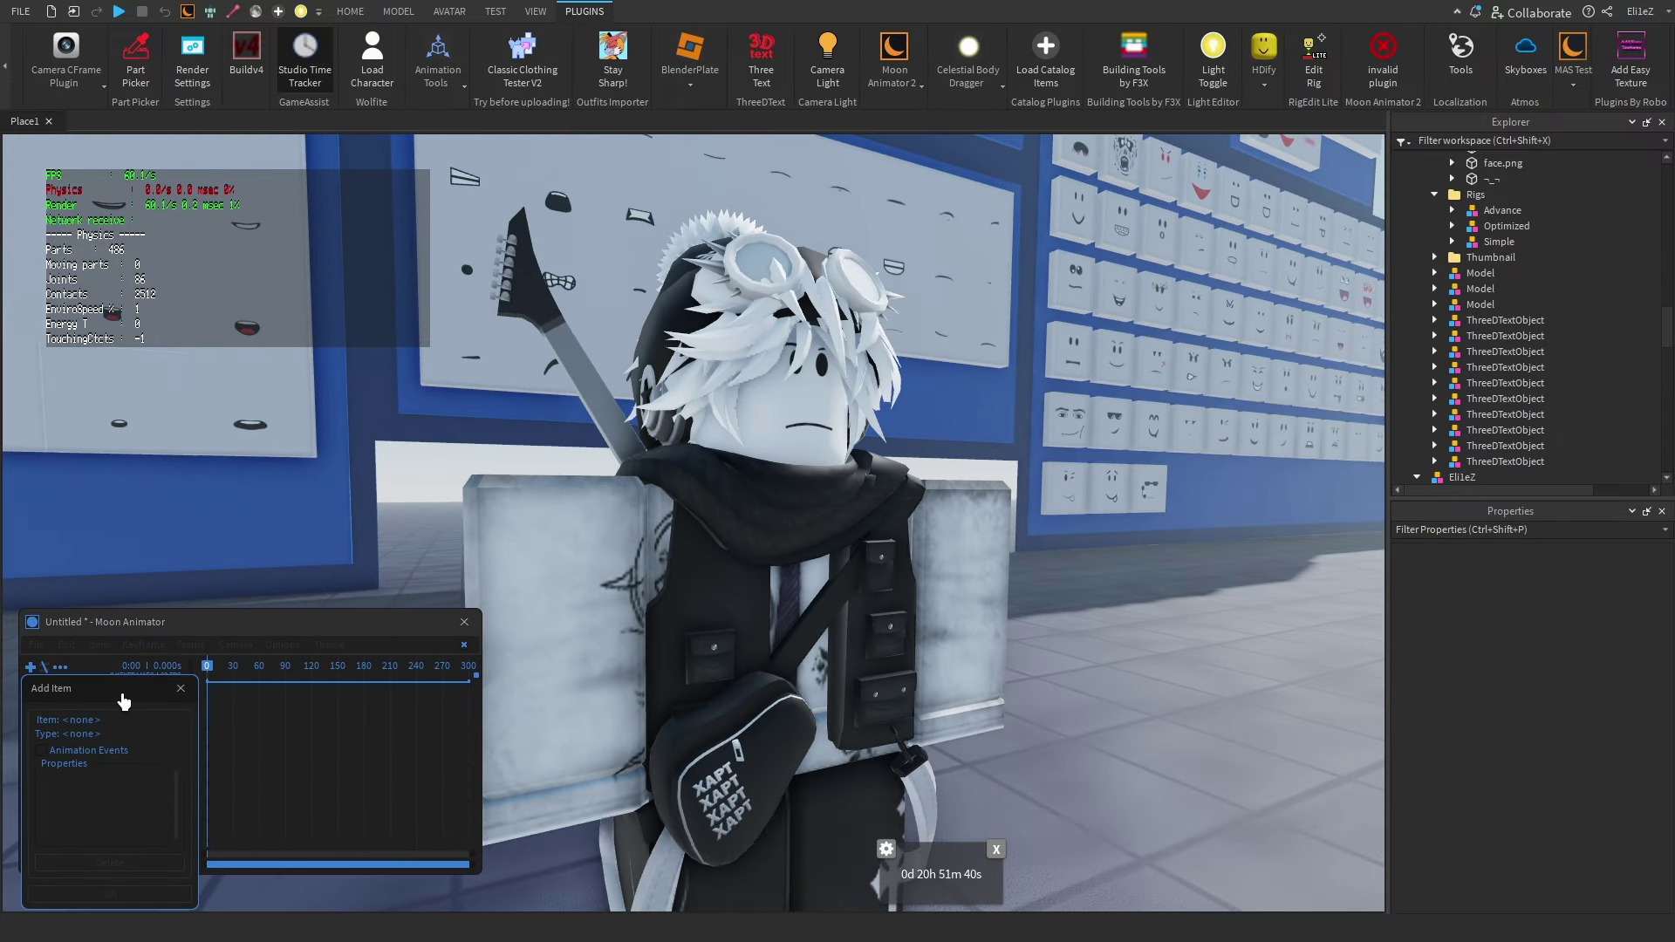
pyautogui.moveTo(124, 694); pyautogui.dragTo(1291, 276)
pyautogui.moveTo(1668, 323); pyautogui.dragTo(1670, 349)
pyautogui.moveTo(1669, 572); pyautogui.dragTo(1664, 705)
pyautogui.click(1150, 666)
pyautogui.click(1151, 629)
pyautogui.click(1151, 592)
# - Add the EyeBrowse, Eyes and Mouth decals to the animation with Texture as the only animated property
pyautogui.click(1297, 537)
pyautogui.scroll(-3, 1300, 550)
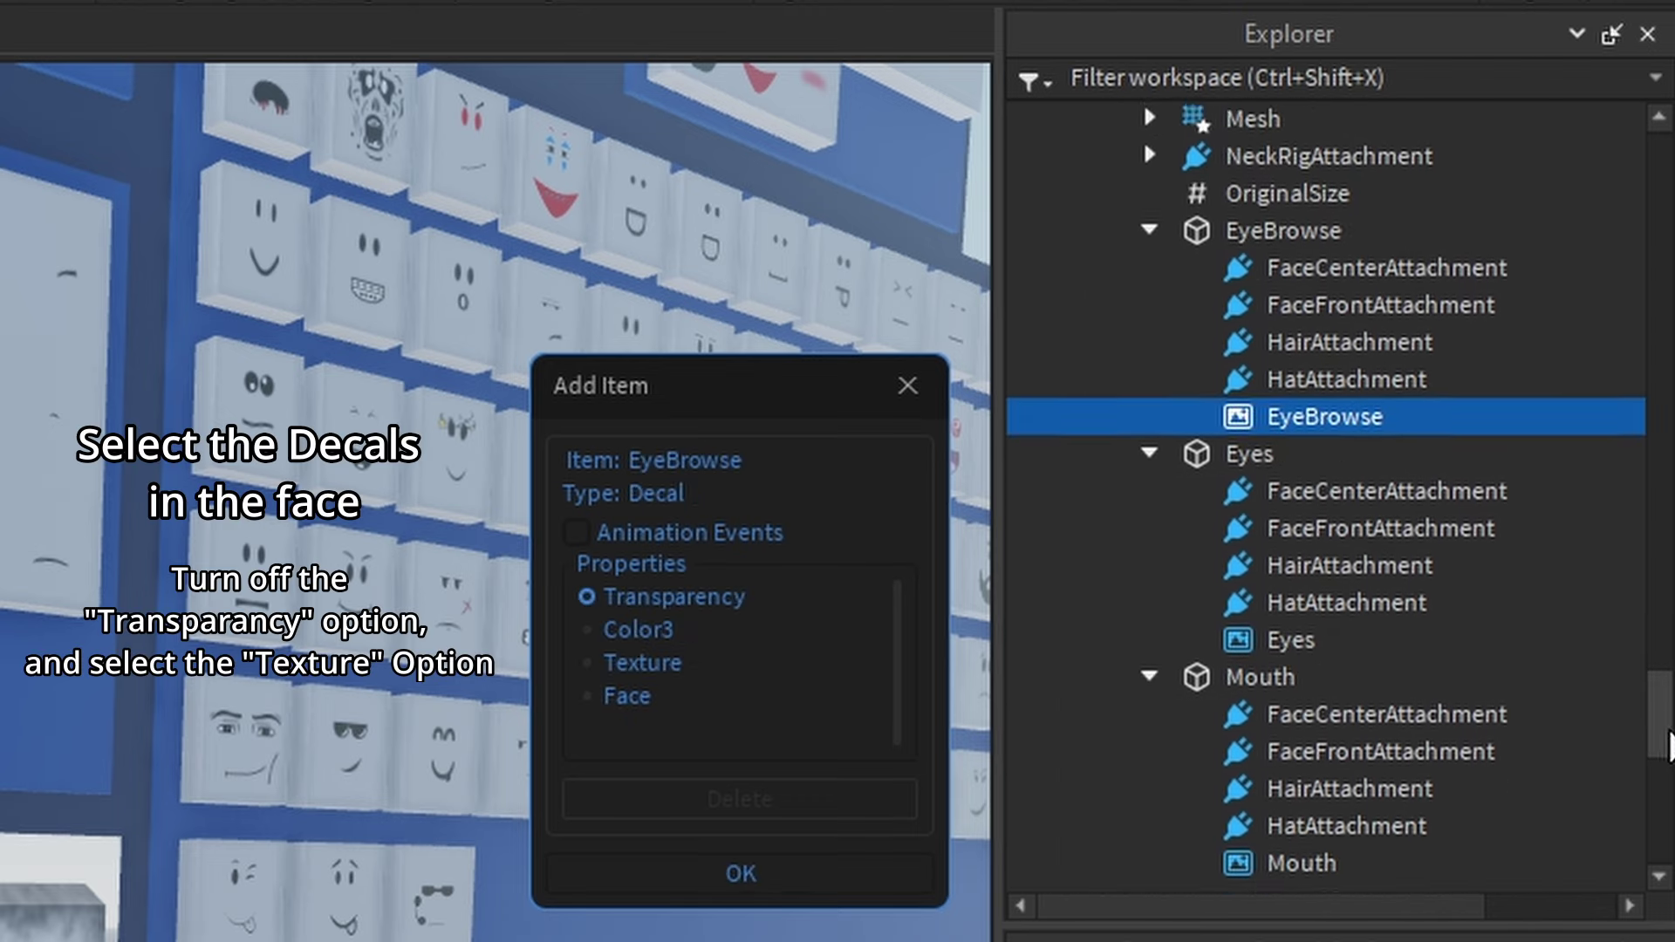
pyautogui.keyDown('ctrl'); pyautogui.click(1287, 532); pyautogui.keyUp('ctrl')
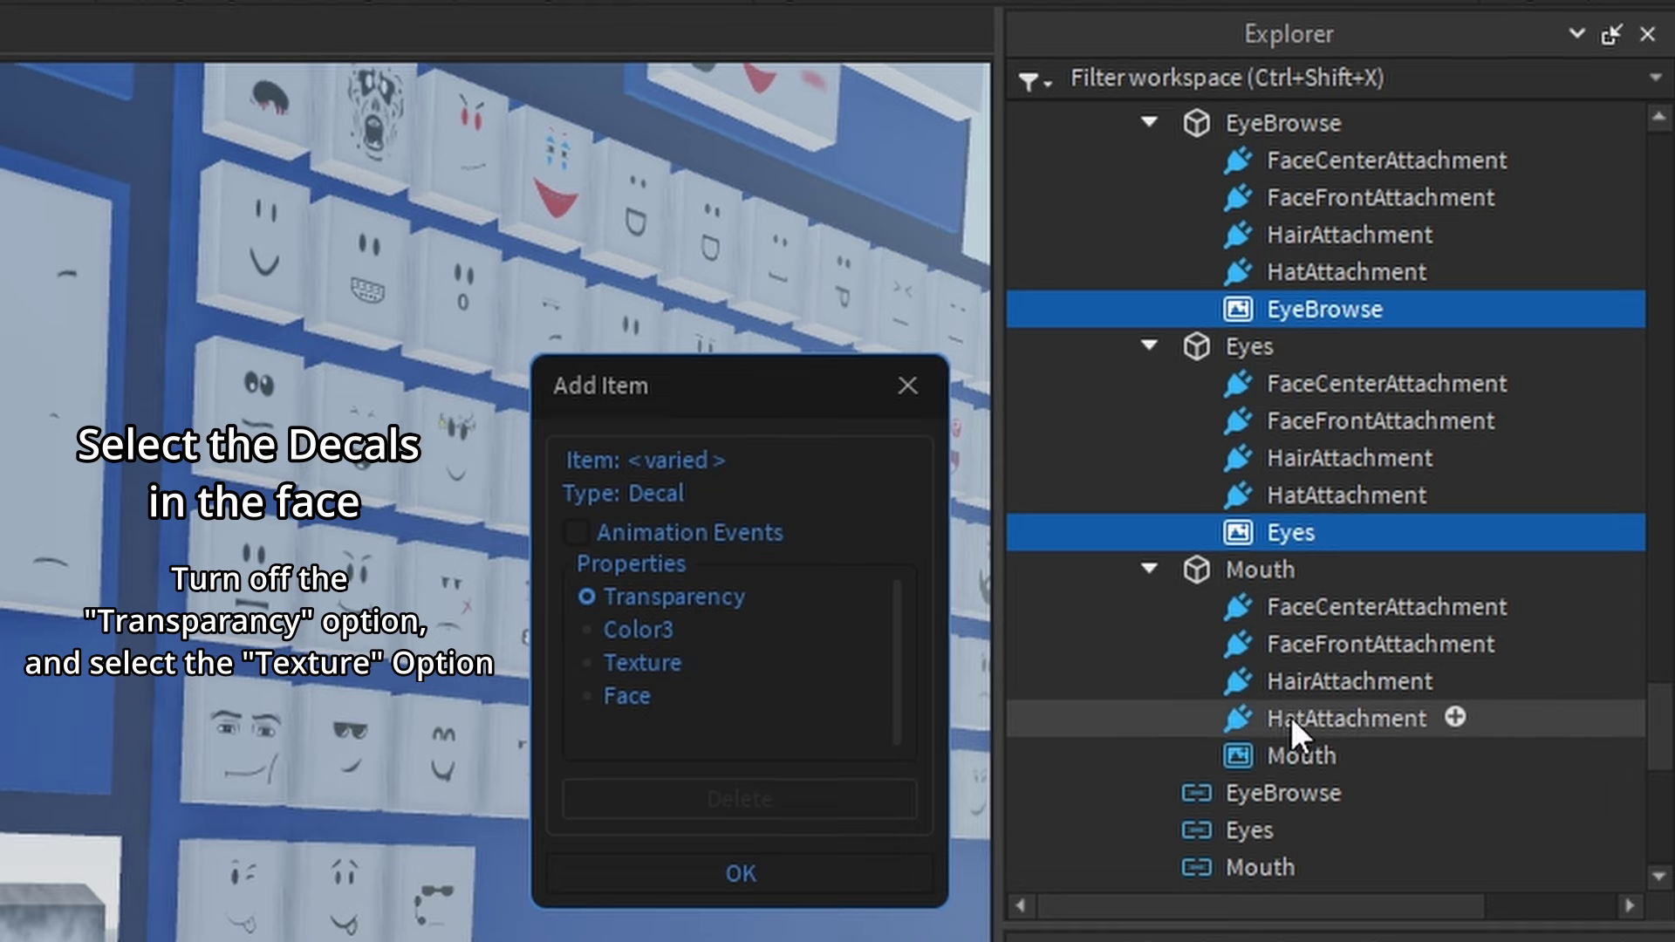
pyautogui.keyDown('ctrl'); pyautogui.click(1300, 749); pyautogui.keyUp('ctrl')
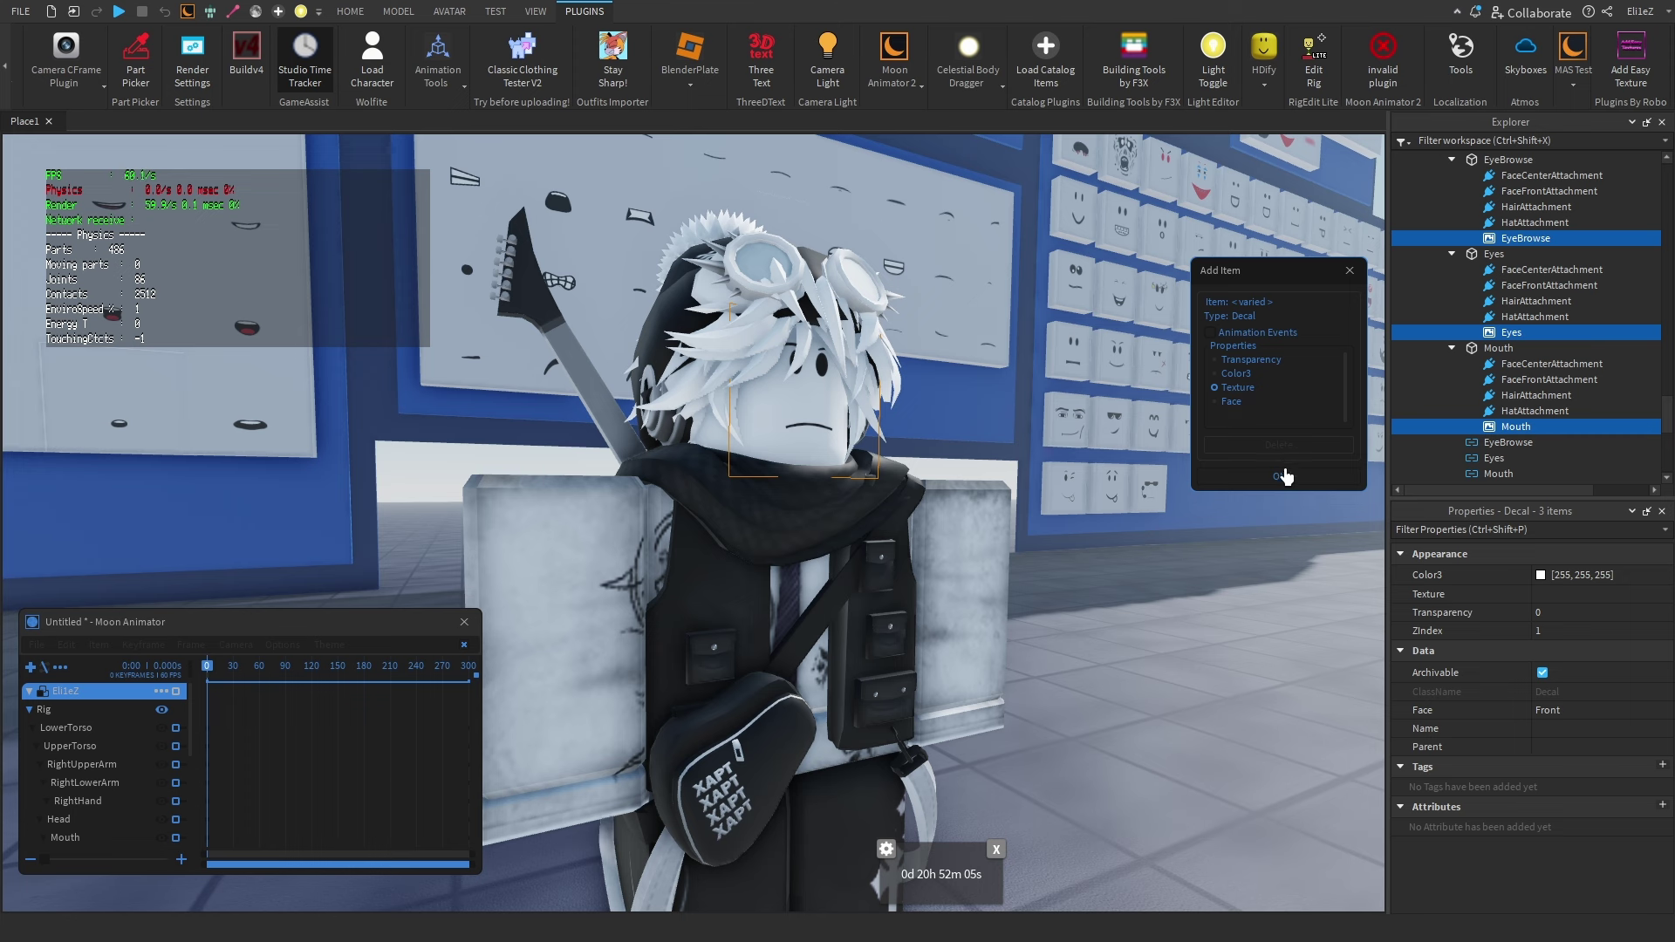
pyautogui.click(741, 873)
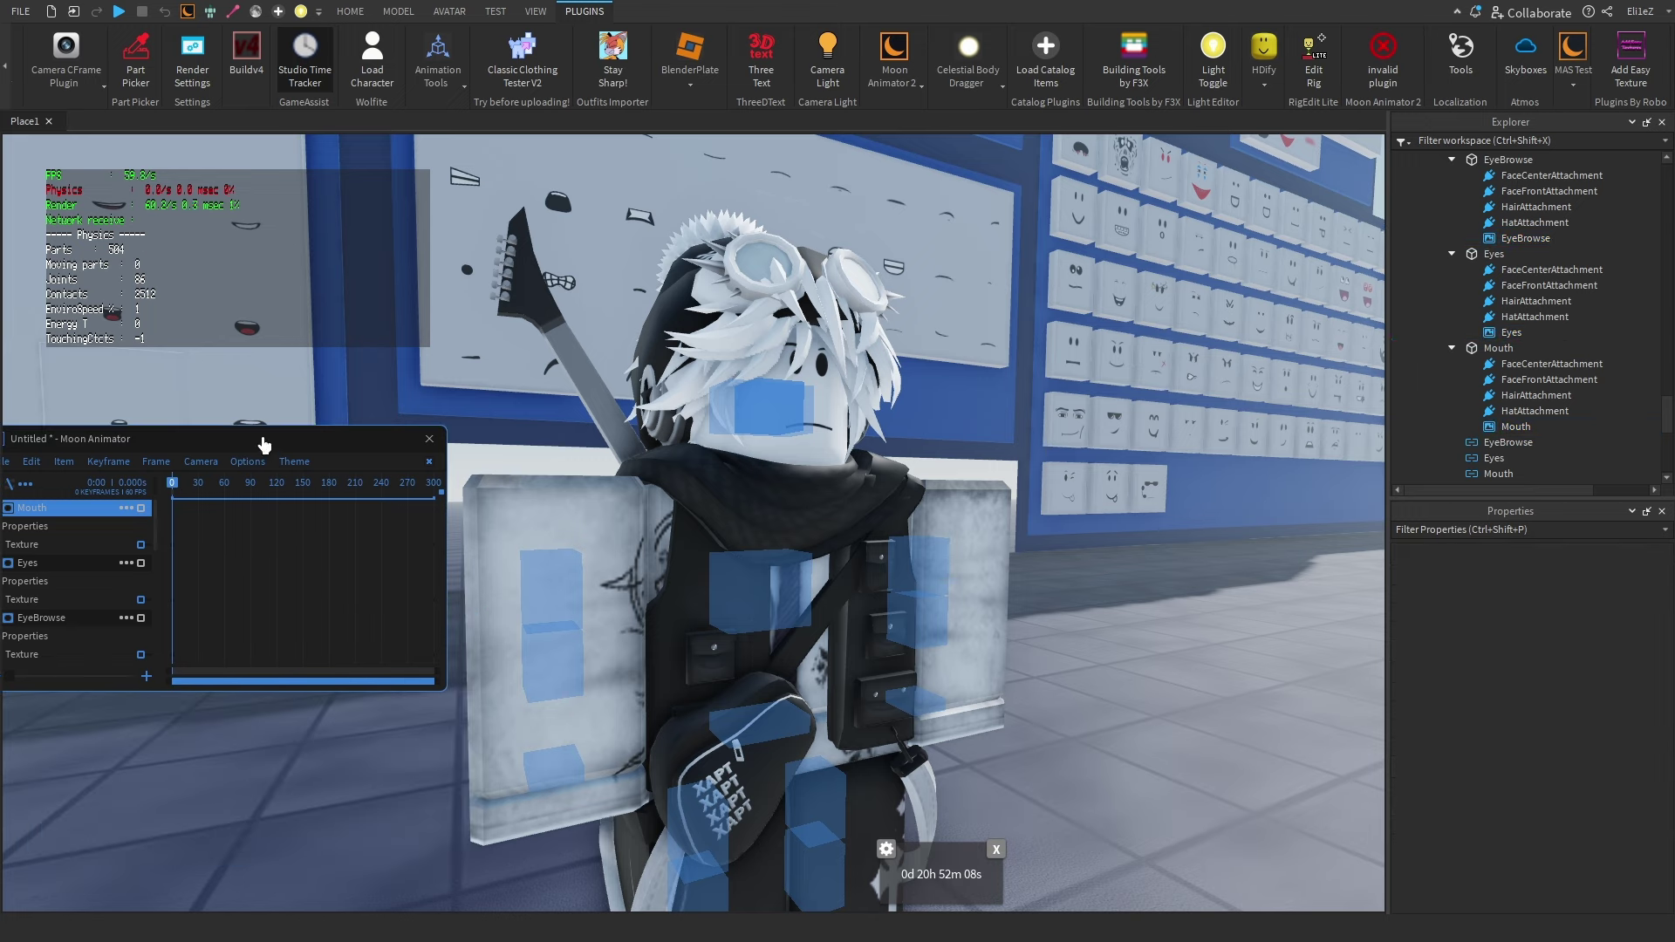
# - Save the animation under the name YEs
pyautogui.moveTo(263, 443); pyautogui.dragTo(336, 427)
pyautogui.click(72, 447)
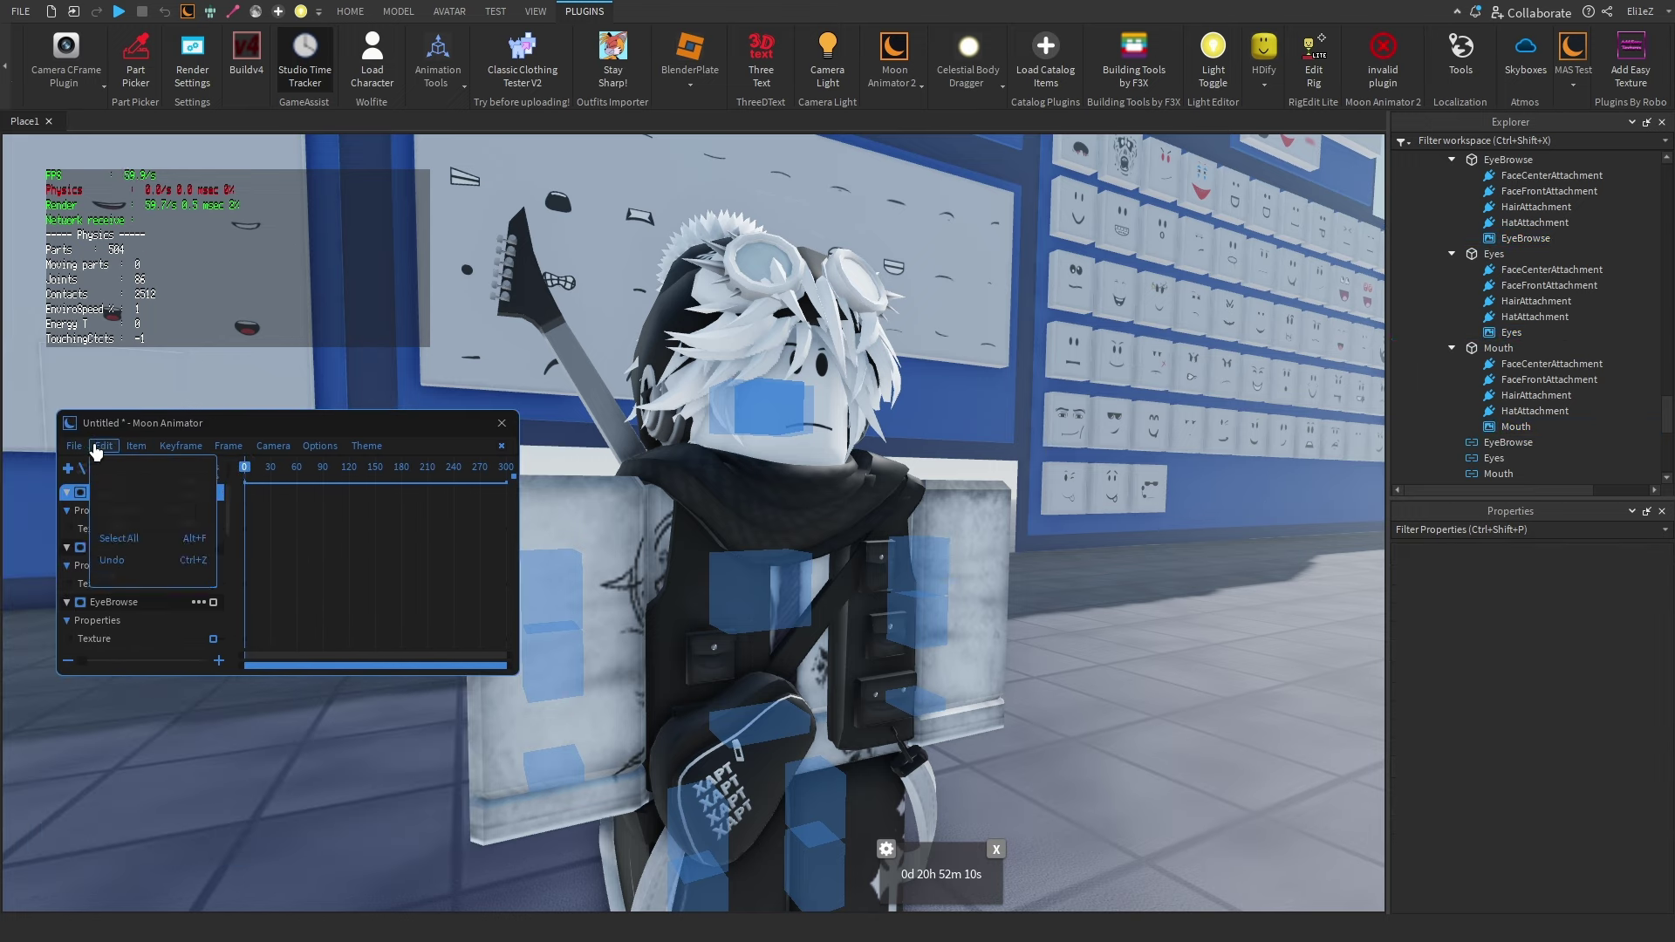
pyautogui.click(85, 469)
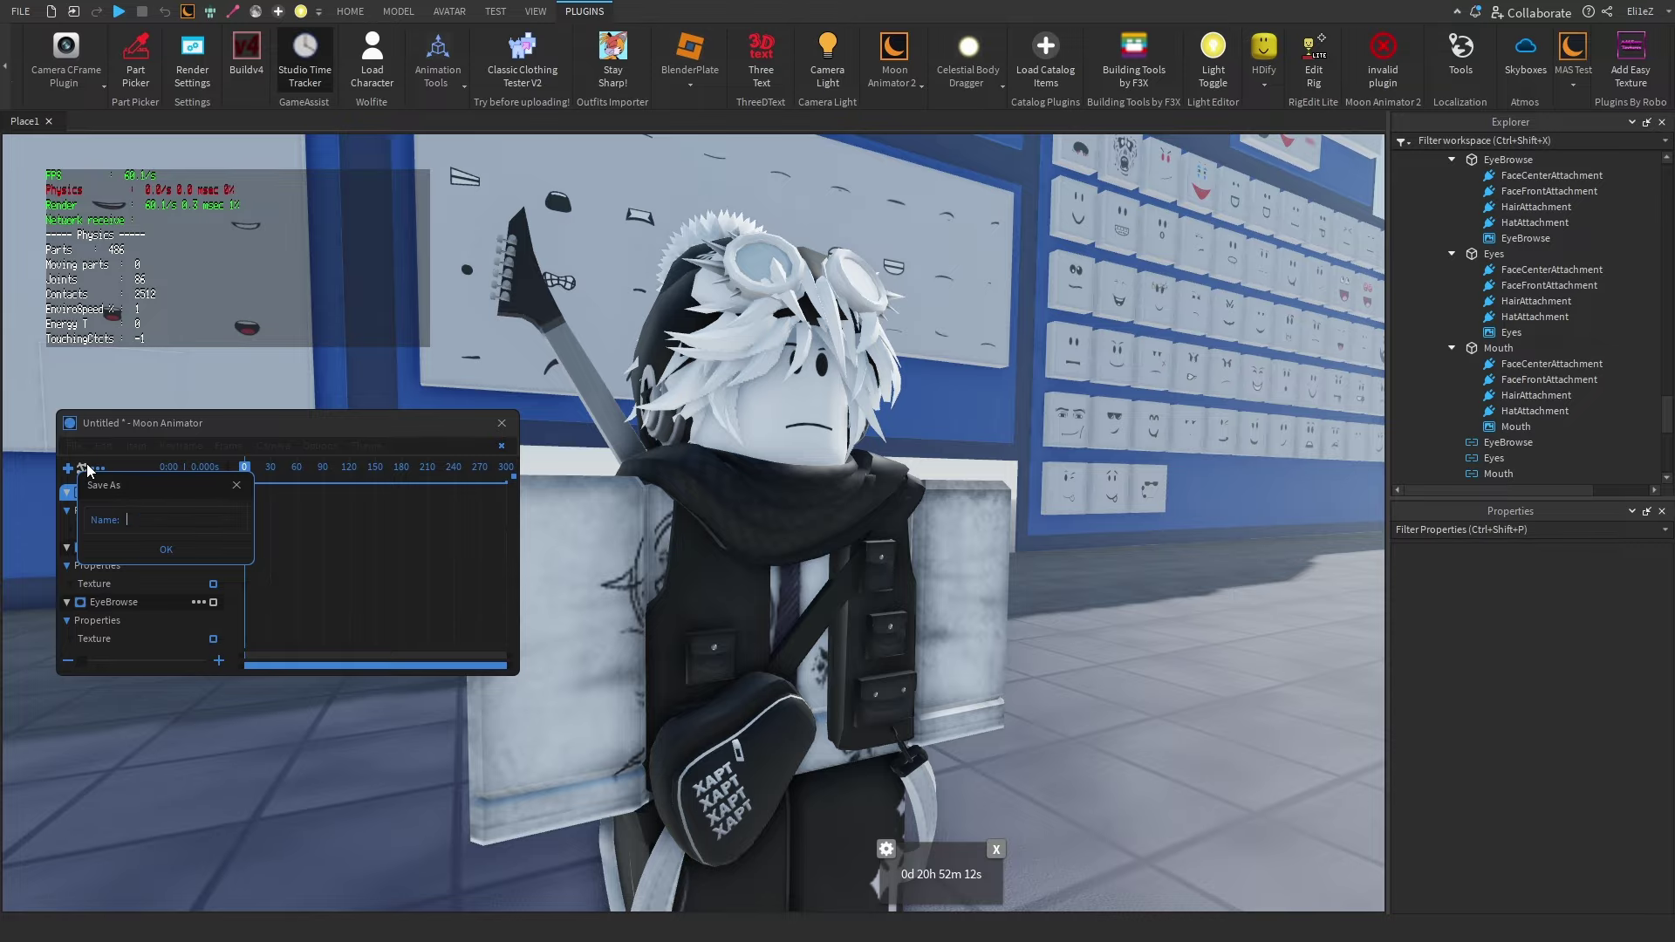
pyautogui.write('YEs')
pyautogui.press('Return')
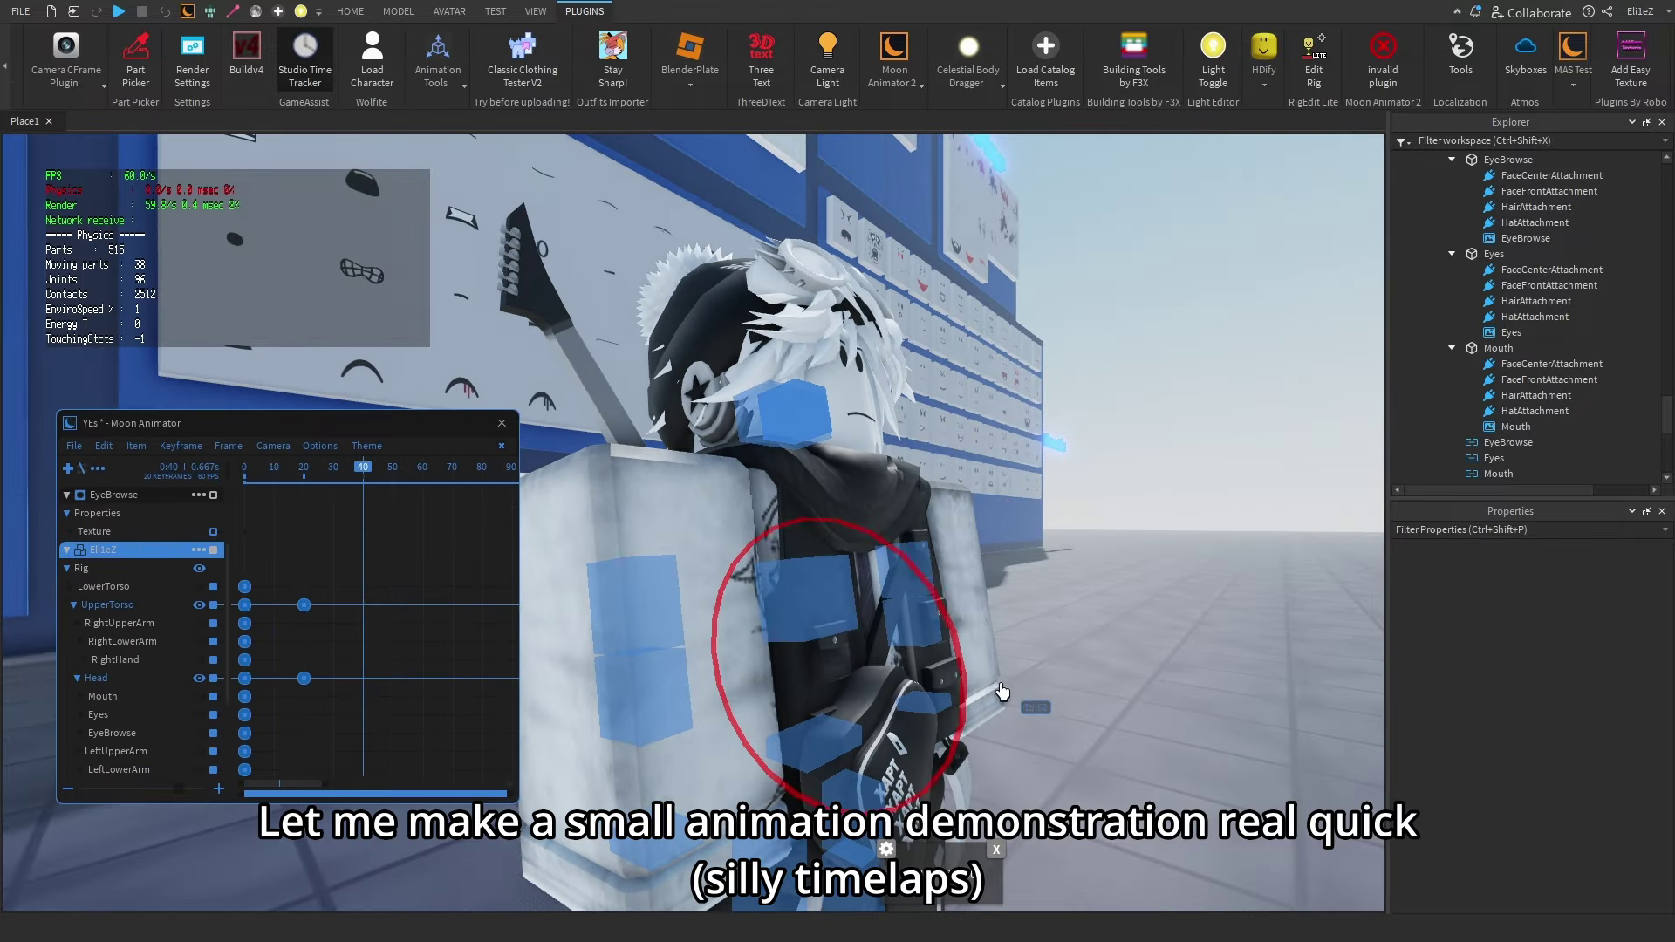
# - Delete the UpperTorso and Head keyframes after frame 0 and go to frame 10 with the face in close view
pyautogui.click(322, 678)
pyautogui.scroll(2, 273, 711)
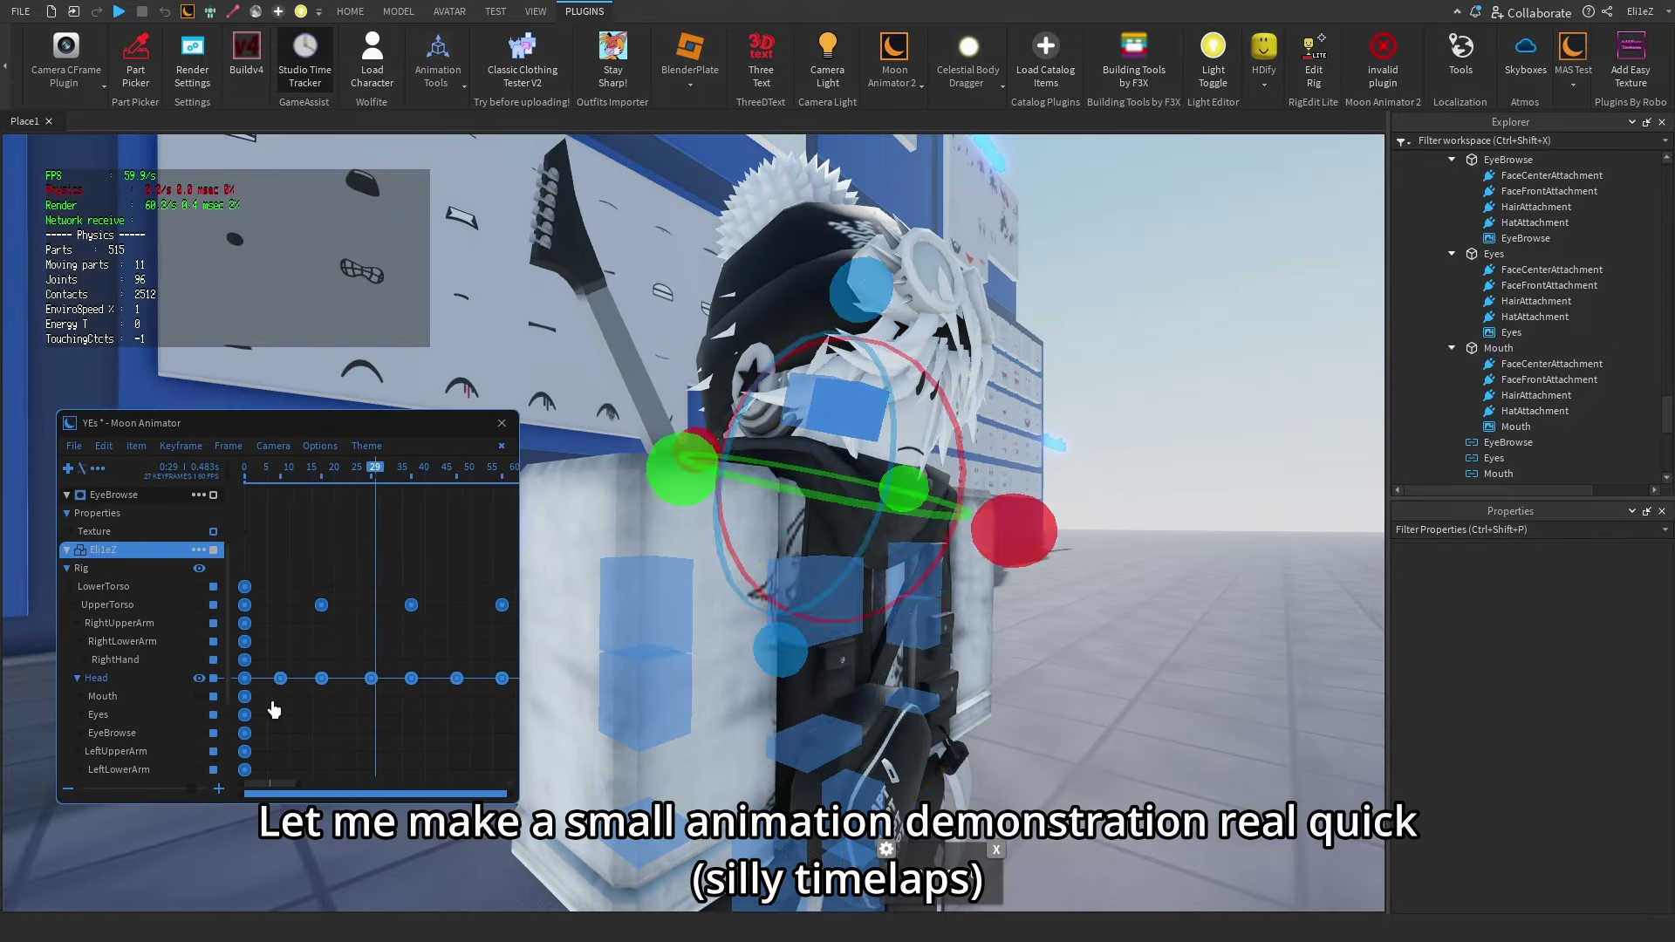
pyautogui.press('Delete')
pyautogui.click(424, 469)
pyautogui.moveTo(305, 470); pyautogui.dragTo(252, 474)
pyautogui.moveTo(381, 678); pyautogui.dragTo(317, 678)
pyautogui.press('Delete')
pyautogui.click(289, 468)
pyautogui.scroll(3, 725, 488)
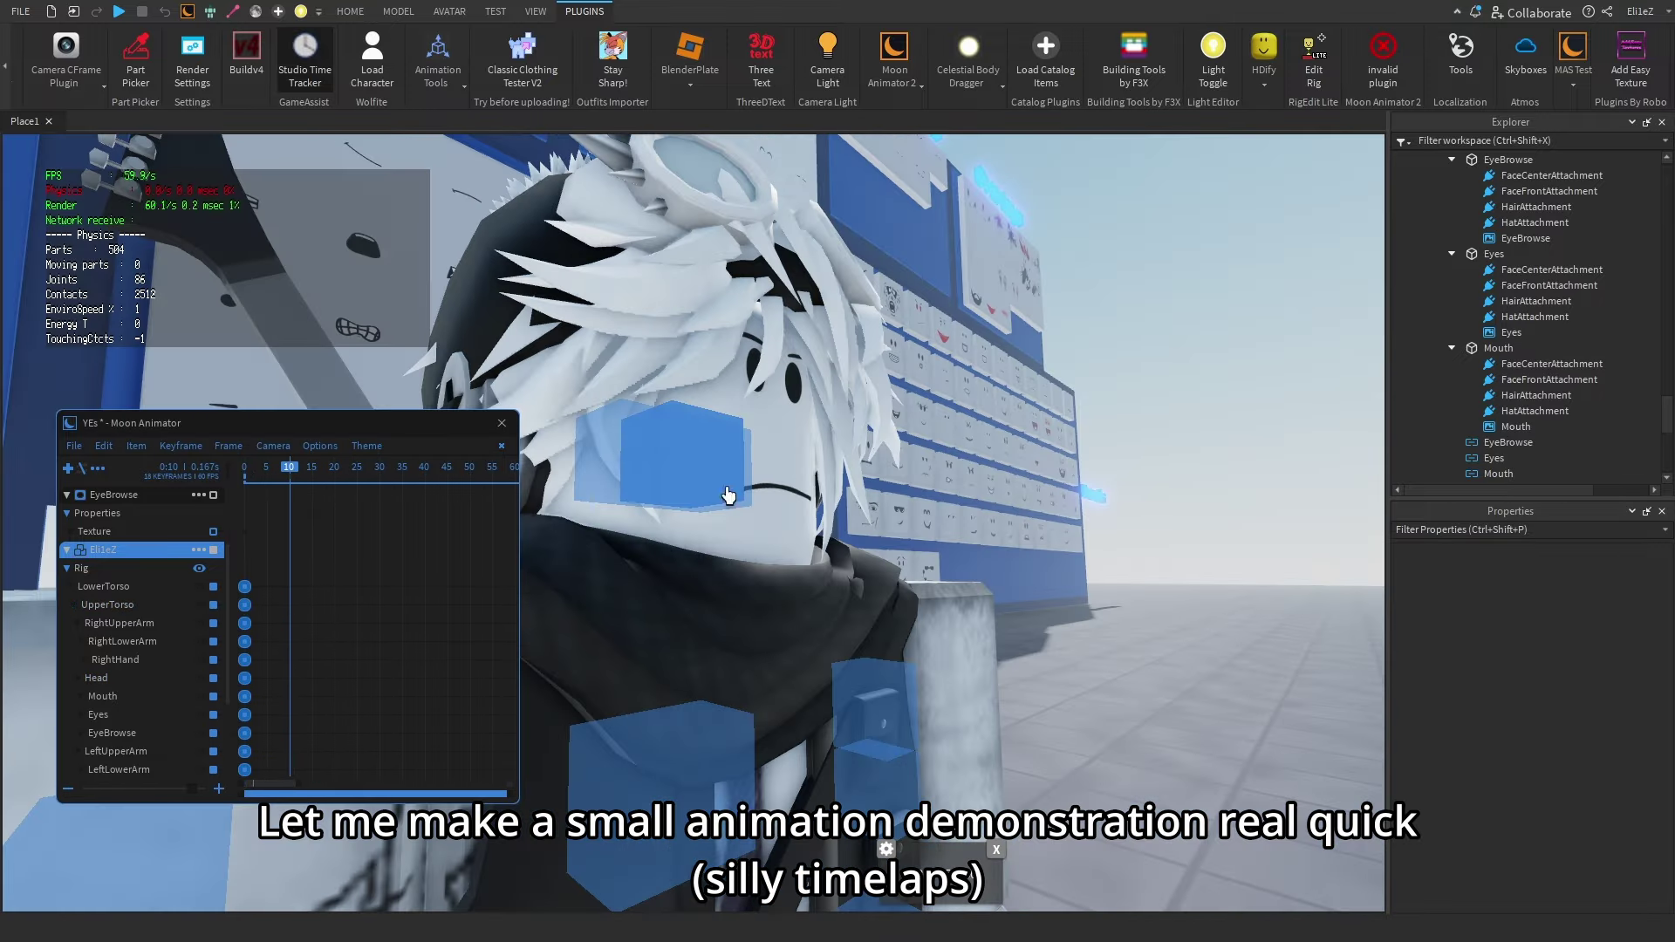
# - Keyframe the Head pose at about frames 16 and 33 and apply easing to the Head keyframes
pyautogui.click(334, 468)
pyautogui.hotkey('ctrl', 'z')
pyautogui.click(437, 467)
pyautogui.press('7')
pyautogui.click(329, 867)
pyautogui.click(393, 468)
pyautogui.press('7')
pyautogui.click(299, 625)
pyautogui.click(358, 893)
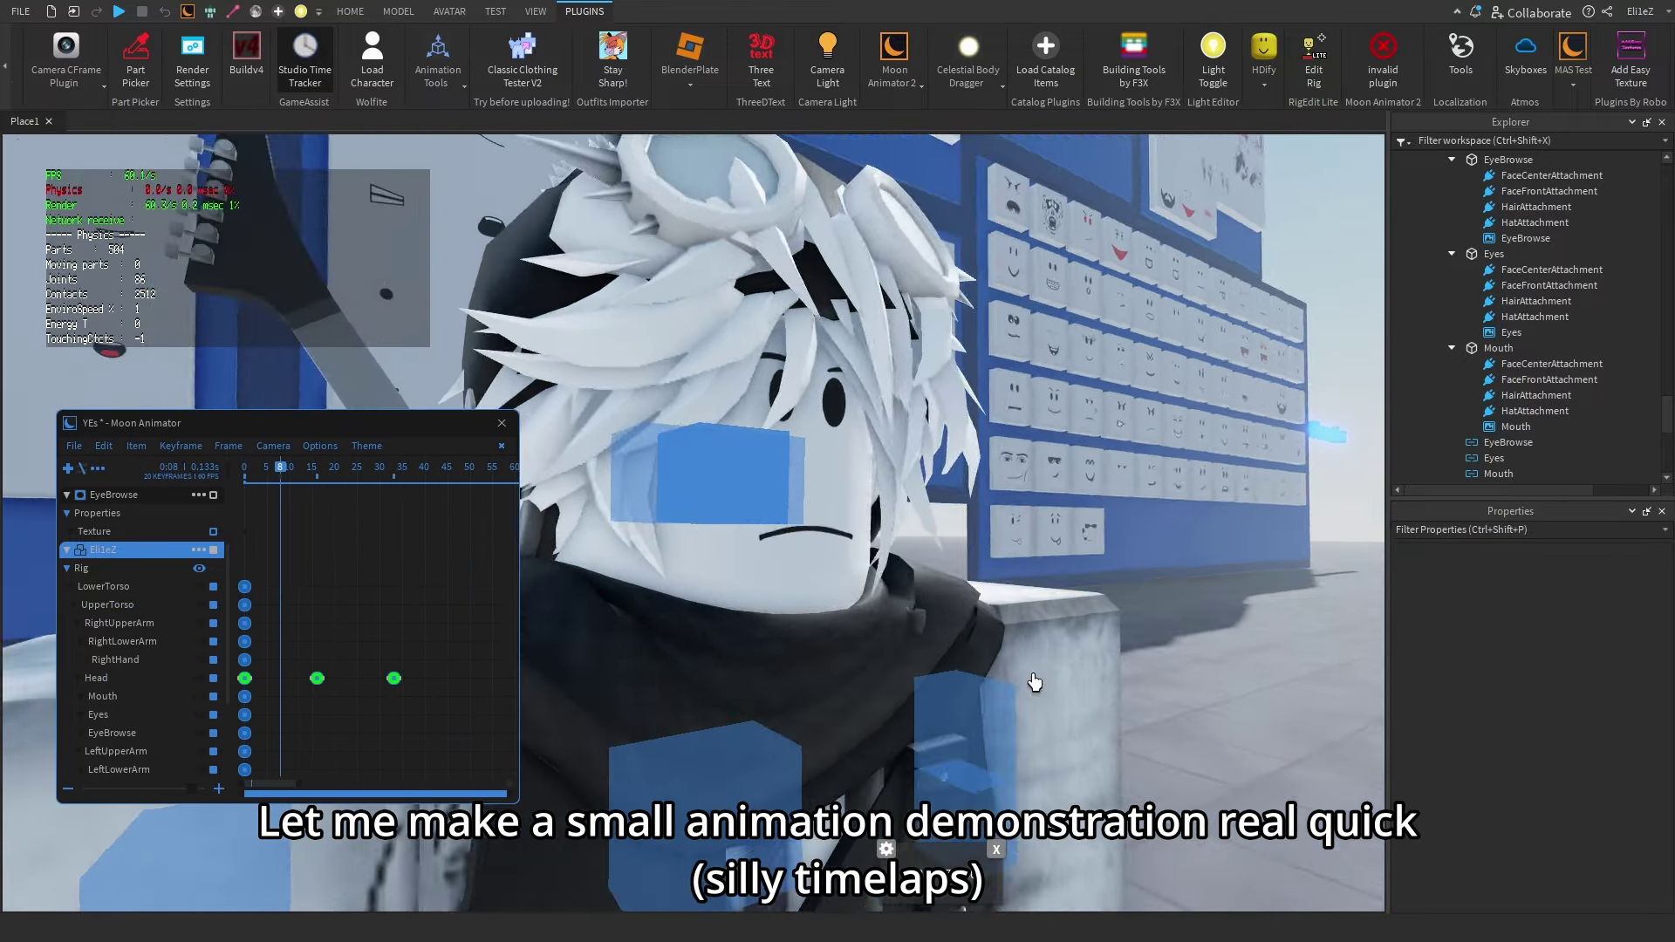
# - Add eased Eyes and EyeBrowse keyframes and move the closing Head and eye keyframes to about frames 27 and 23
pyautogui.moveTo(1035, 684); pyautogui.dragTo(957, 728, button='right')
pyautogui.click(393, 471)
pyautogui.moveTo(236, 705); pyautogui.dragTo(436, 741)
pyautogui.press('7')
pyautogui.click(358, 703)
pyautogui.click(465, 896)
pyautogui.moveTo(393, 678); pyautogui.dragTo(367, 678)
pyautogui.moveTo(393, 724); pyautogui.dragTo(348, 725)
pyautogui.press('space')
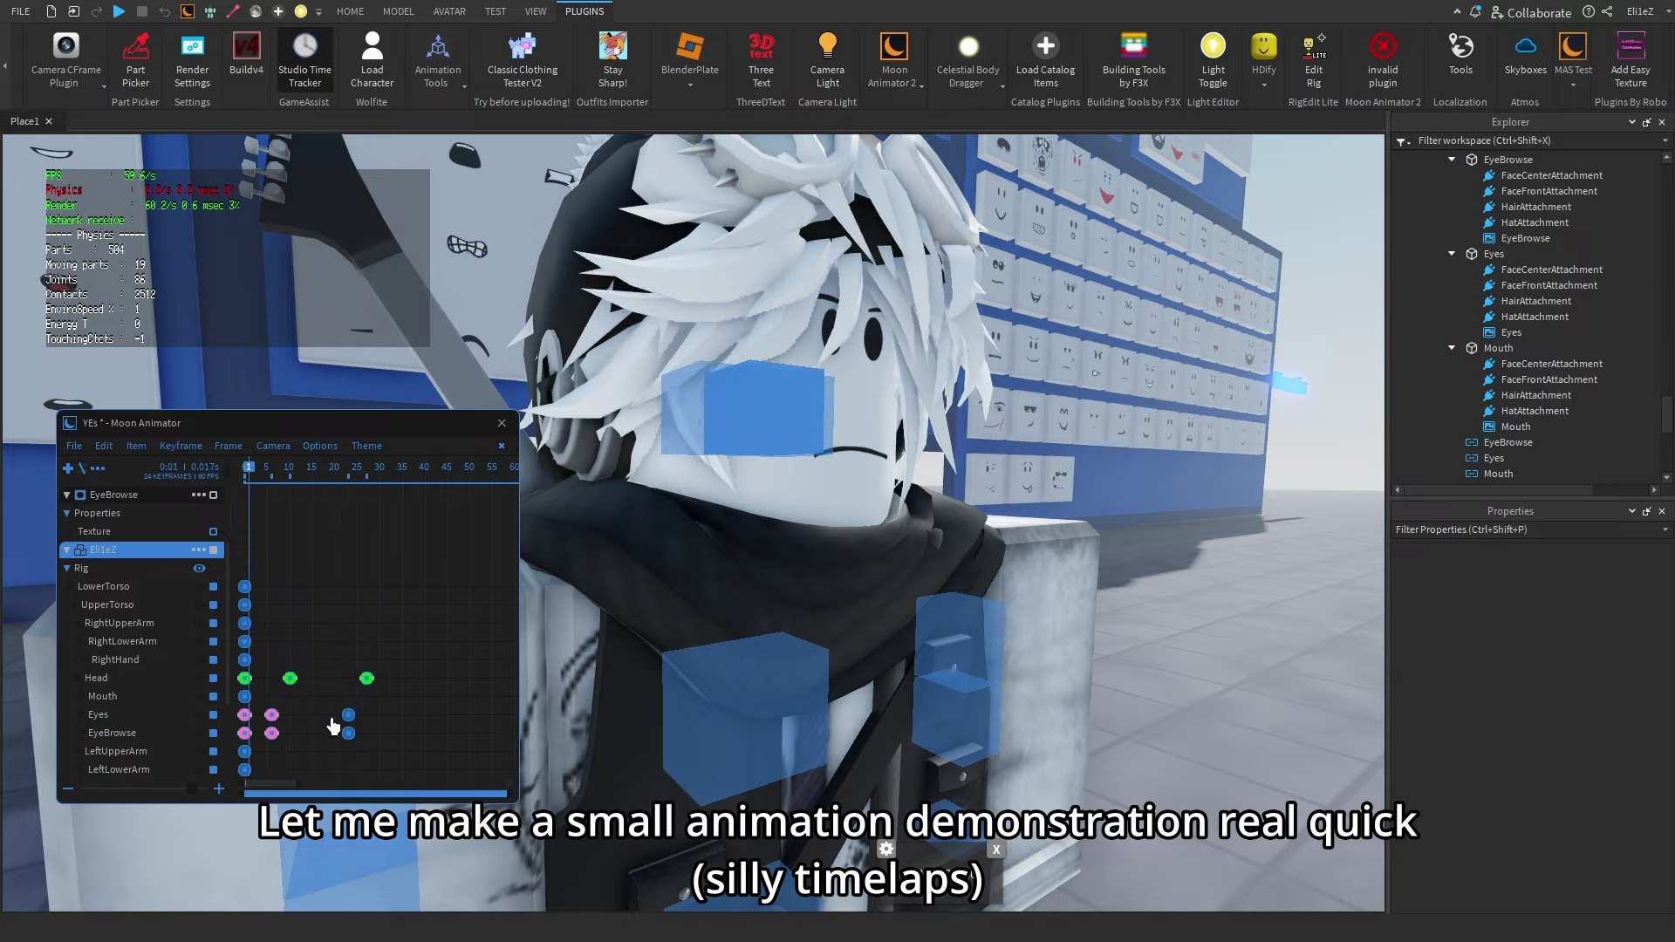
# - Retime the Head keyframes to about frames 15 and 32 and the Eyes keyframes to 9 and 24, and save the animation
pyautogui.moveTo(288, 678); pyautogui.dragTo(314, 678)
pyautogui.moveTo(349, 724); pyautogui.dragTo(371, 724)
pyautogui.click(416, 467)
pyautogui.click(277, 684)
pyautogui.press('space')
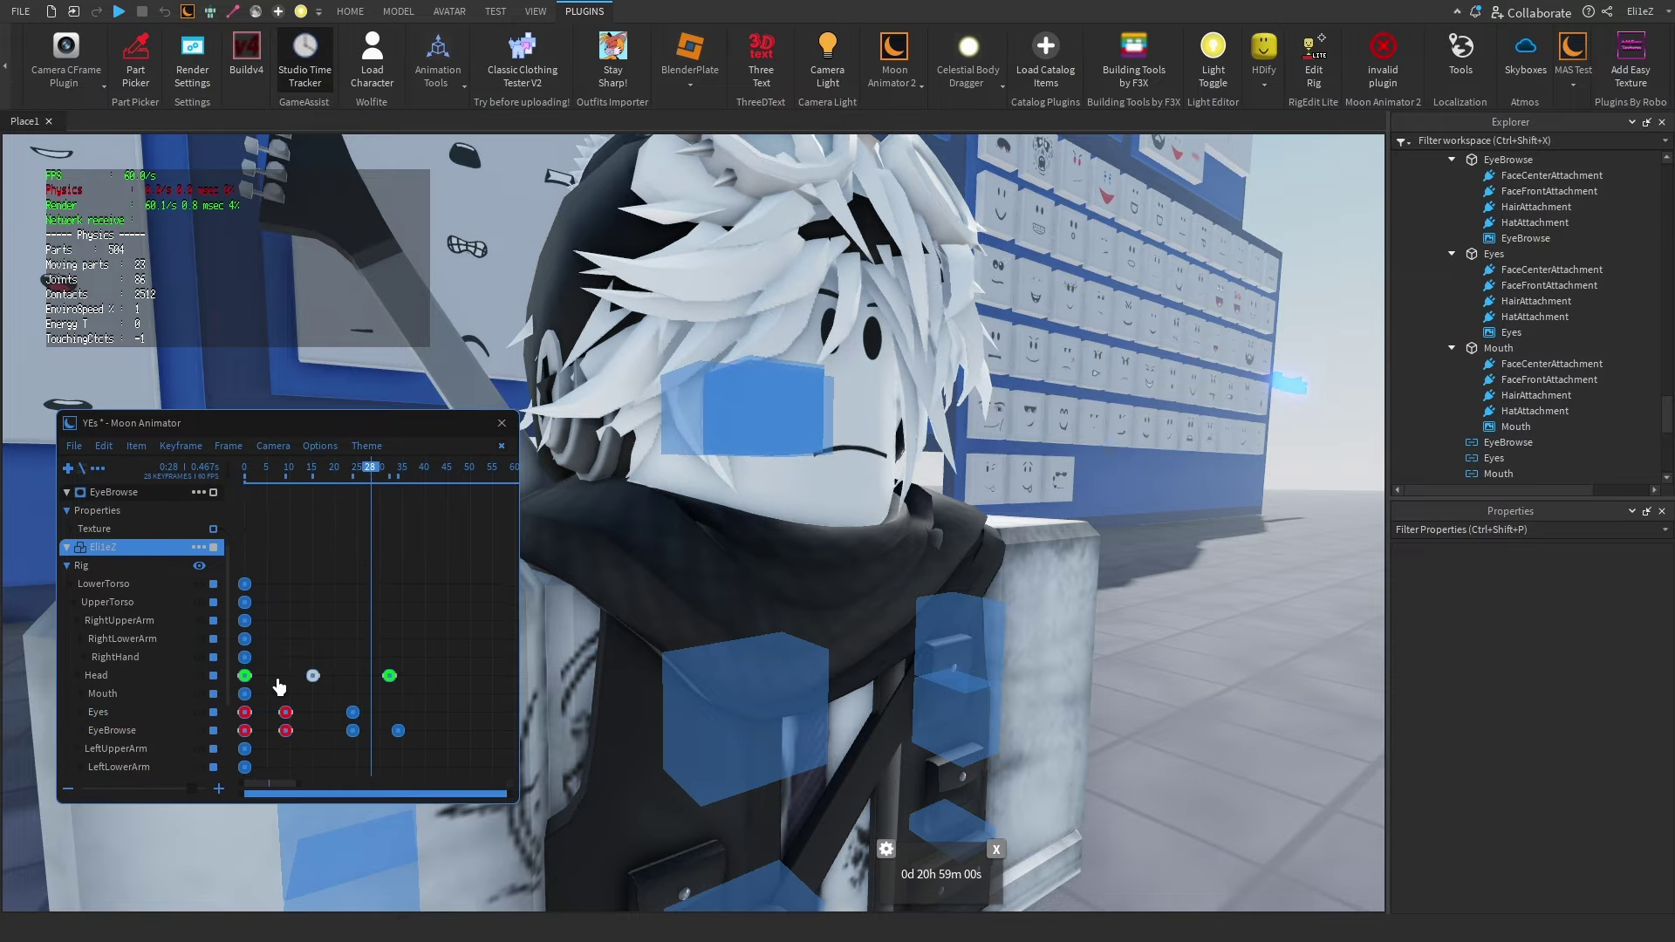
pyautogui.hotkey('ctrl', 's')
# - Keyframe the Mouth part's movement at about frames 8, 15 and 28
pyautogui.moveTo(786, 392); pyautogui.dragTo(750, 428, button='right')
pyautogui.click(285, 467)
pyautogui.click(102, 694)
pyautogui.moveTo(749, 428); pyautogui.dragTo(757, 429)
pyautogui.click(371, 468)
pyautogui.click(280, 467)
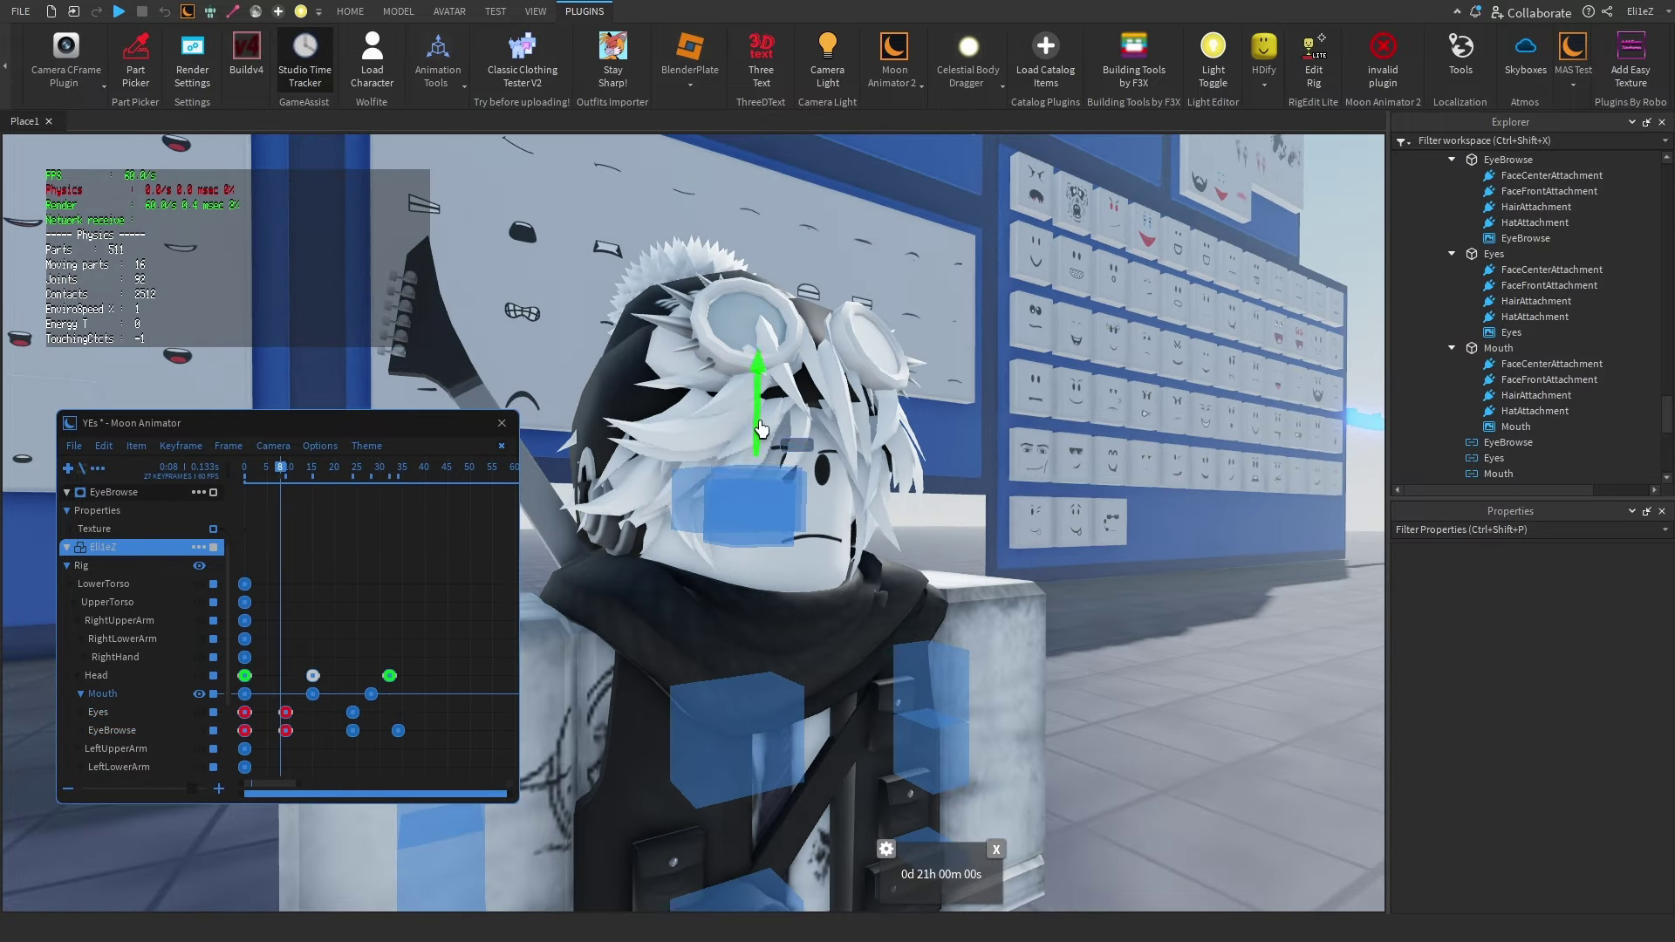
# - Replace the Mouth keyframe at frame 28 with ones at about frames 24 and 32, and save the animation
pyautogui.moveTo(377, 702); pyautogui.dragTo(358, 694)
pyautogui.press('Delete')
pyautogui.click(335, 468)
pyautogui.moveTo(785, 393); pyautogui.dragTo(872, 410, button='right')
pyautogui.moveTo(960, 741); pyautogui.dragTo(1088, 778, button='right')
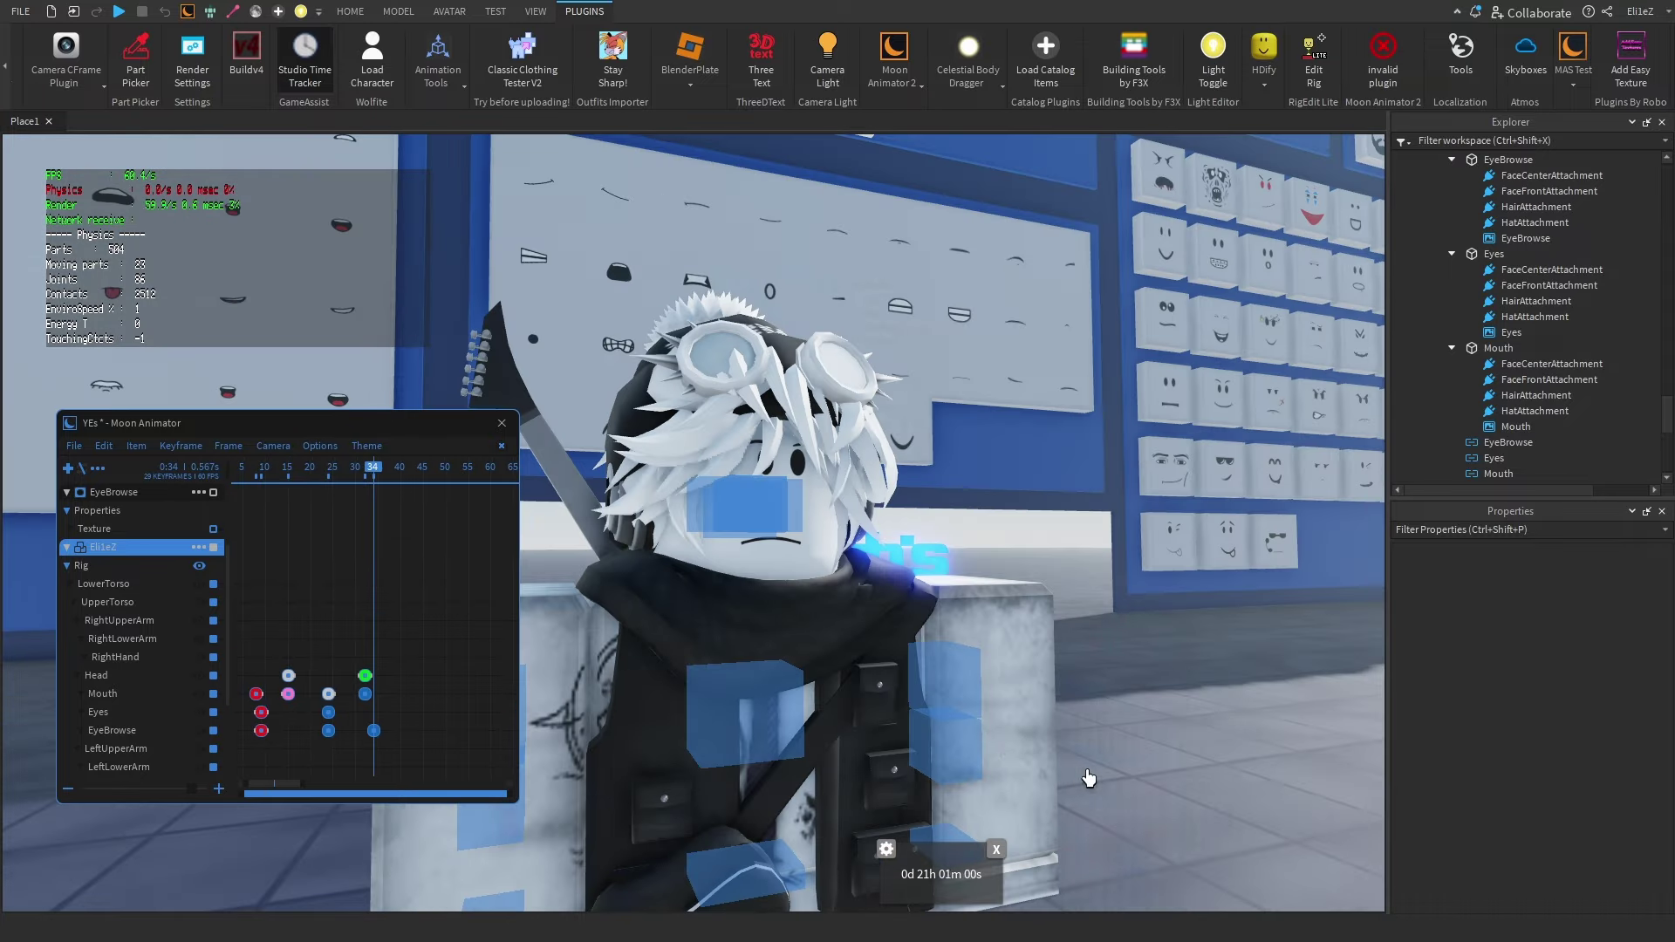
pyautogui.scroll(3, 1088, 777)
pyautogui.hotkey('ctrl', 's')
pyautogui.moveTo(262, 424); pyautogui.dragTo(210, 423)
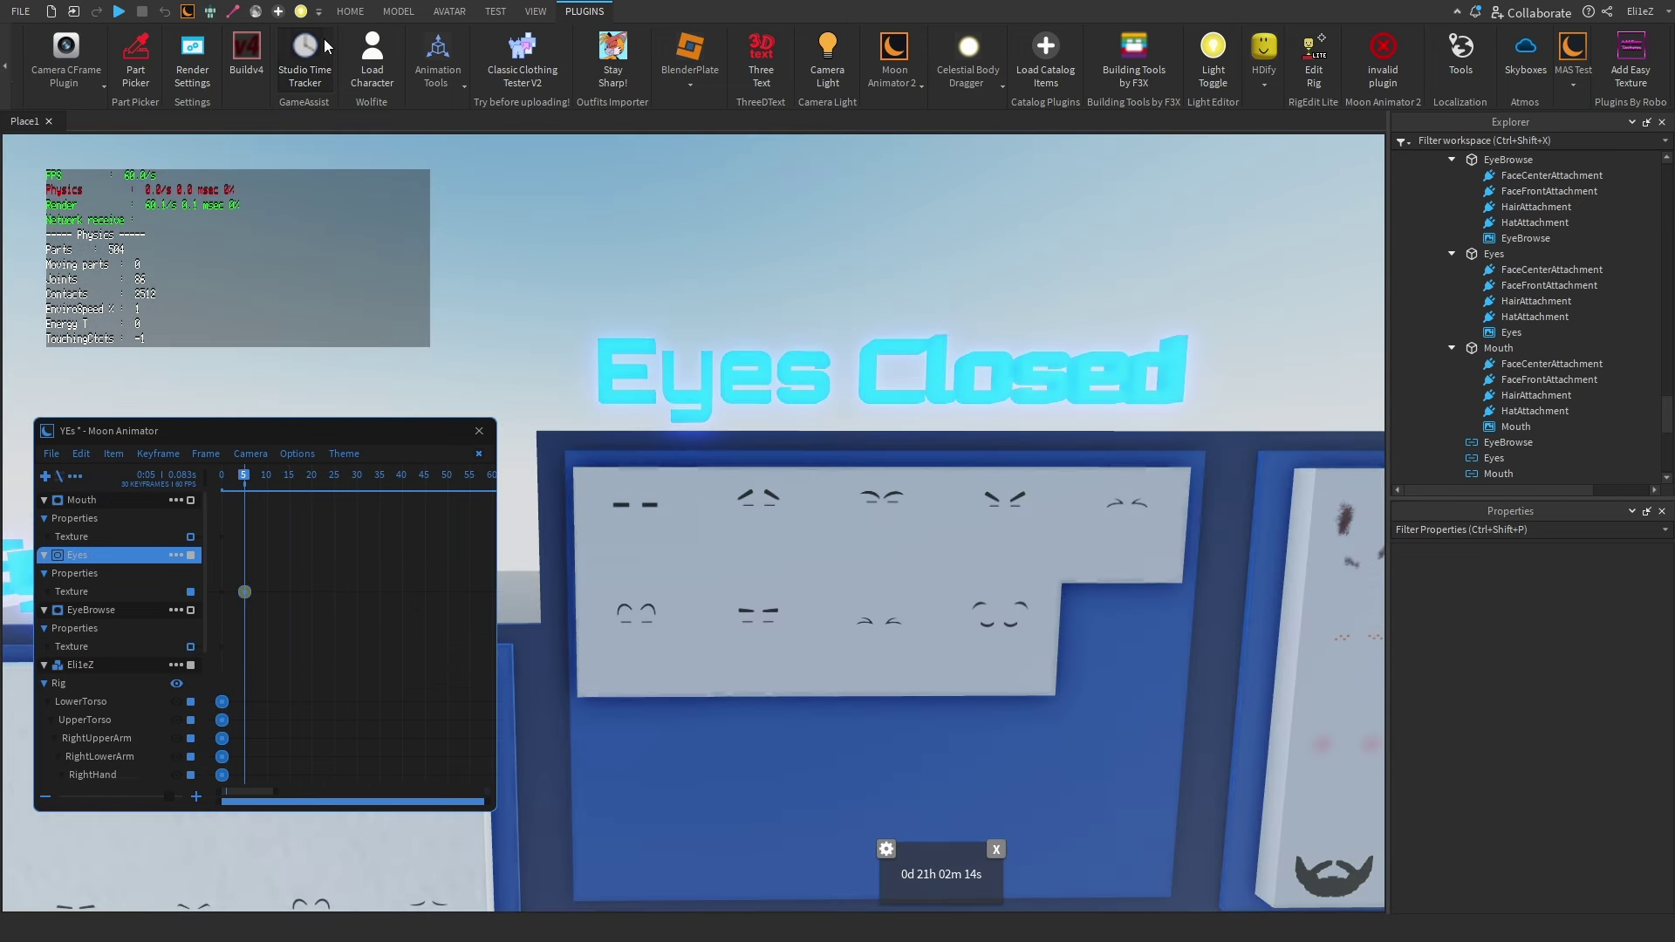
# - Select the straight closed-eyes decal eyes18 on the Eyes Closed board and copy its texture link
pyautogui.click(349, 12)
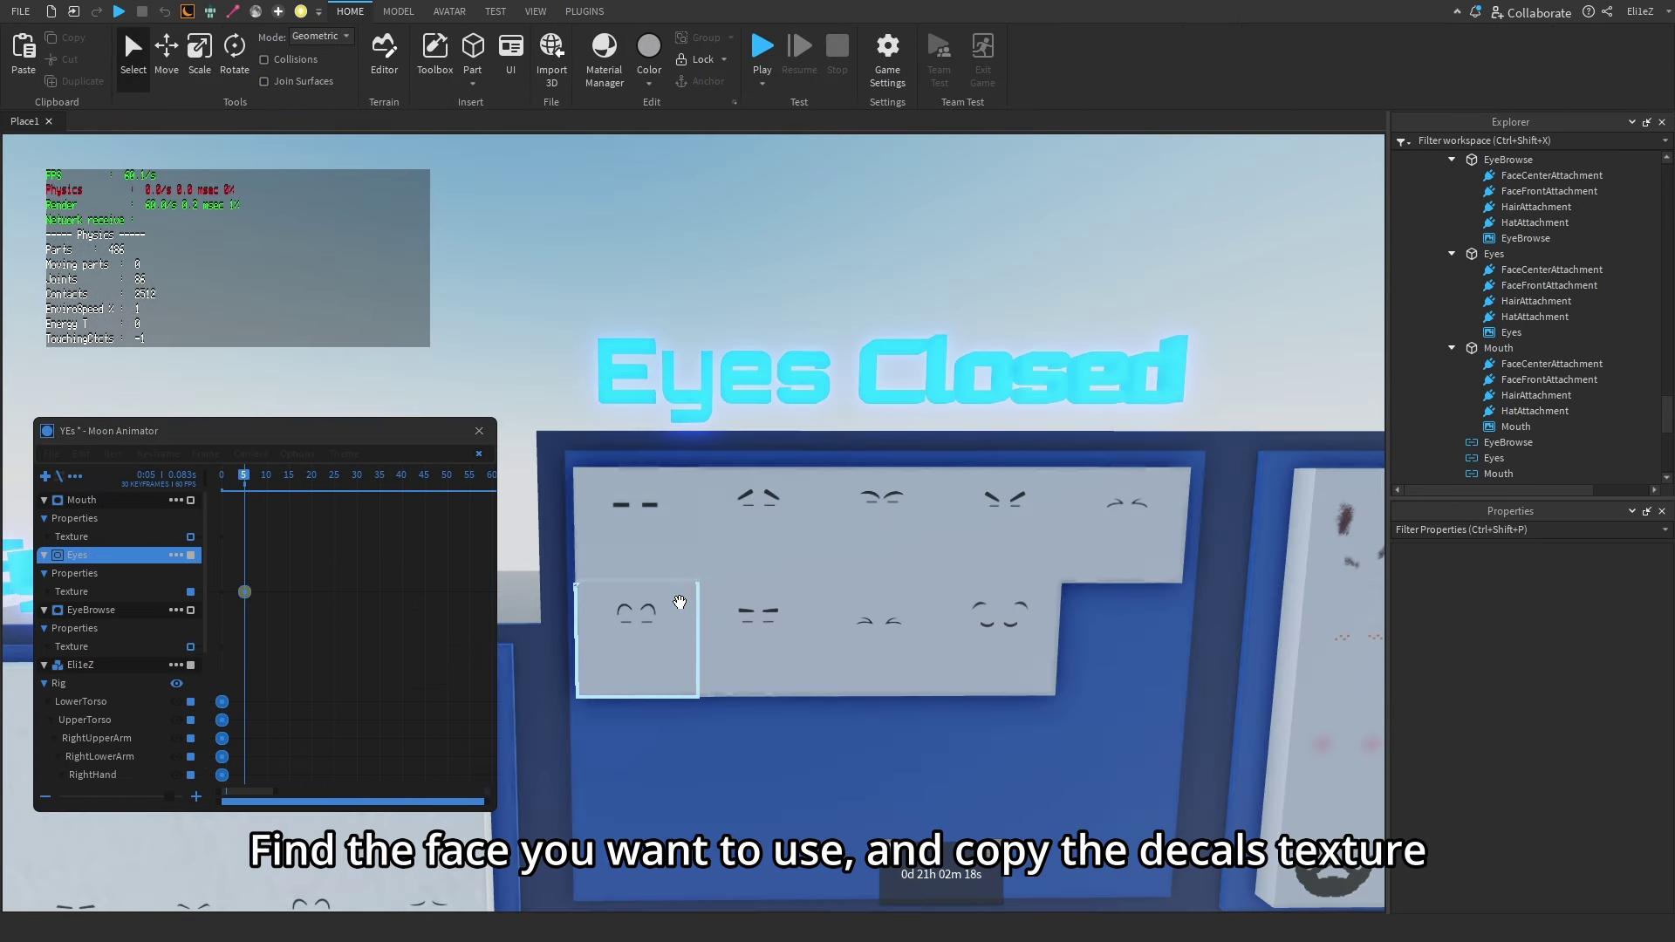
pyautogui.click(625, 544)
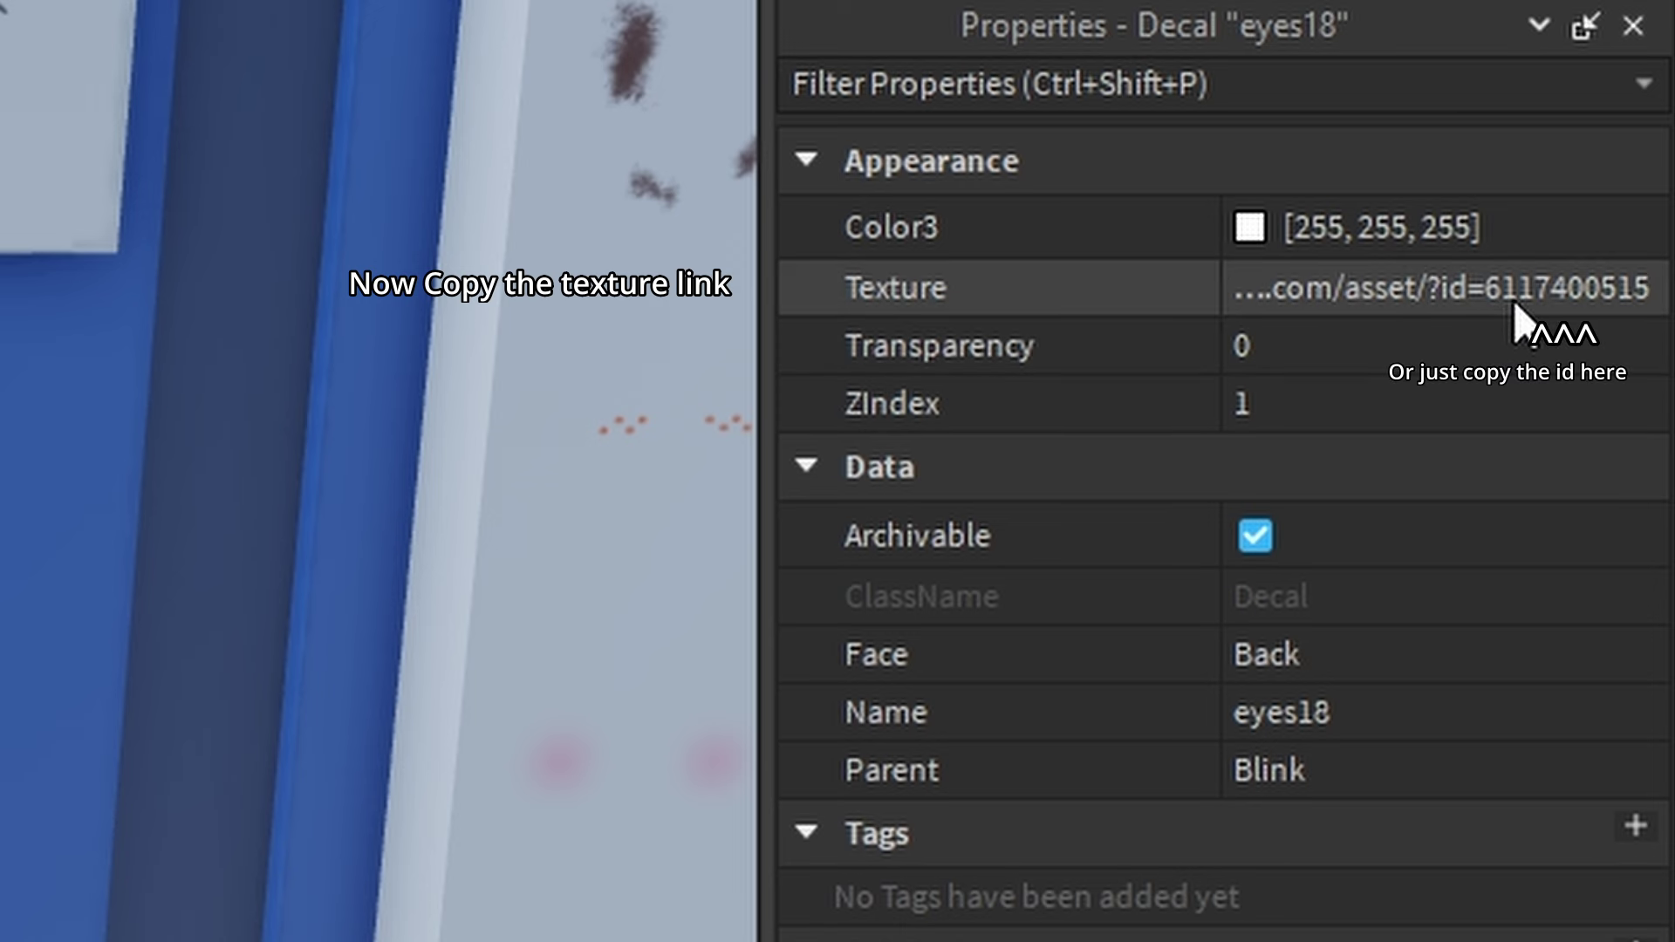
pyautogui.click(1504, 293)
pyautogui.hotkey('ctrl', 'c')
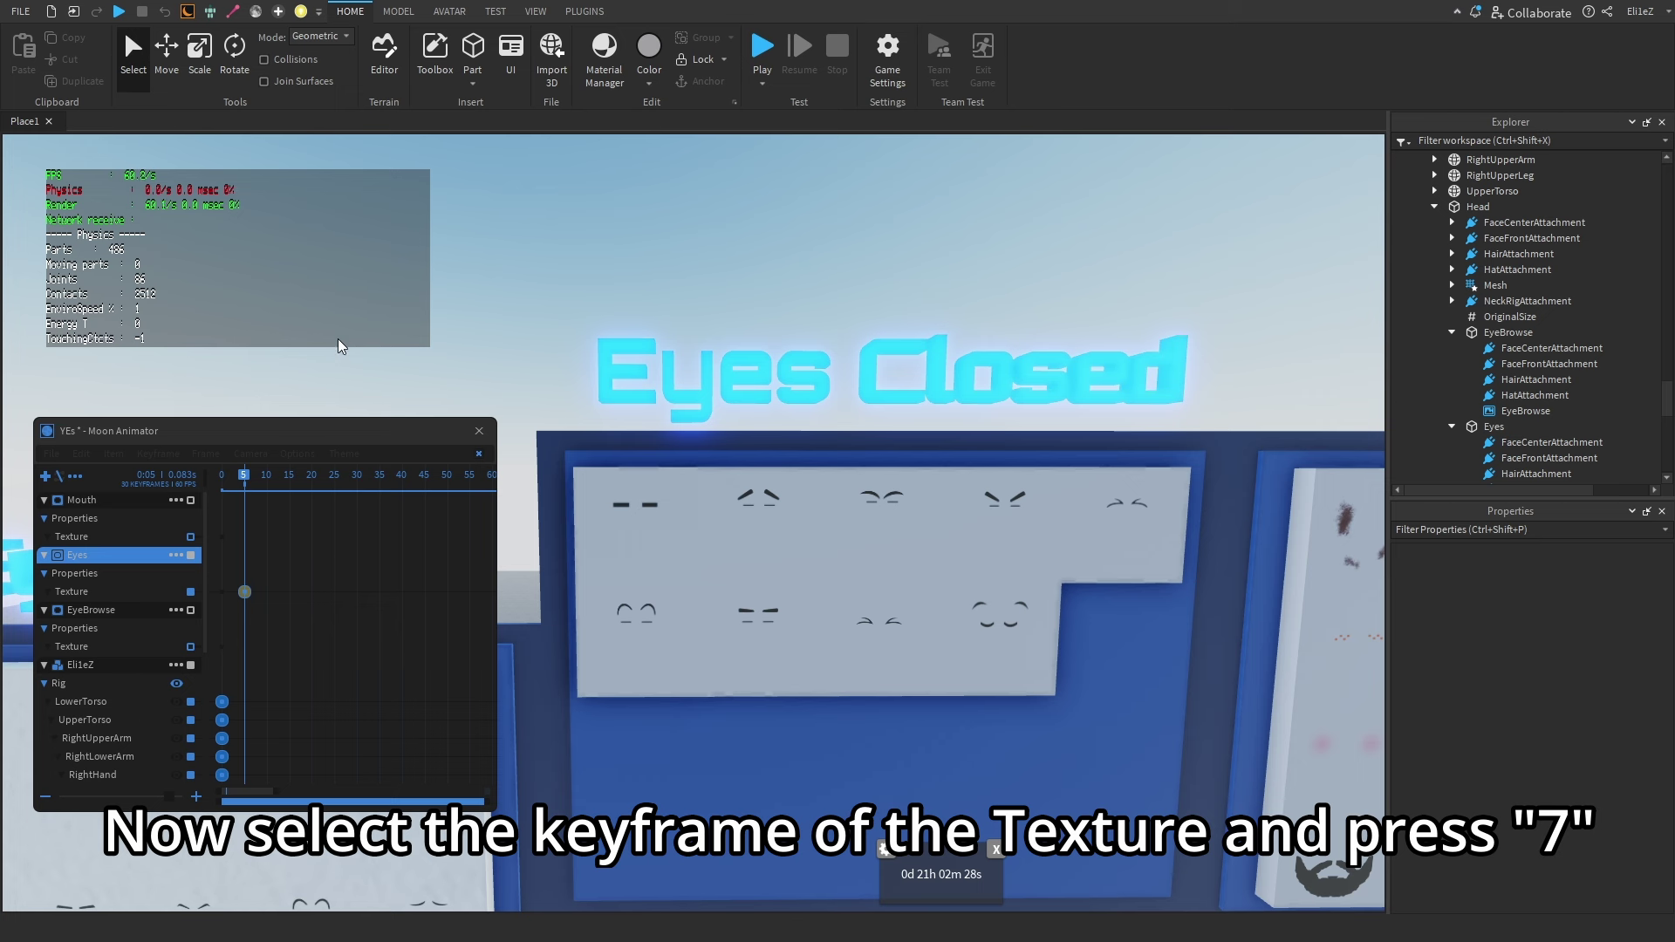
pyautogui.click(245, 593)
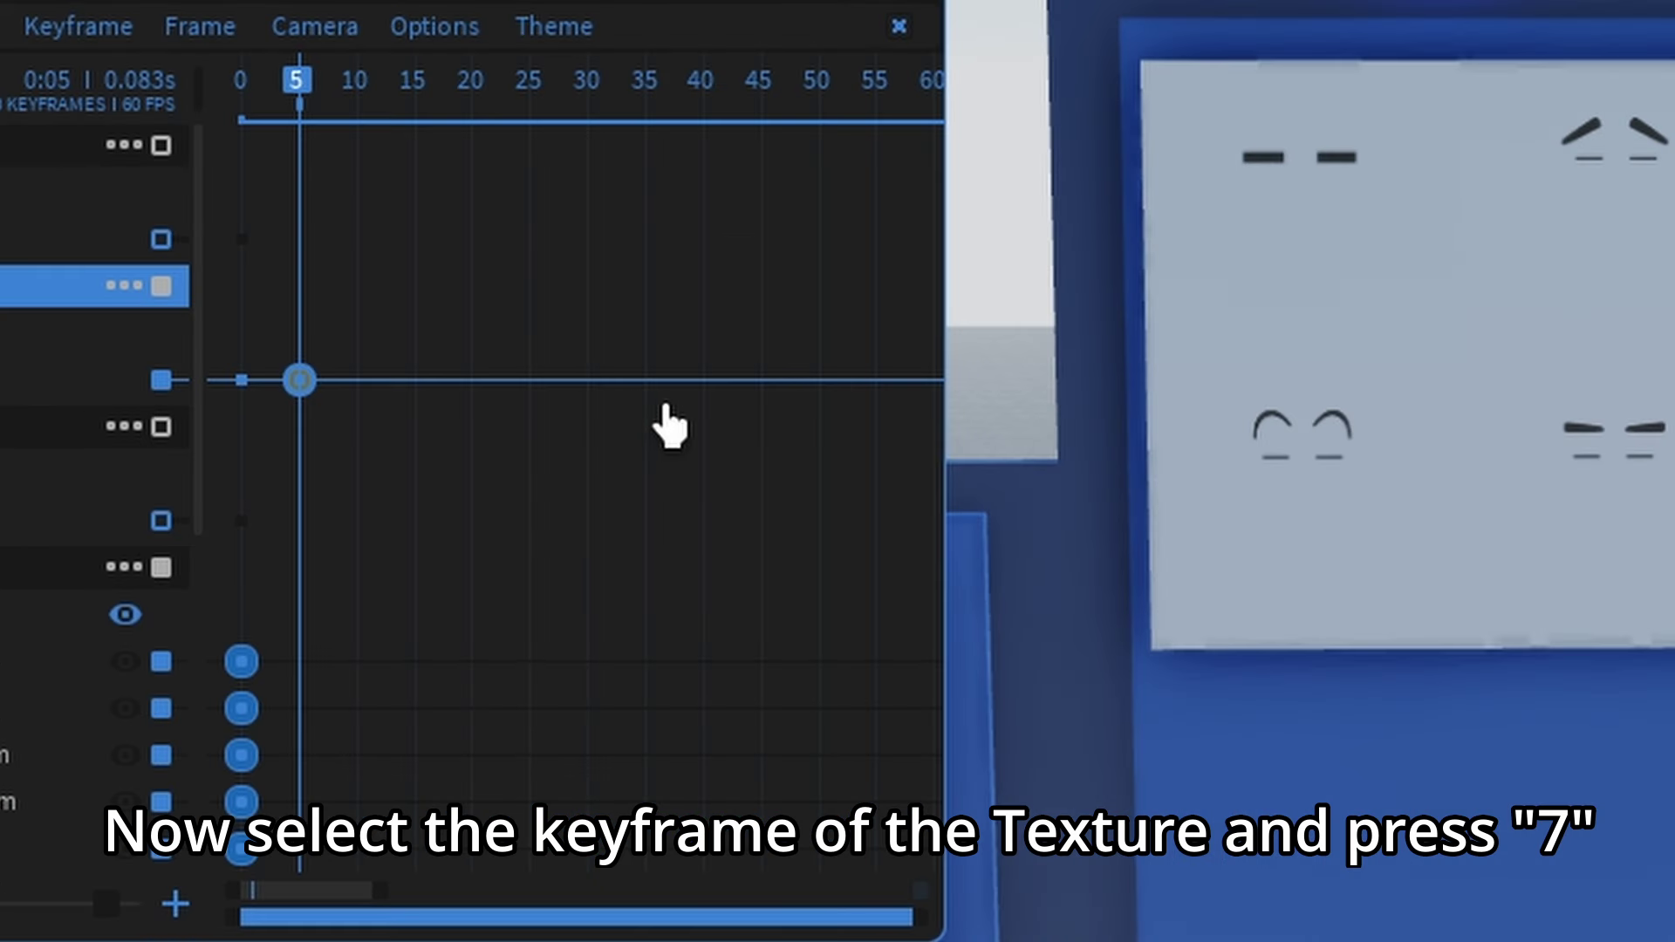
pyautogui.press('7')
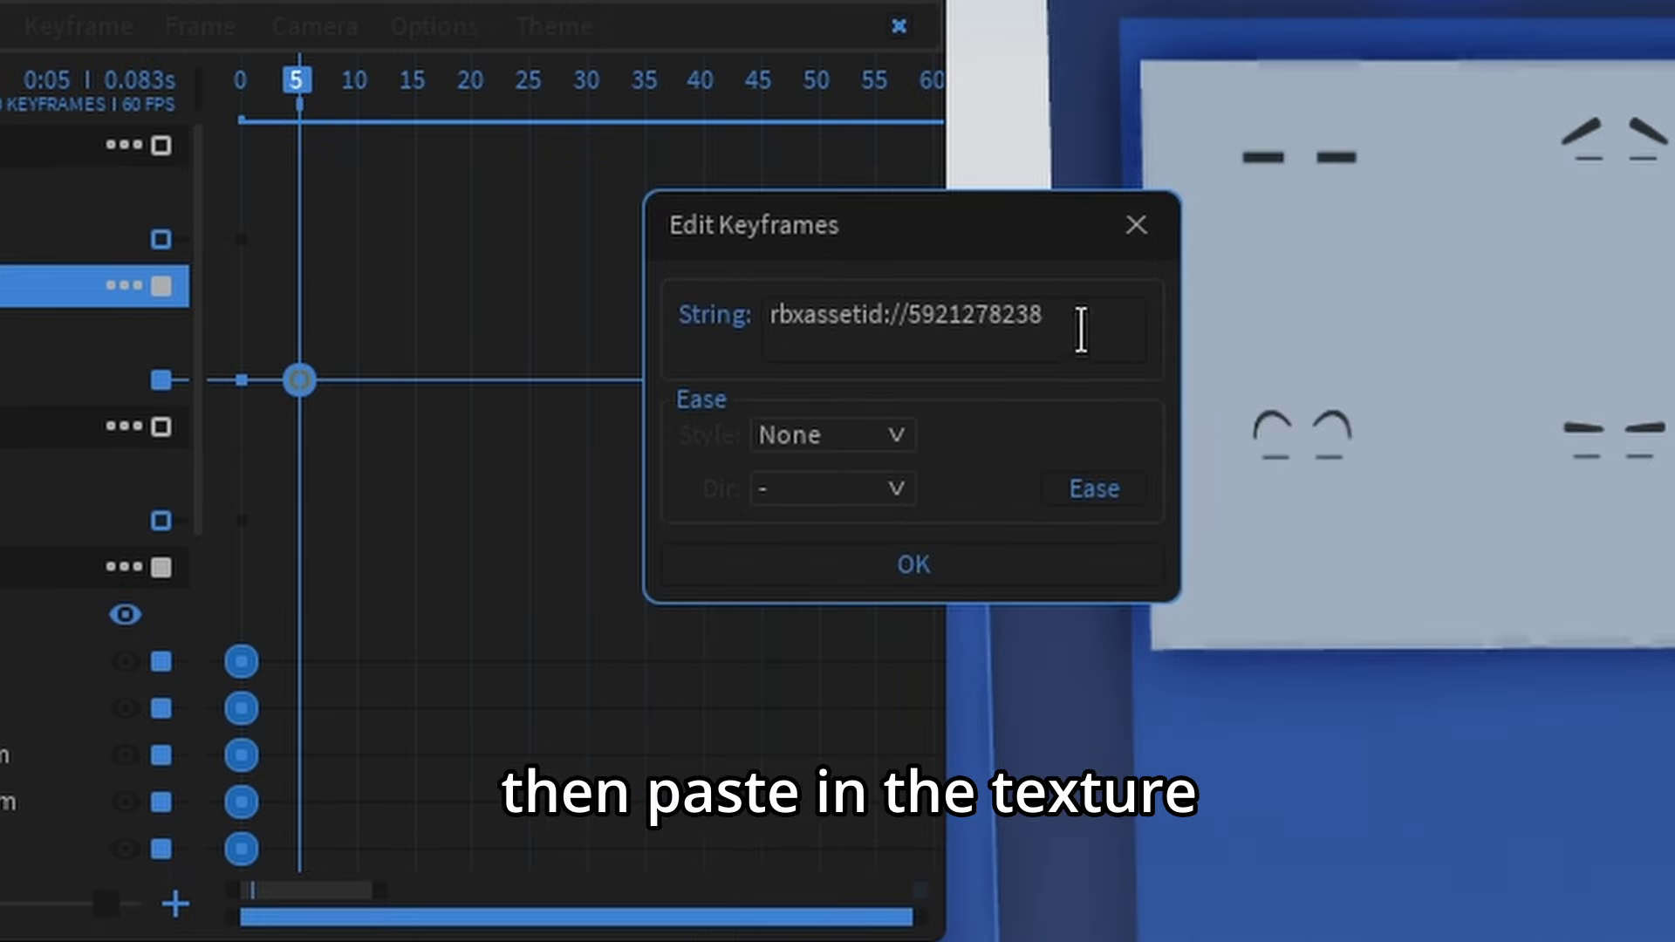
pyautogui.press('BackSpace')
pyautogui.hotkey('ctrl', 'v')
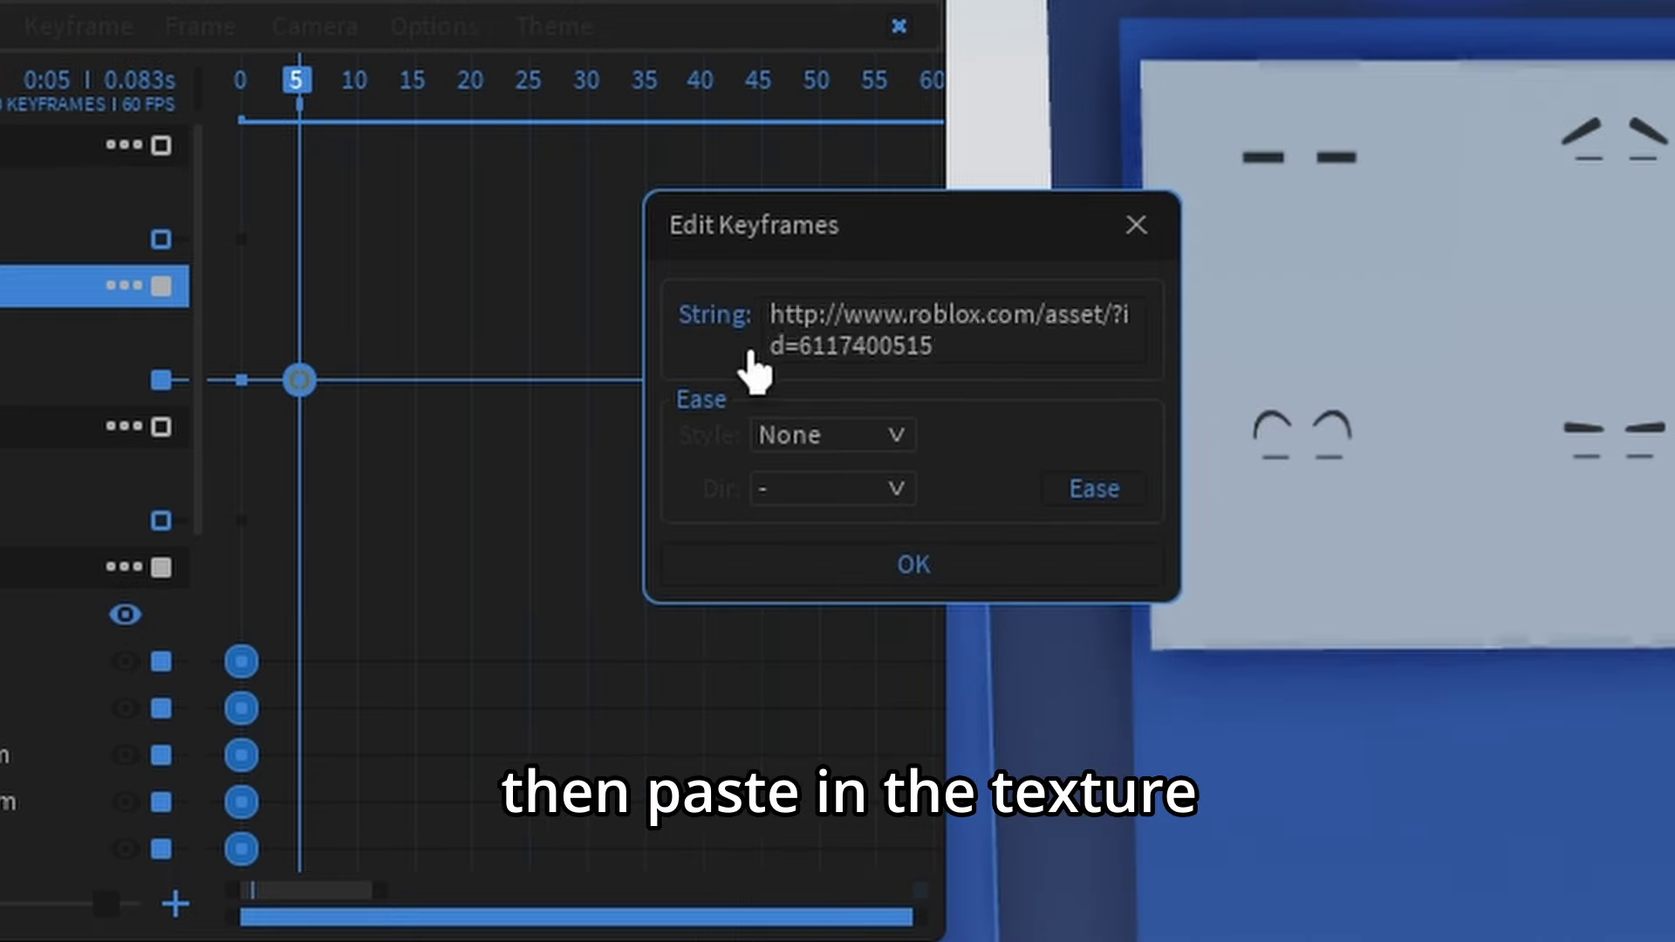
pyautogui.press('Return')
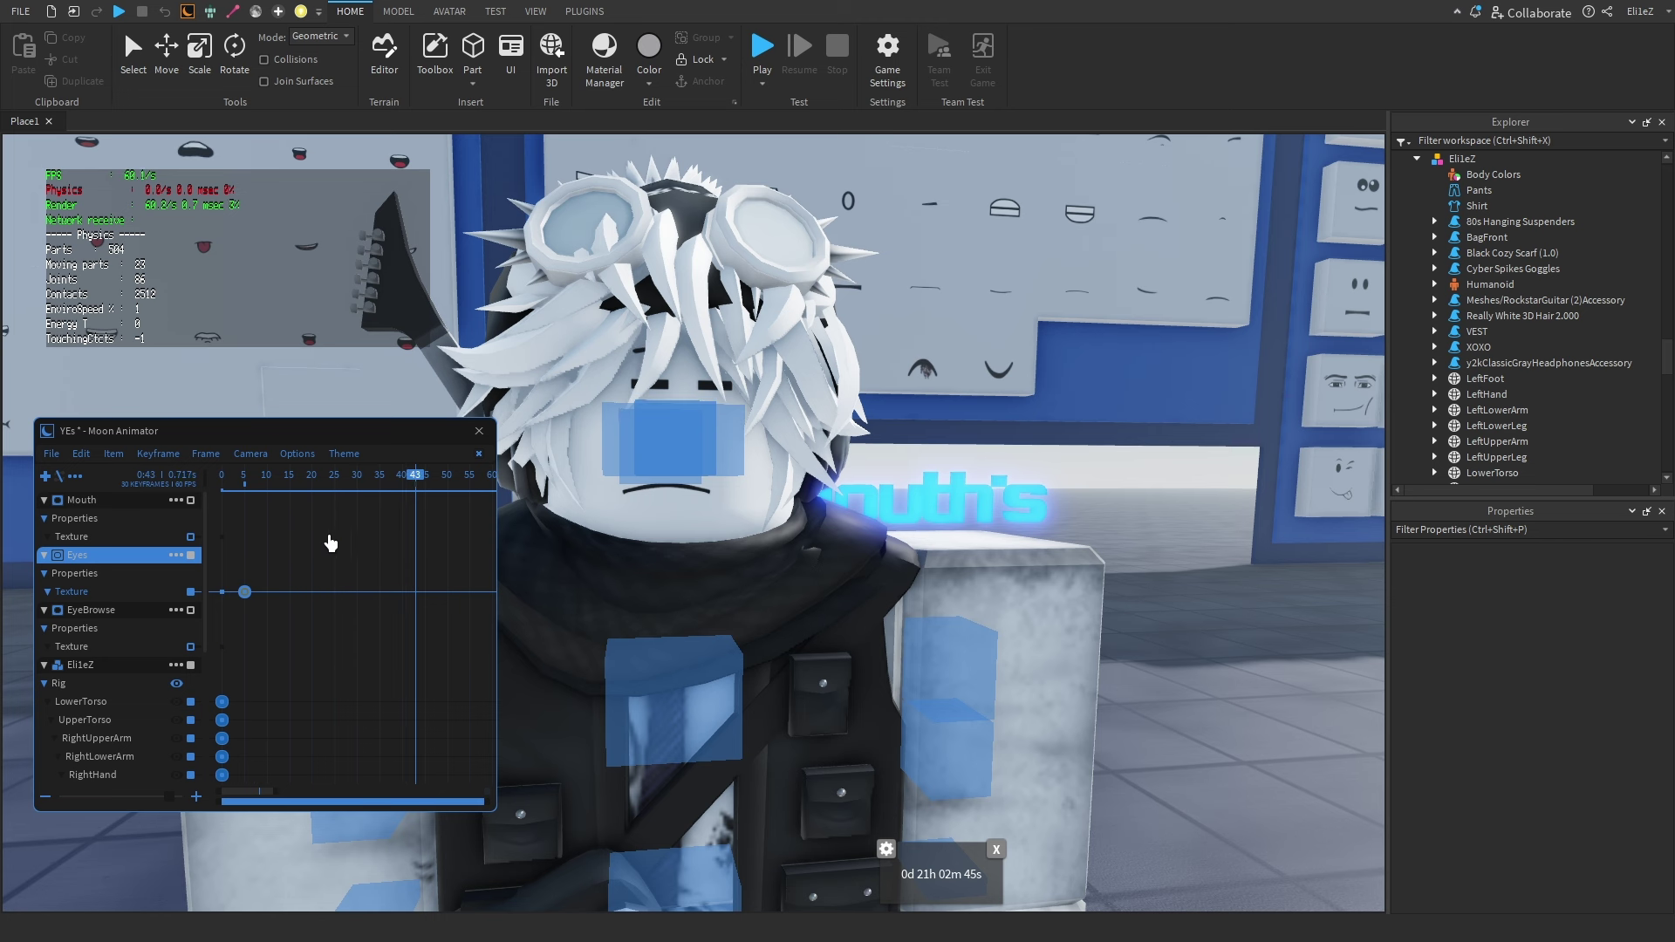
pyautogui.moveTo(222, 478); pyautogui.dragTo(190, 529)
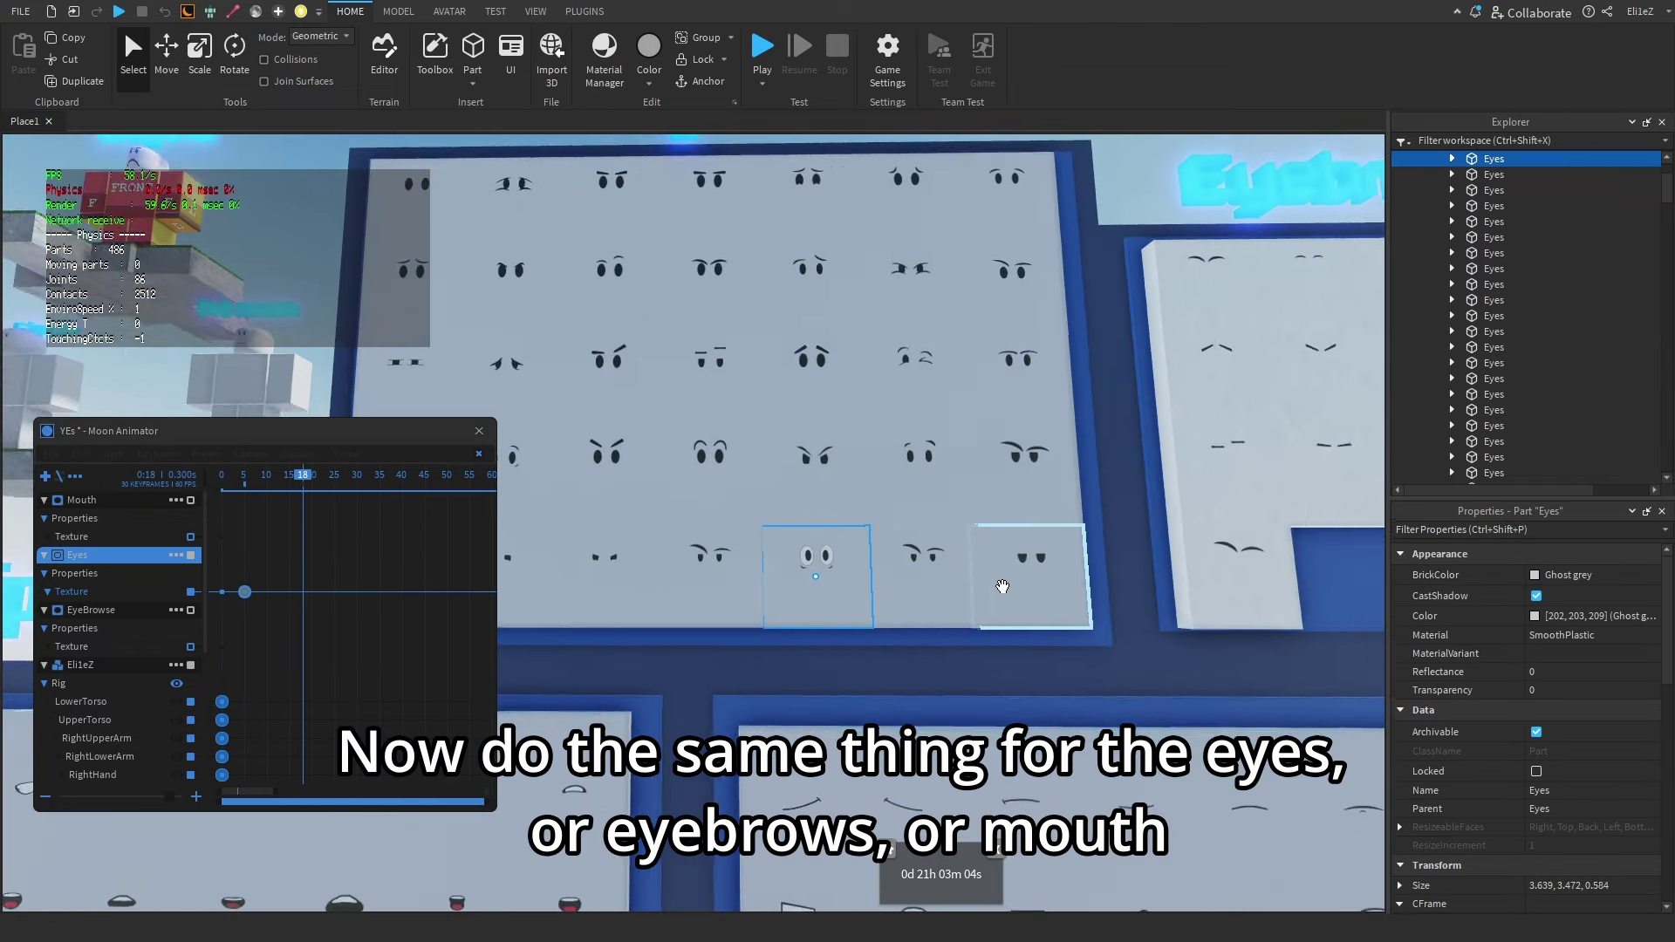
# - Assign the texture of the Tiger Chase Fear Eyes HD decal to the Eyes texture keyframe at frame 18
pyautogui.scroll(2, 933, 587)
pyautogui.click(872, 593)
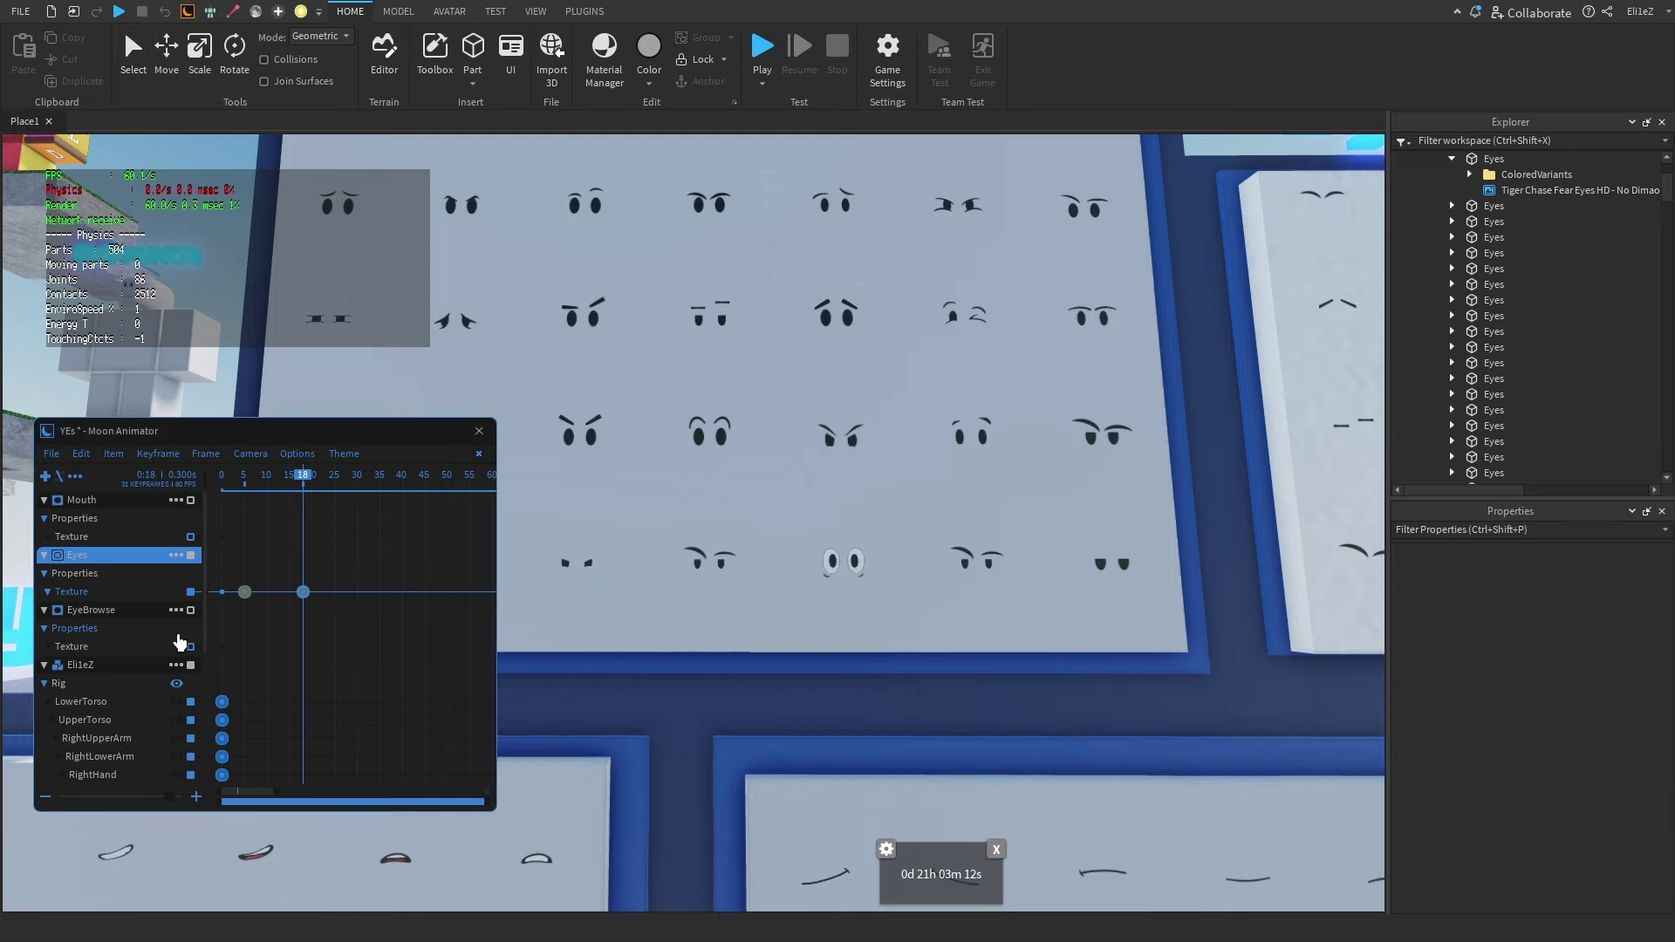
pyautogui.click(176, 643)
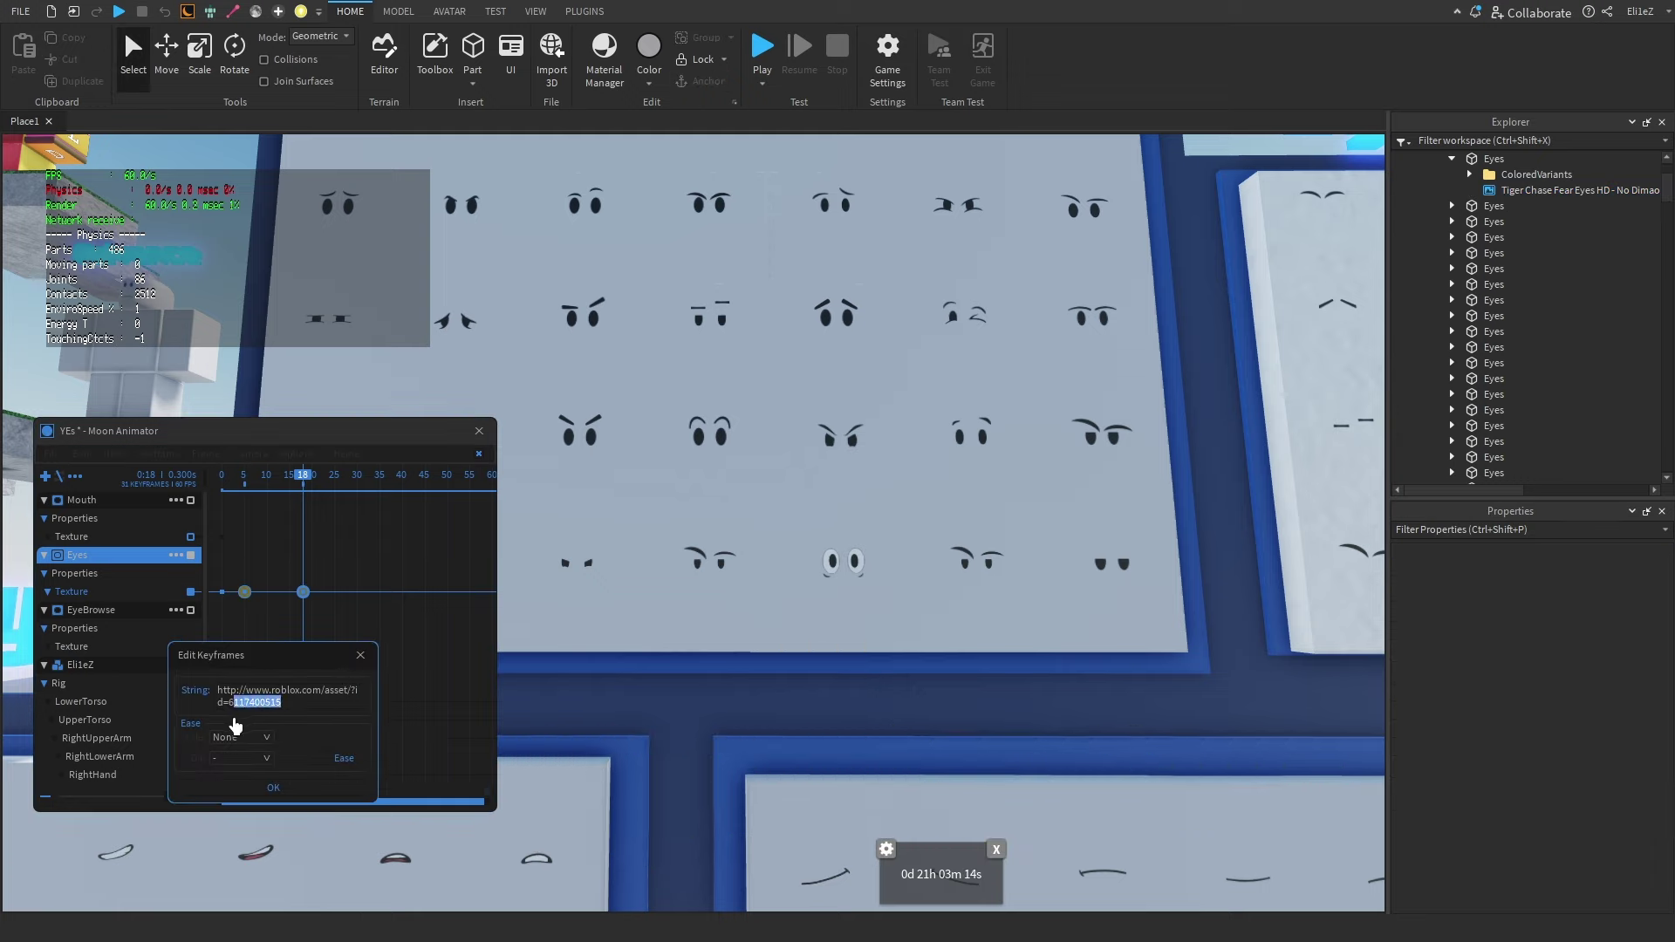
pyautogui.moveTo(232, 720); pyautogui.dragTo(228, 721)
pyautogui.press('BackSpace')
pyautogui.hotkey('ctrl', 'v')
pyautogui.press('Return')
pyautogui.press('7')
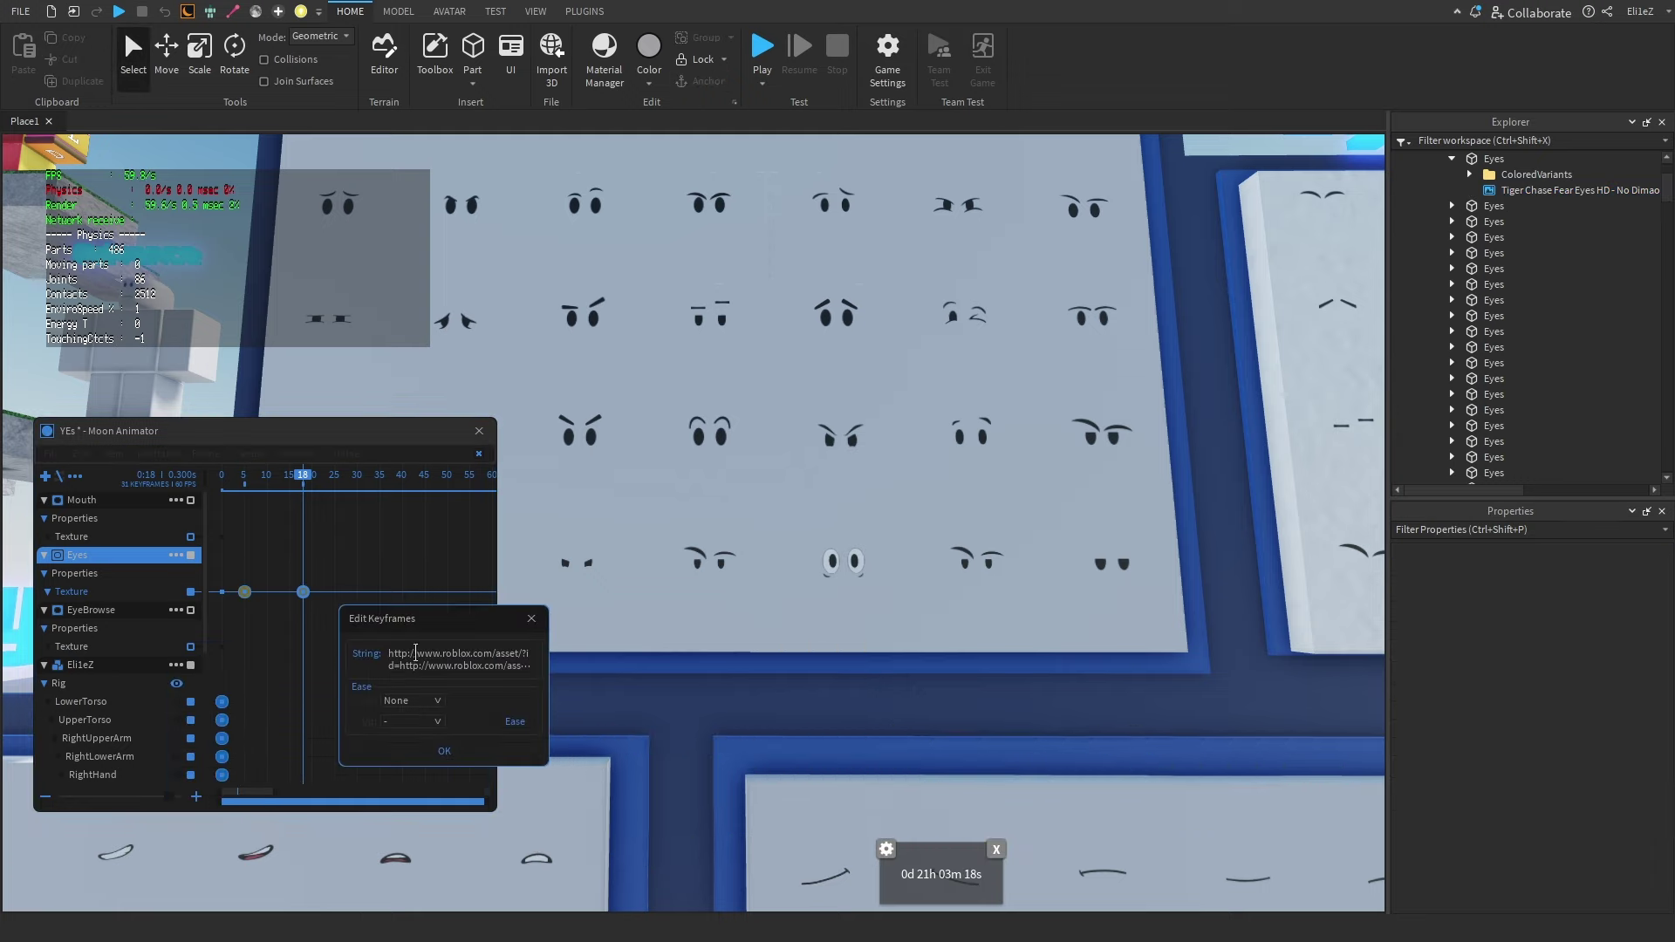
pyautogui.press('Return')
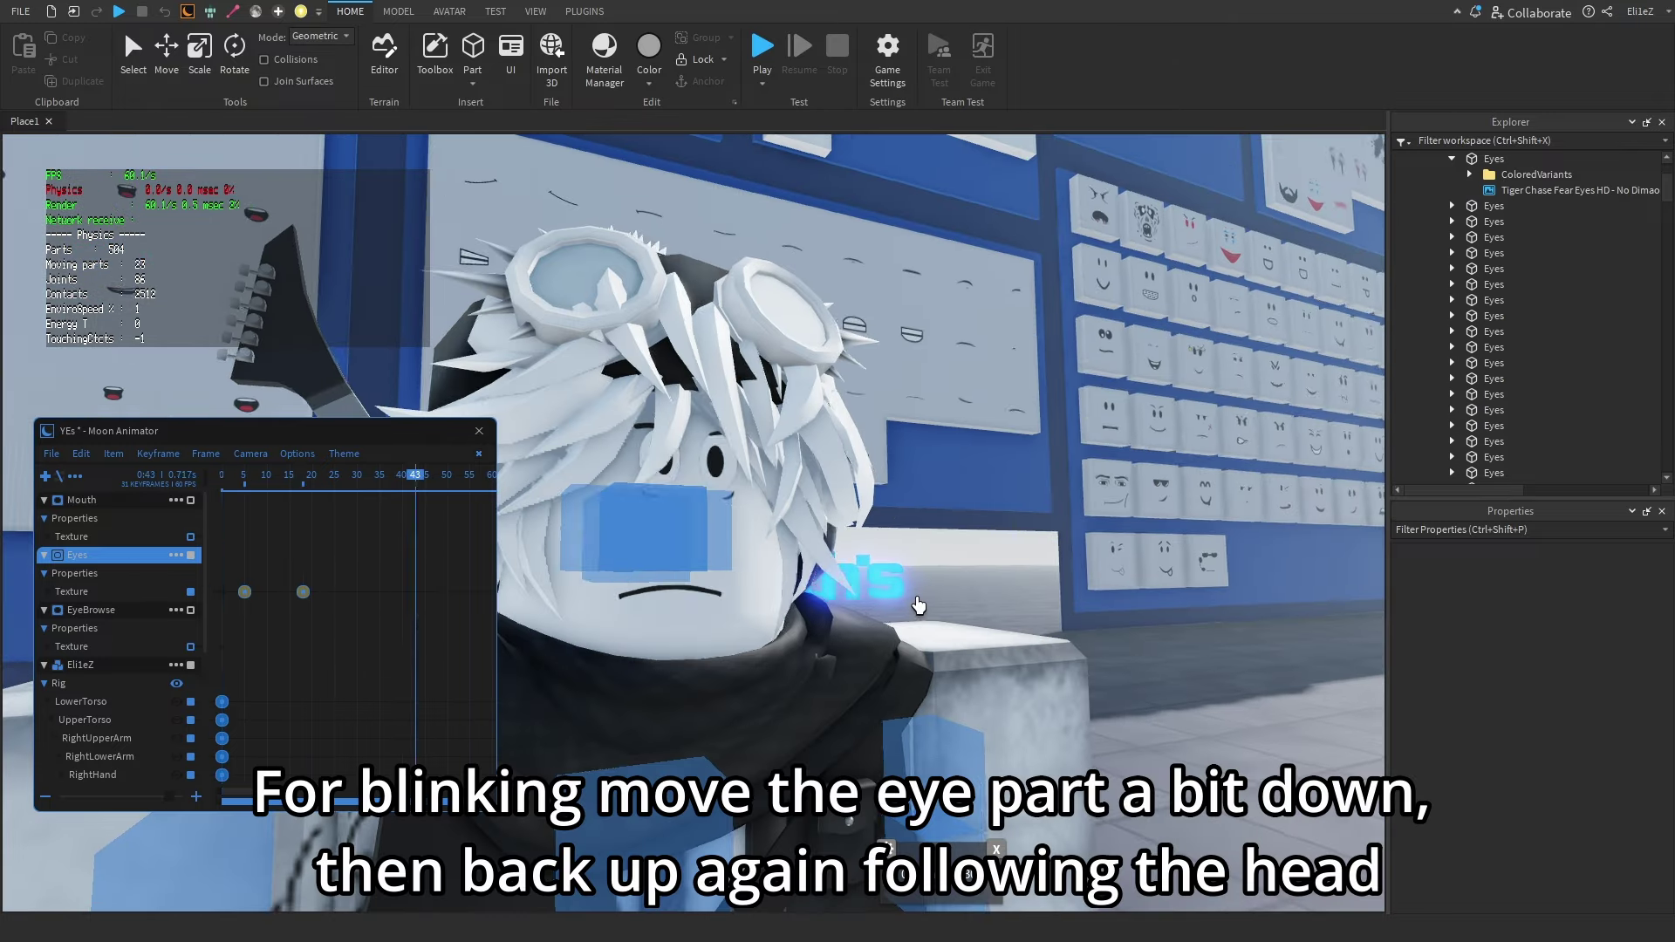
# - Play the animation back up close and examine the blink and the change of eyes
pyautogui.moveTo(928, 607); pyautogui.dragTo(958, 620, button='right')
pyautogui.press('space')
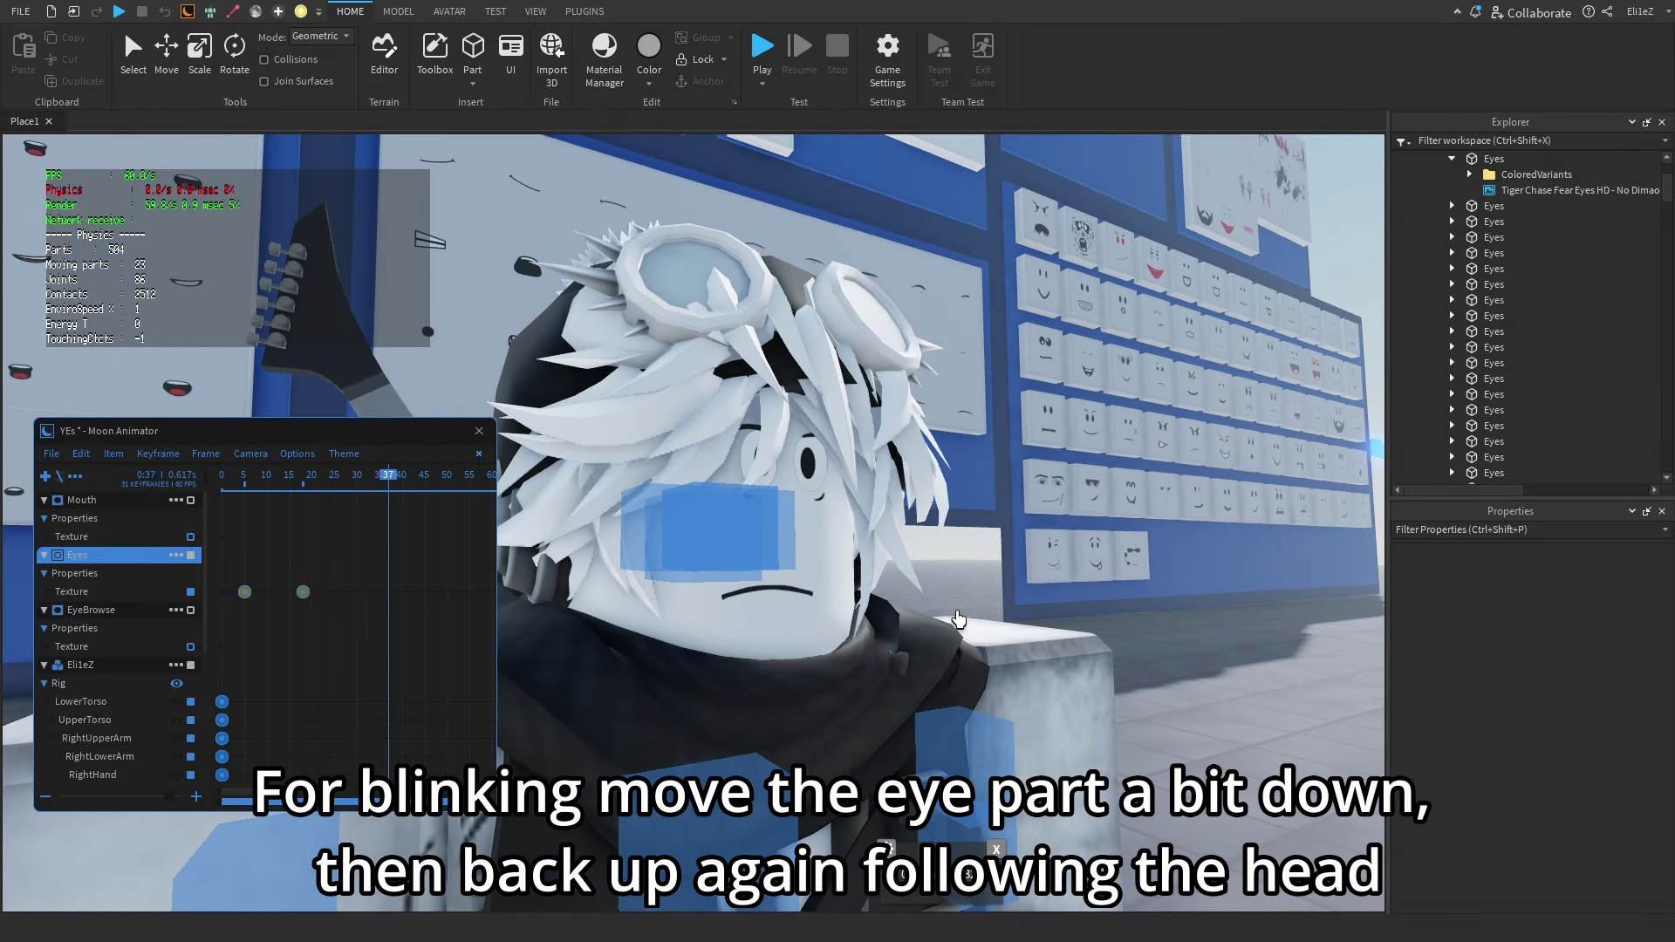
pyautogui.press('space')
pyautogui.press('space')
pyautogui.press('space')
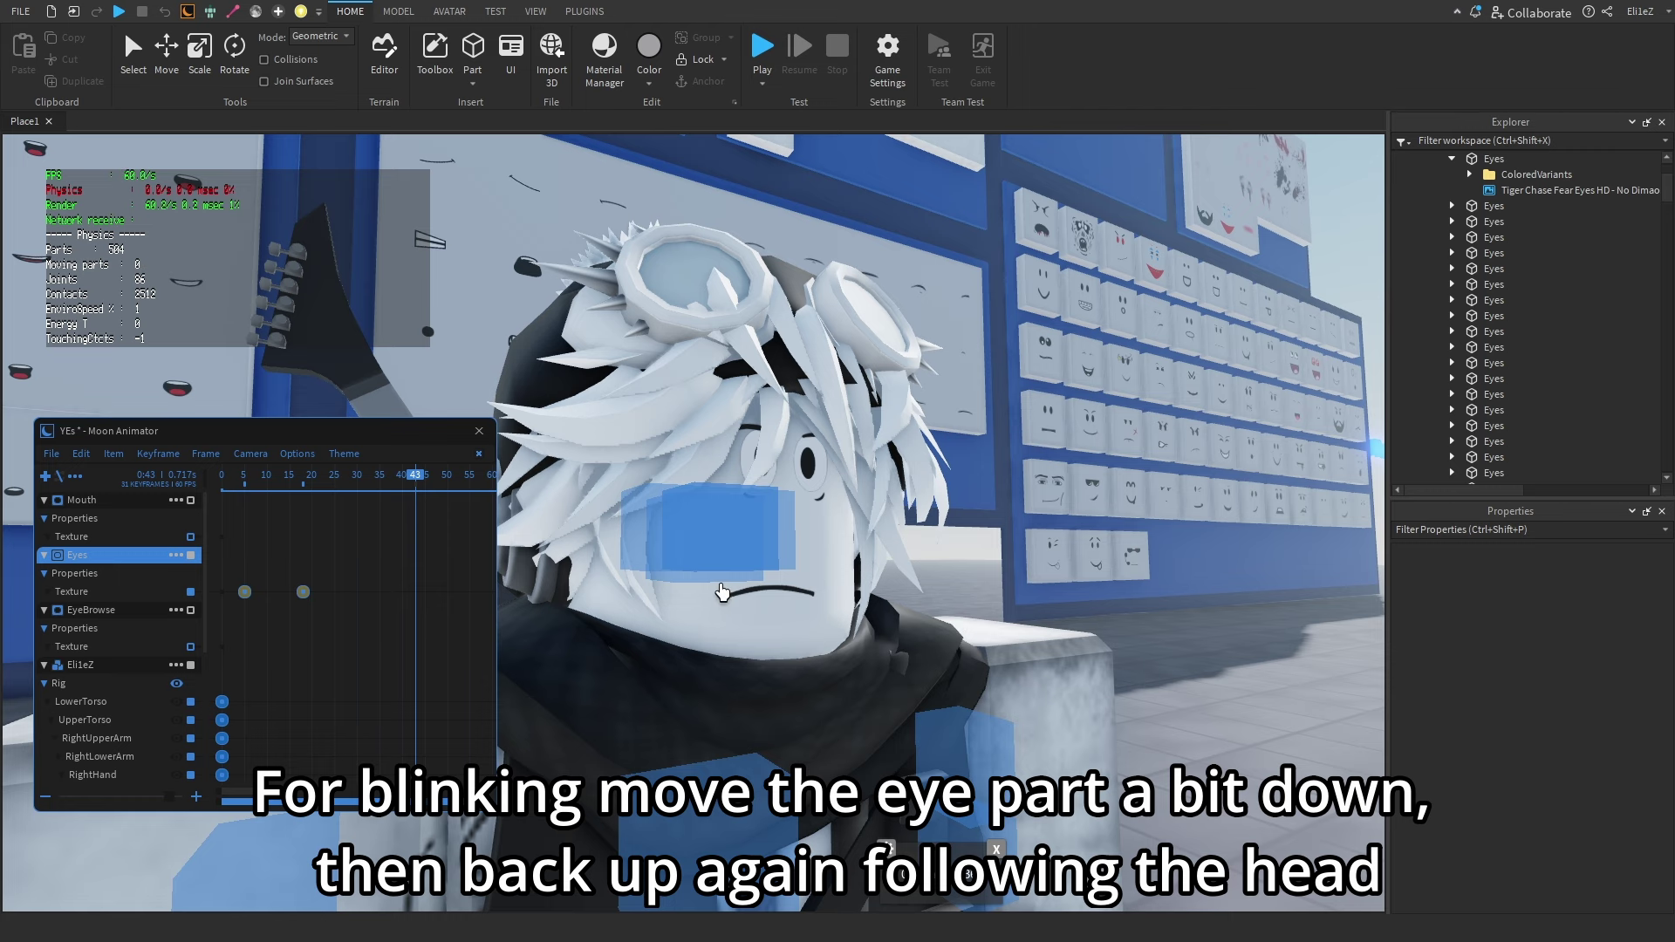
pyautogui.moveTo(297, 475); pyautogui.dragTo(192, 492)
pyautogui.press('space')
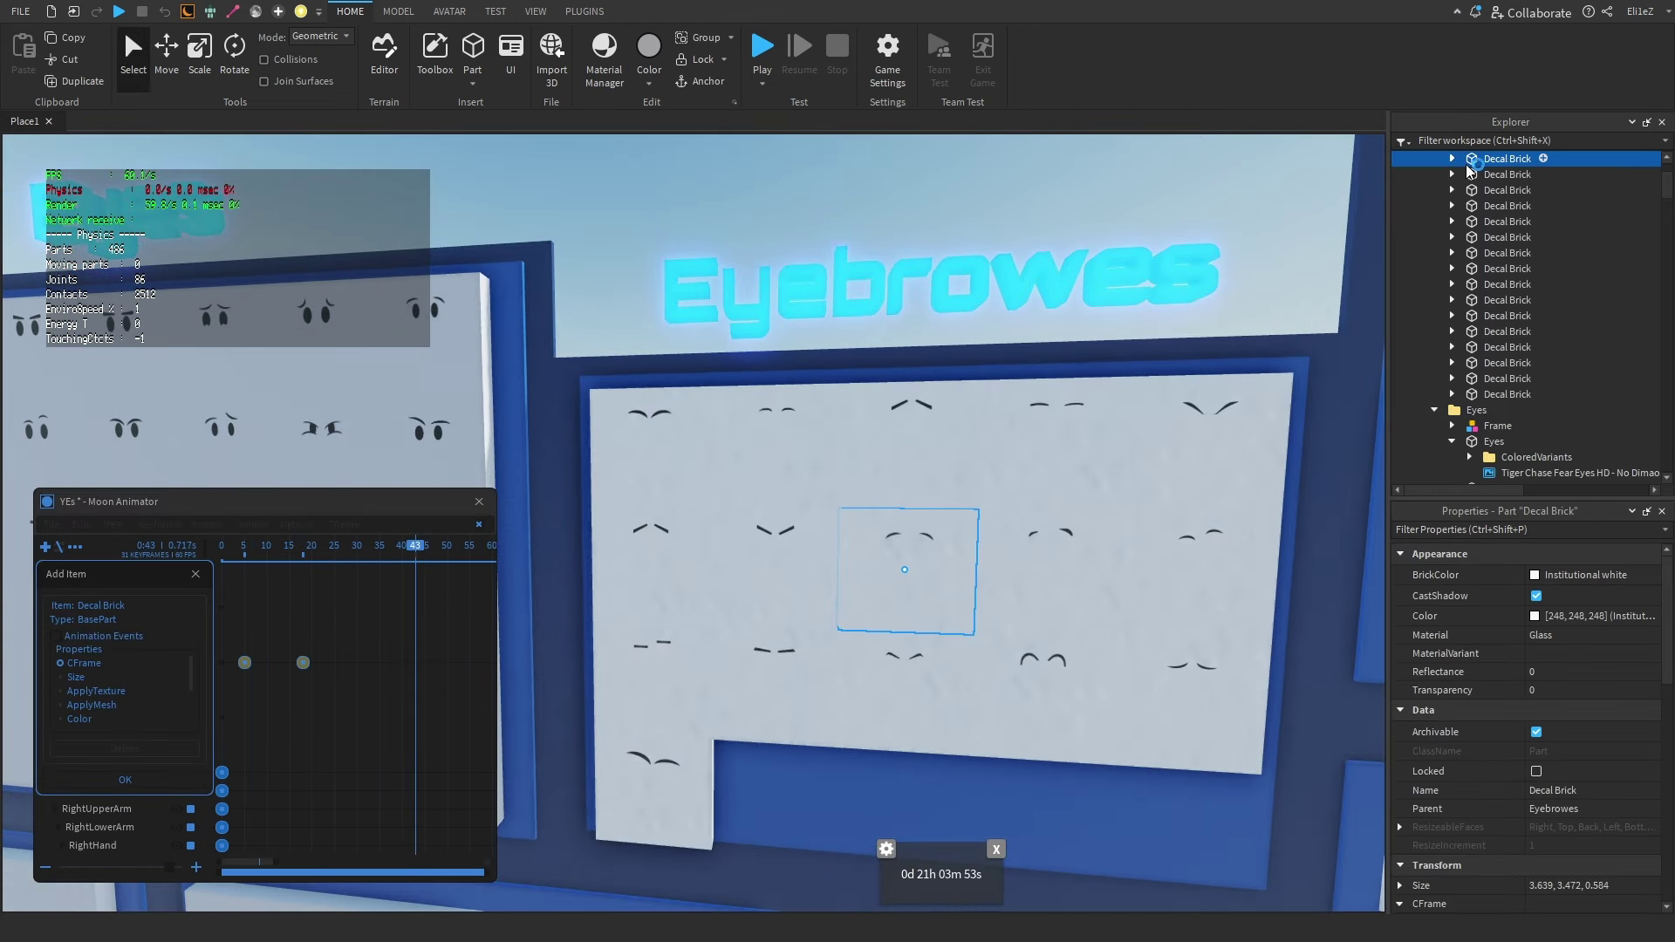
# - Copy the texture of the Why Even Bother Eyes HD eyebrow decal into a new EyeBrowse texture keyframe at frame 43
pyautogui.click(1452, 158)
pyautogui.click(1557, 174)
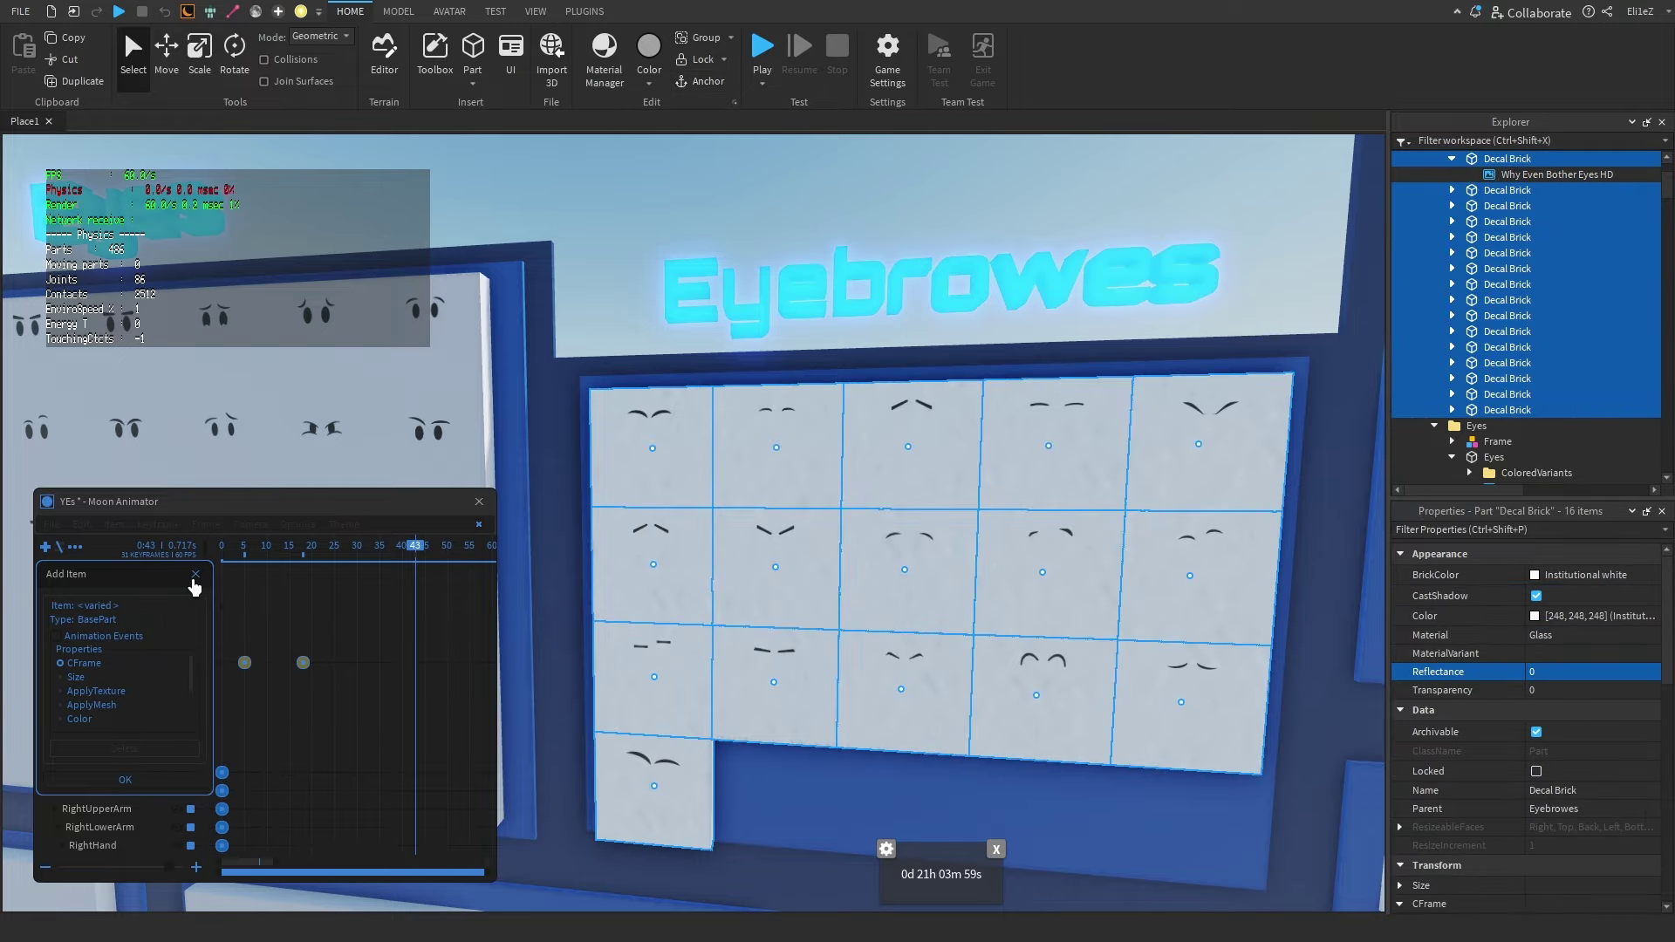
pyautogui.click(137, 725)
pyautogui.press('+')
pyautogui.press('7')
pyautogui.moveTo(536, 809); pyautogui.dragTo(459, 789)
pyautogui.hotkey('ctrl', 'v')
pyautogui.press('Return')
pyautogui.moveTo(736, 751); pyautogui.dragTo(736, 752, button='right')
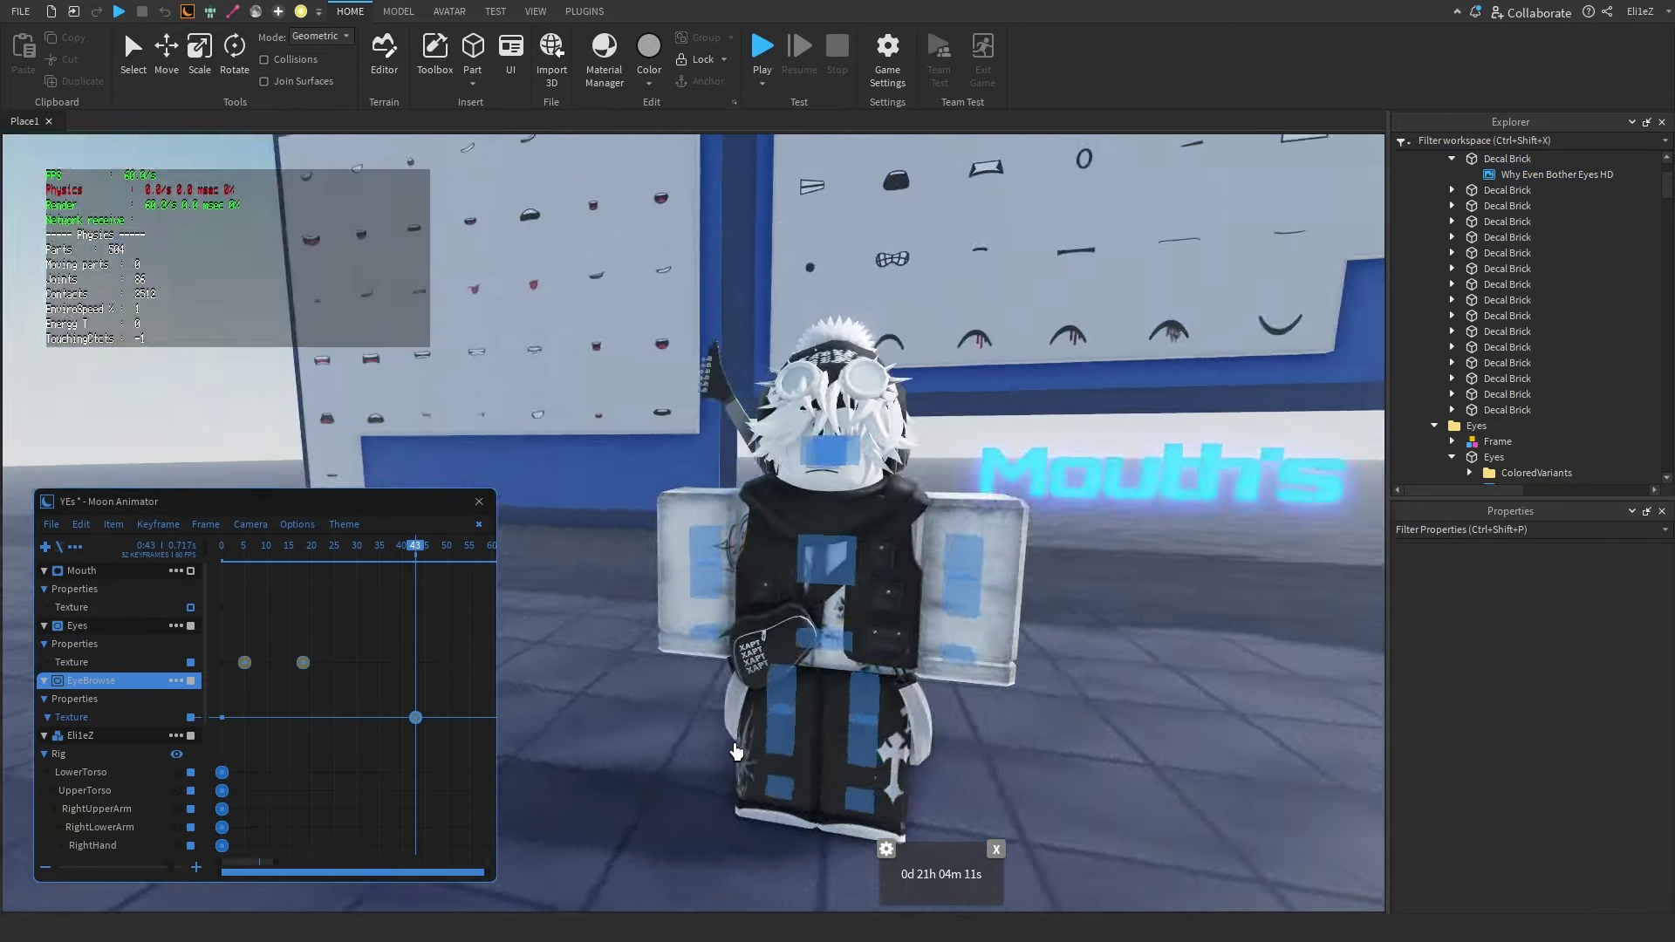
# - Move the EyeBrowse texture keyframe to frame 19 and check the eyebrow change in playback
pyautogui.scroll(3, 736, 751)
pyautogui.press('space')
pyautogui.scroll(-3, 316, 571)
pyautogui.moveTo(315, 548); pyautogui.dragTo(307, 611)
pyautogui.scroll(2, 606, 710)
pyautogui.scroll(3, 224, 684)
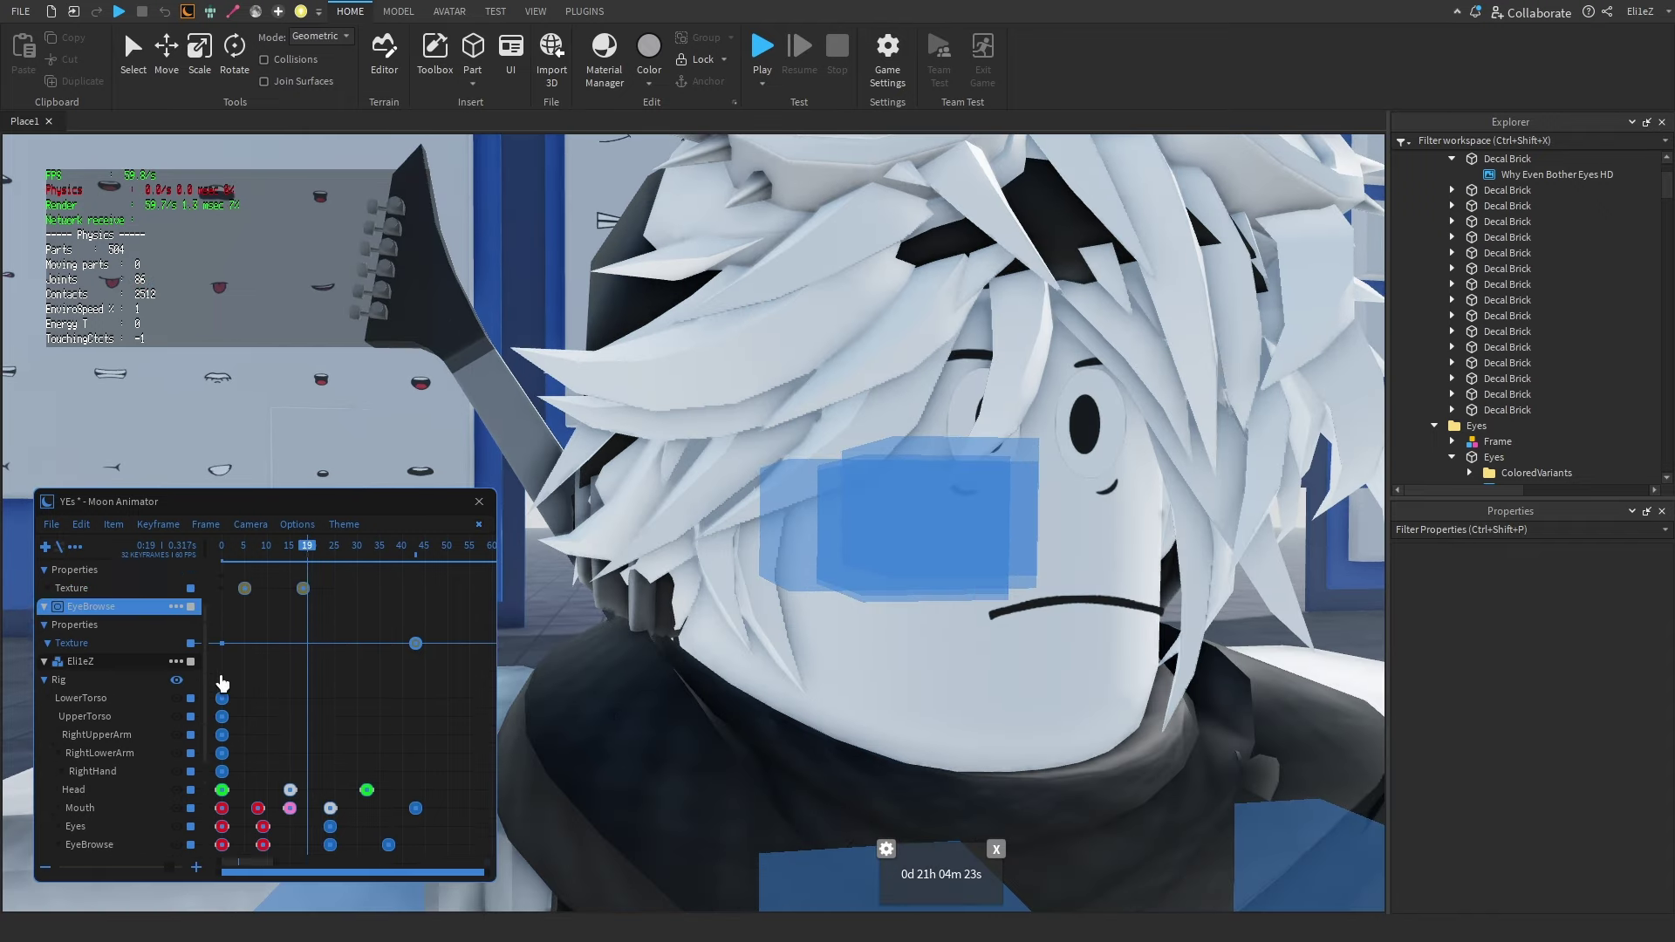
pyautogui.moveTo(415, 717); pyautogui.dragTo(308, 717)
pyautogui.scroll(-1, 605, 710)
pyautogui.press('space')
pyautogui.moveTo(243, 549); pyautogui.dragTo(367, 583)
pyautogui.scroll(2, 860, 564)
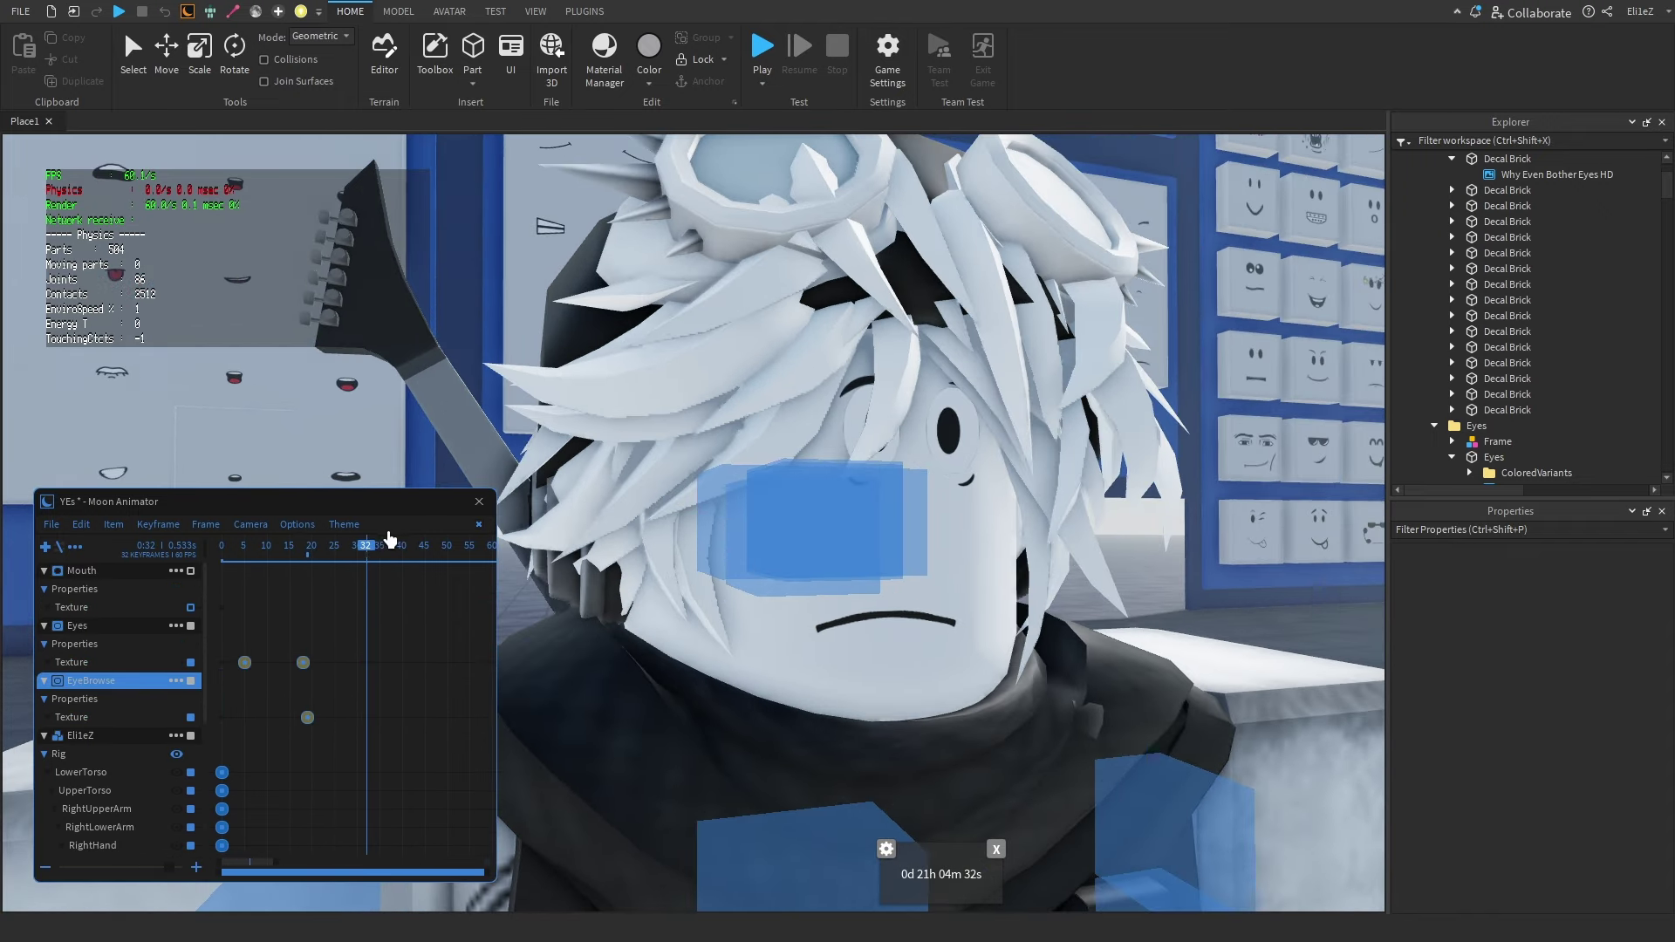
# - Raise the EyeBrowse part slightly on the face at frame 24 and play the animation back
pyautogui.click(407, 544)
pyautogui.scroll(-3, 204, 651)
pyautogui.moveTo(244, 547); pyautogui.dragTo(330, 591)
pyautogui.click(147, 772)
pyautogui.moveTo(819, 426); pyautogui.dragTo(818, 412)
pyautogui.moveTo(336, 552); pyautogui.dragTo(386, 554)
pyautogui.press('space')
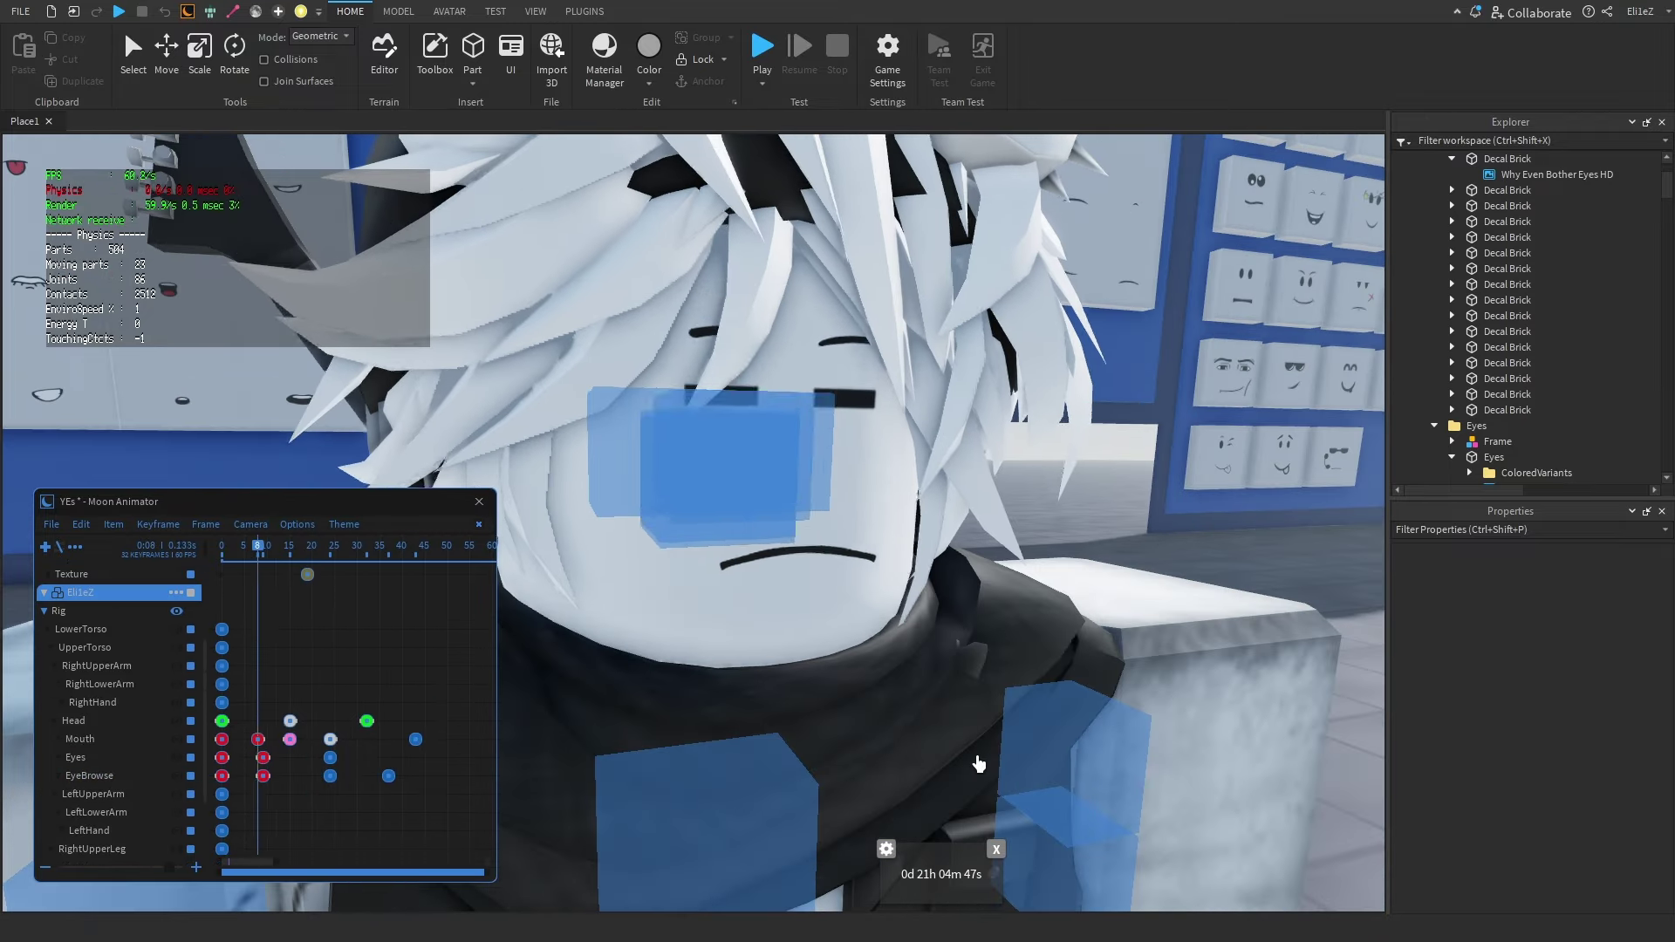
# - Try out different easing options on the EyeBrowse part's keyframe at frame 24 and check the eyebrow movement in playback
pyautogui.press('7')
pyautogui.click(393, 845)
pyautogui.click(390, 877)
pyautogui.press('Return')
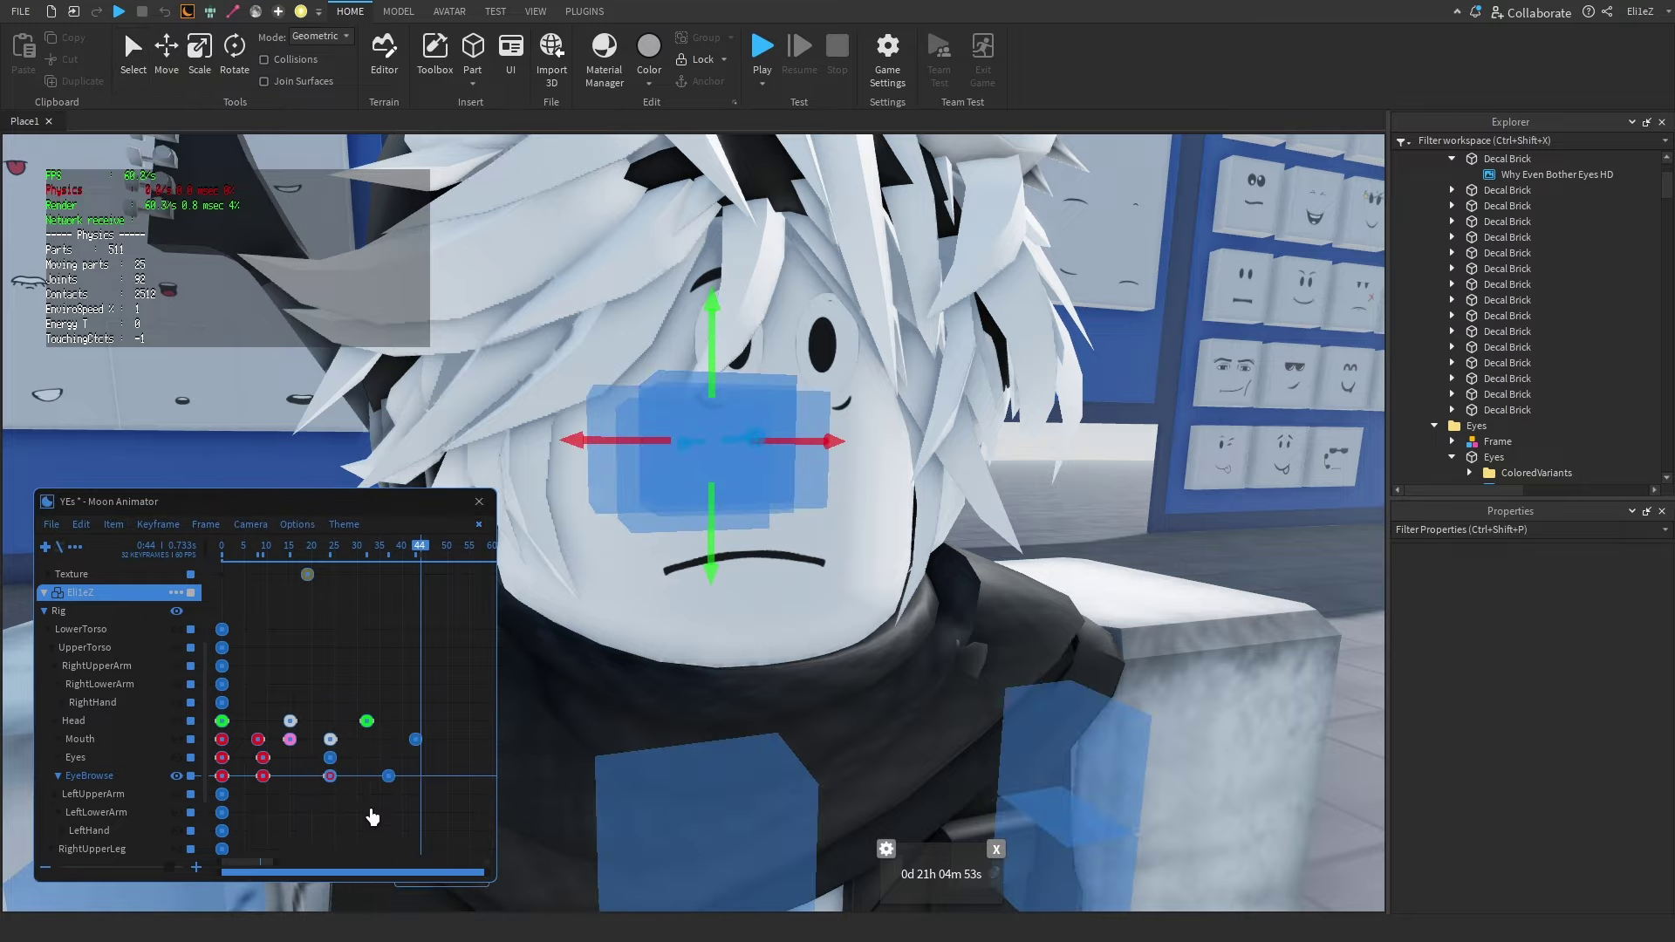
pyautogui.press('7')
pyautogui.click(413, 844)
pyautogui.click(406, 867)
pyautogui.press('Return')
pyautogui.click(330, 775)
pyautogui.press('7')
pyautogui.click(389, 896)
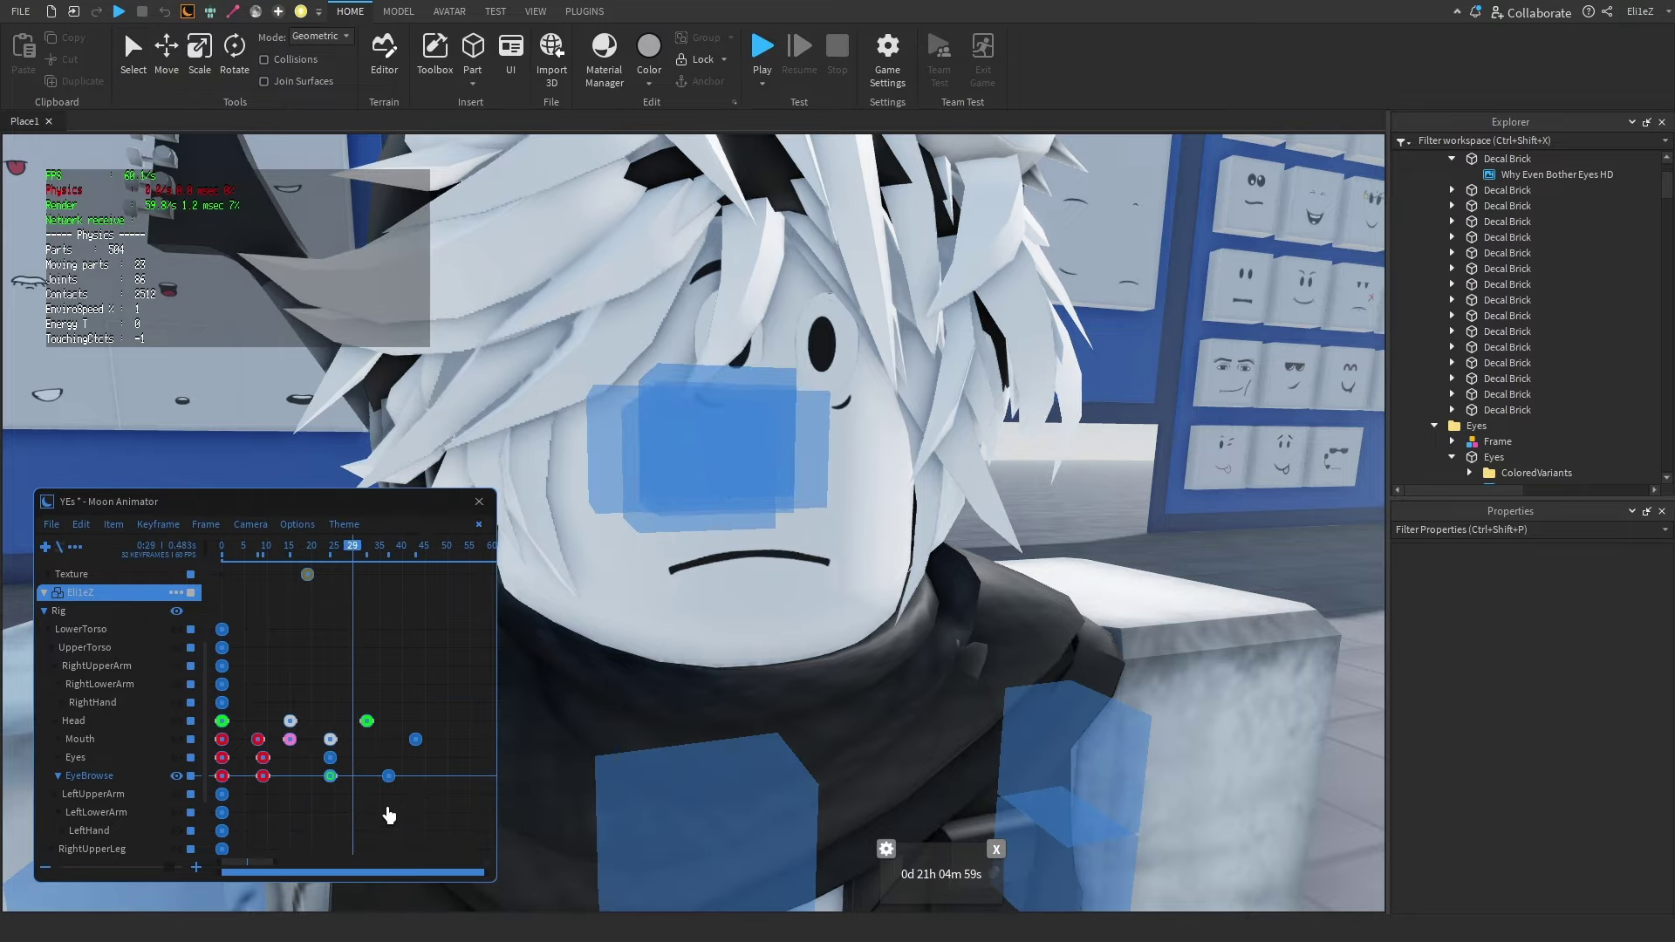
pyautogui.click(389, 811)
pyautogui.press('space')
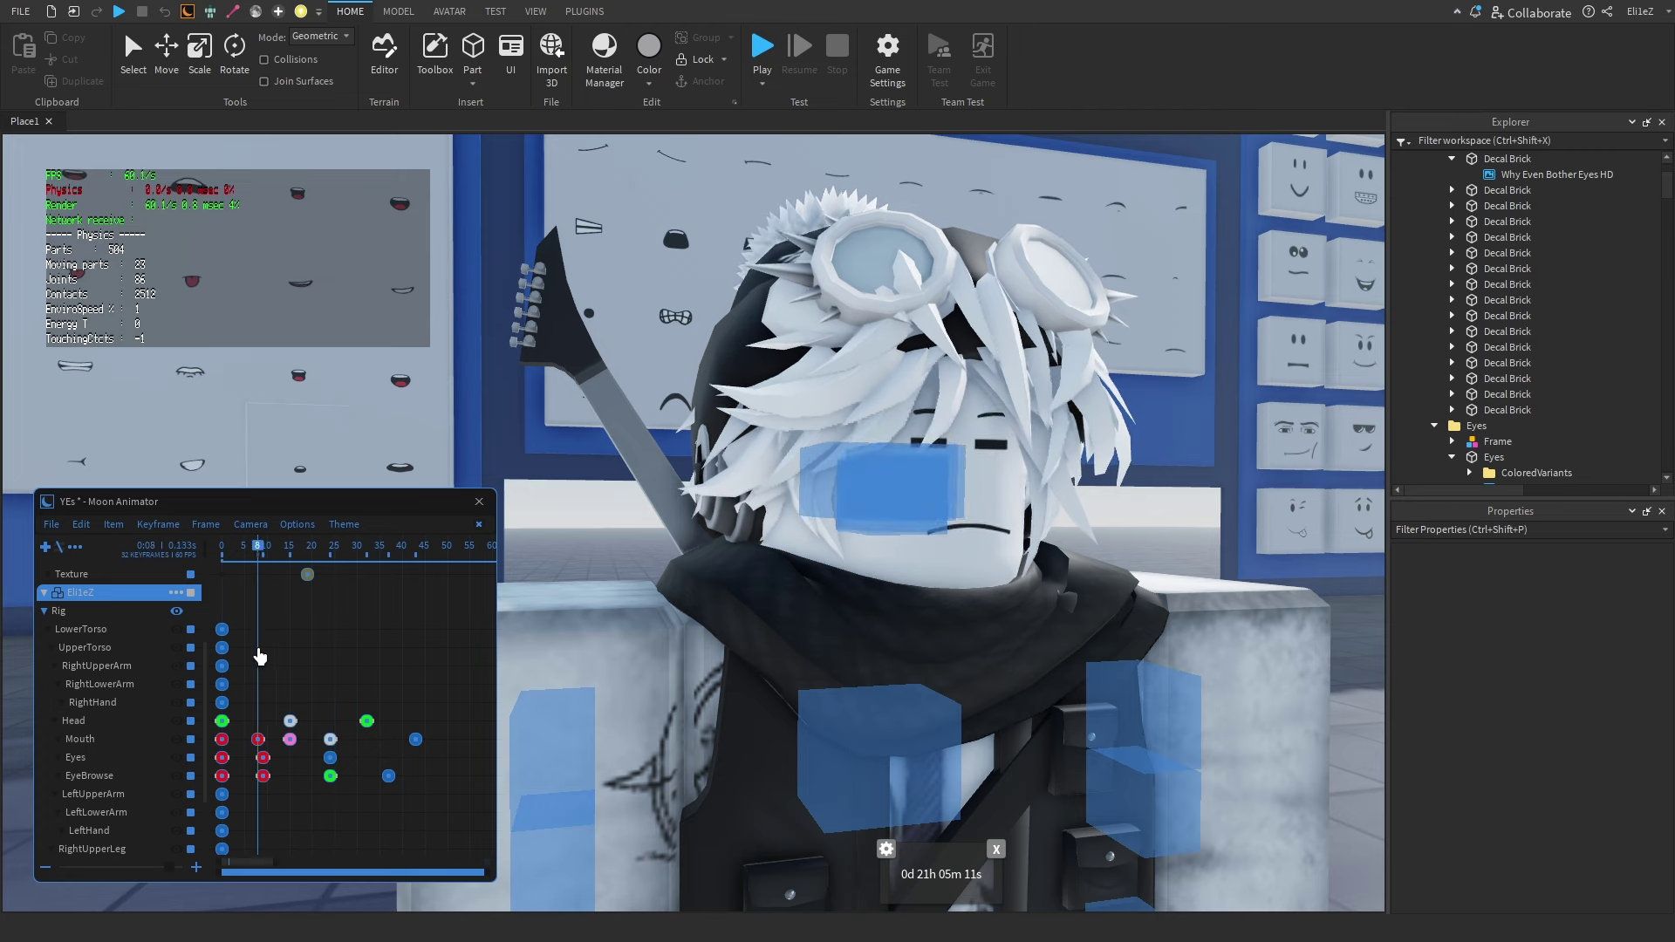
# - Add a Mouth texture keyframe at frame 24 and copy the texture of the Oh Well Sorry Mouth HD decal
pyautogui.moveTo(344, 552); pyautogui.dragTo(332, 551)
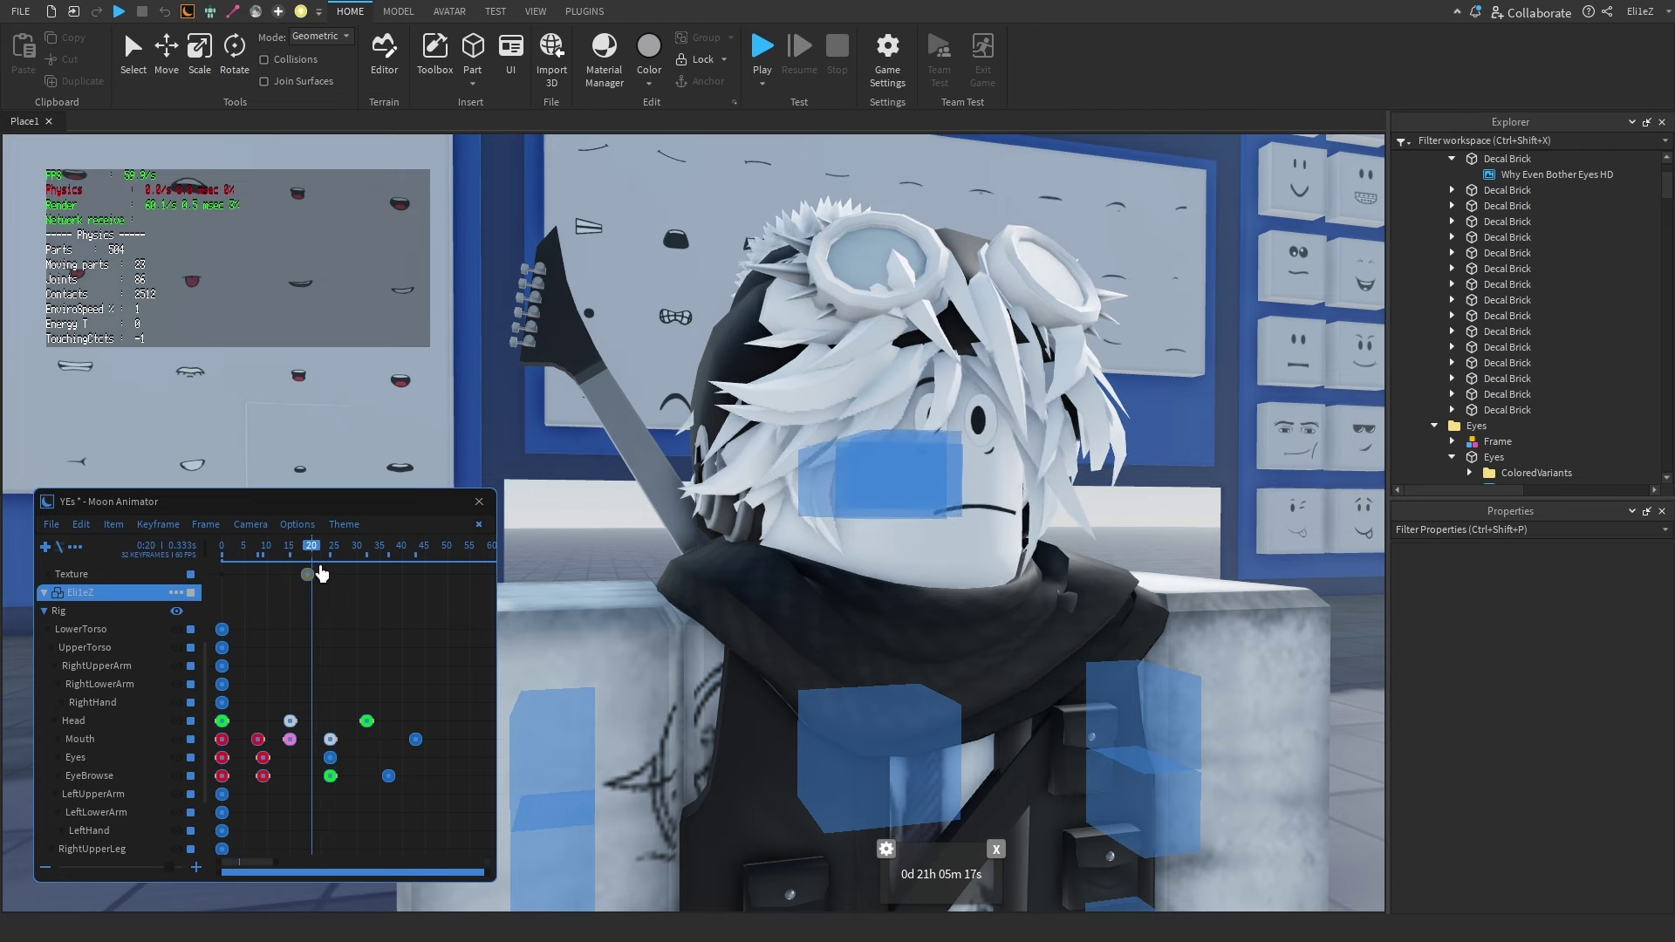
pyautogui.click(115, 758)
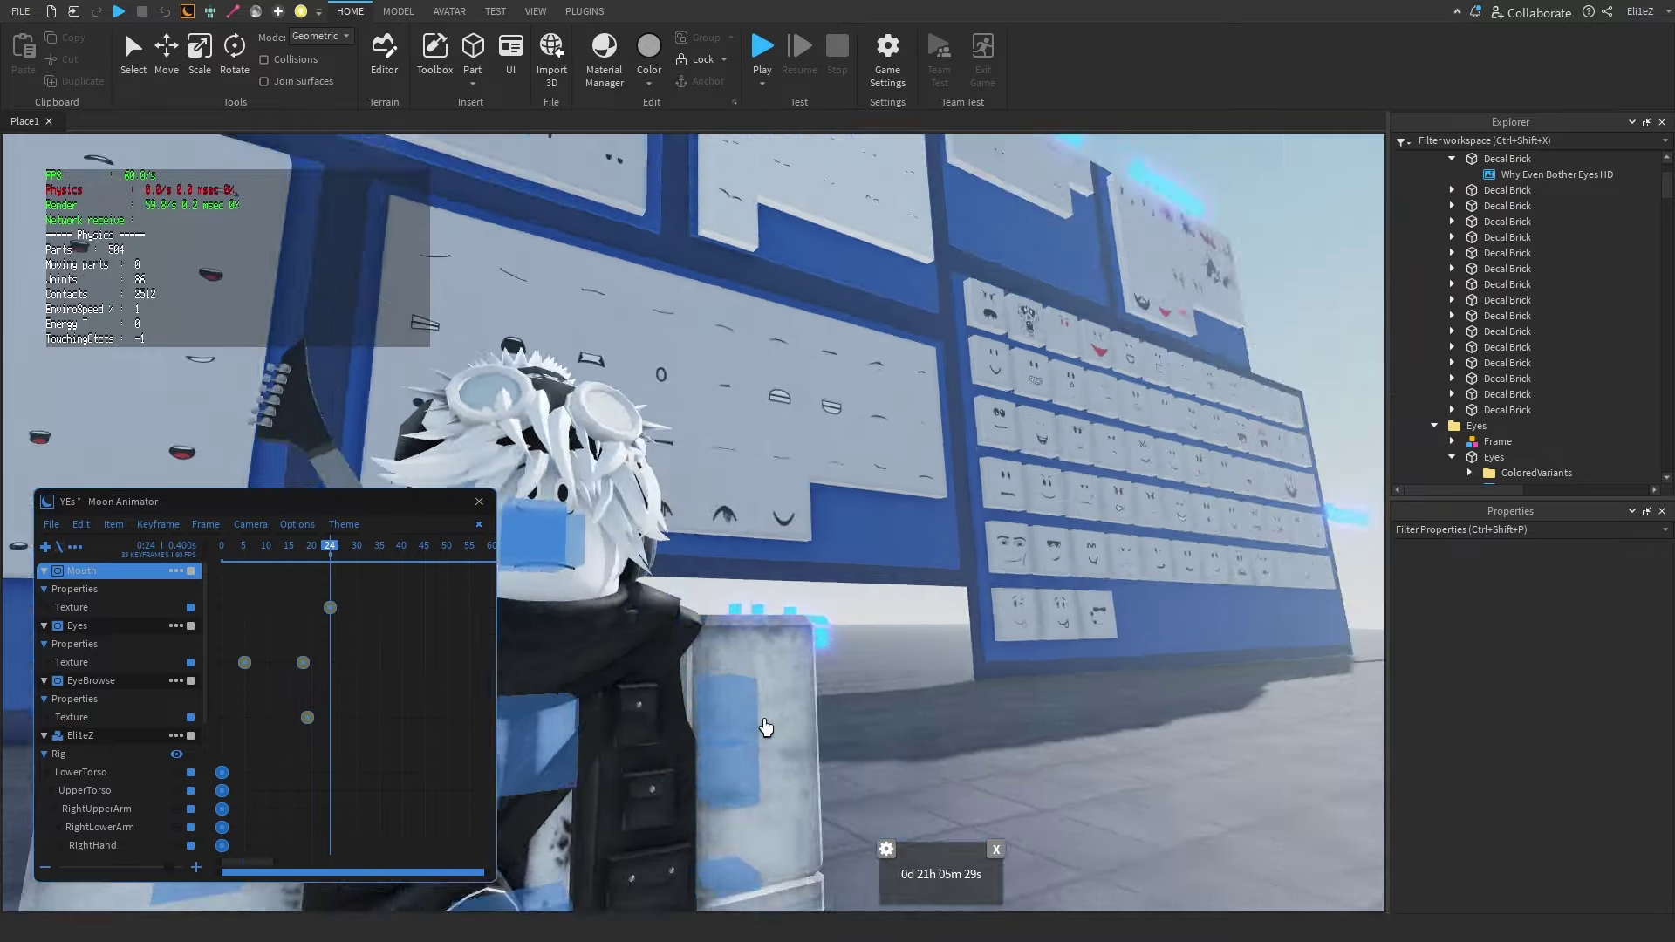
pyautogui.moveTo(766, 727); pyautogui.dragTo(1050, 423, button='right')
pyautogui.moveTo(1279, 325); pyautogui.dragTo(830, 453, button='right')
pyautogui.click(555, 583)
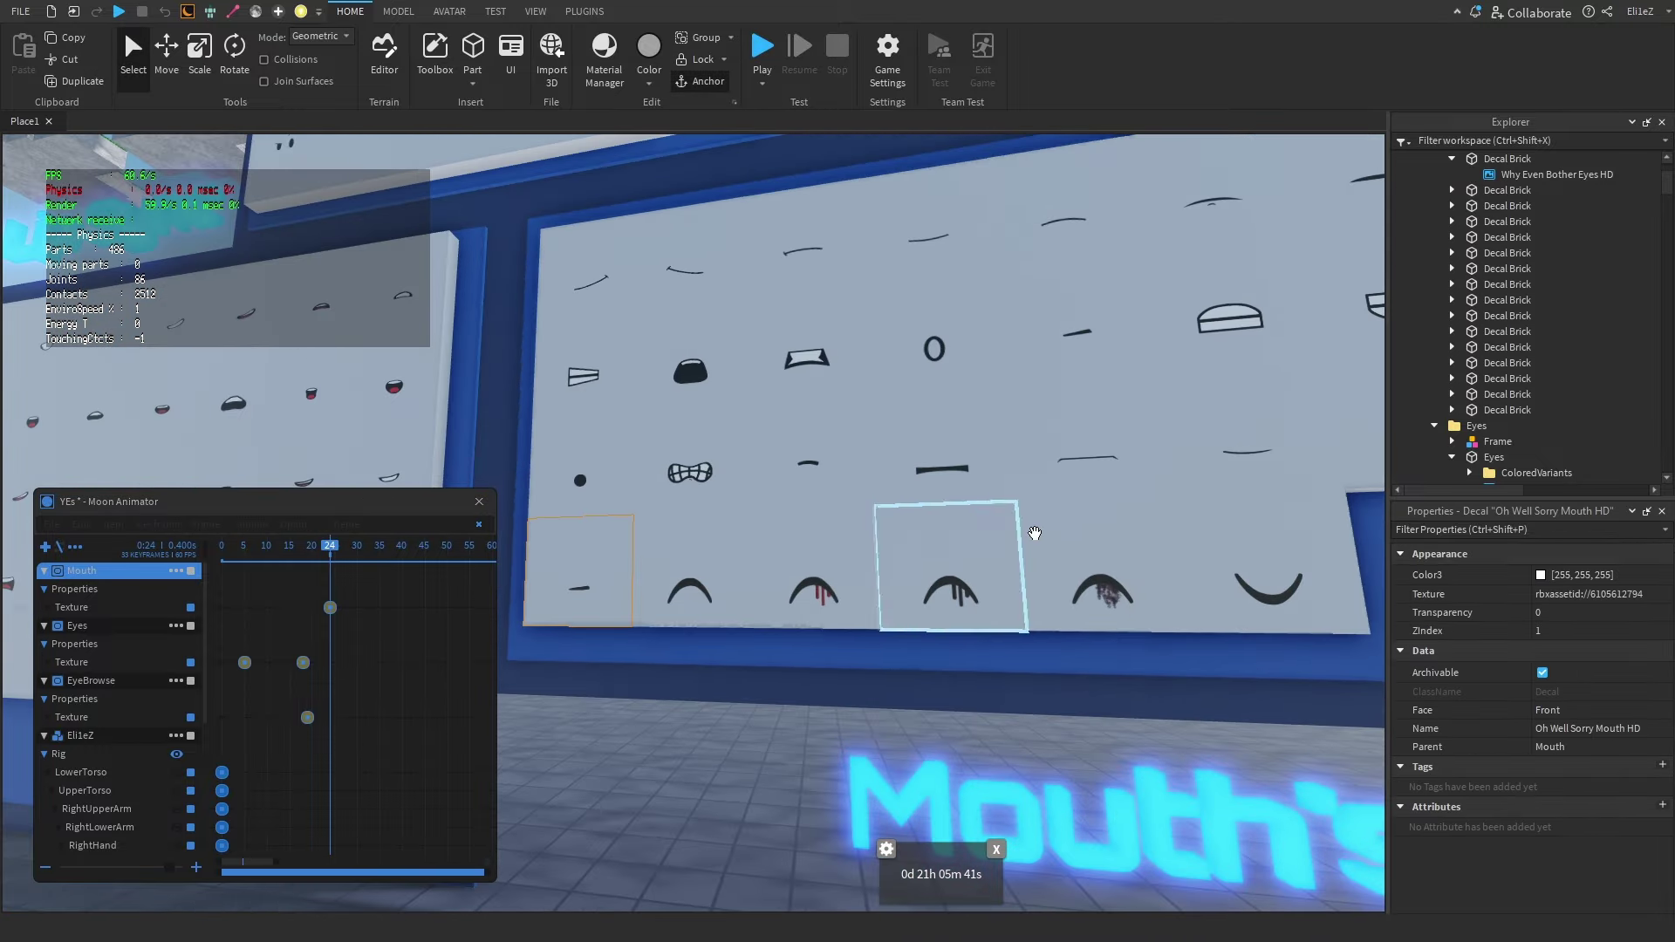
# - Replace the texture value of the Mouth keyframe at frame 24 with the copied decal texture
pyautogui.click(325, 611)
pyautogui.doubleClick(334, 607)
pyautogui.moveTo(479, 662); pyautogui.dragTo(367, 677)
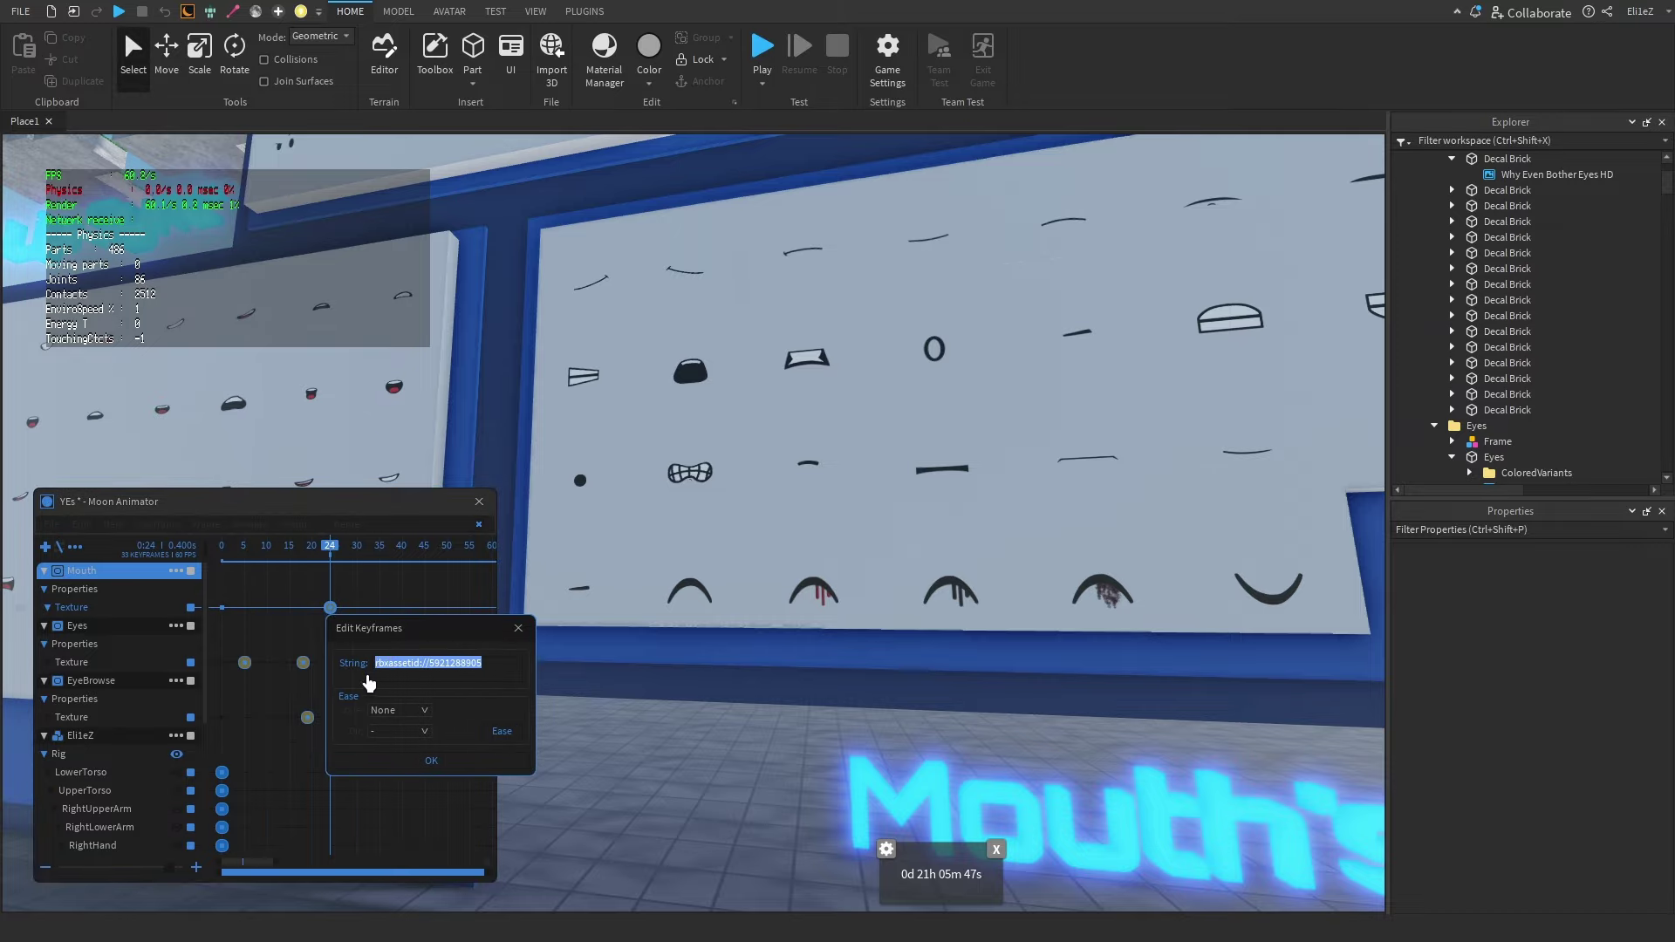
pyautogui.hotkey('ctrl', 'v')
pyautogui.press('Return')
# - Play the animation from the start in close-up and examine the mouth change
pyautogui.moveTo(330, 547); pyautogui.dragTo(169, 579)
pyautogui.moveTo(602, 637); pyautogui.dragTo(783, 655, button='right')
pyautogui.scroll(3, 782, 658)
pyautogui.press('space')
pyautogui.press('space')
pyautogui.scroll(3, 768, 623)
pyautogui.scroll(-1, 768, 623)
pyautogui.press('space')
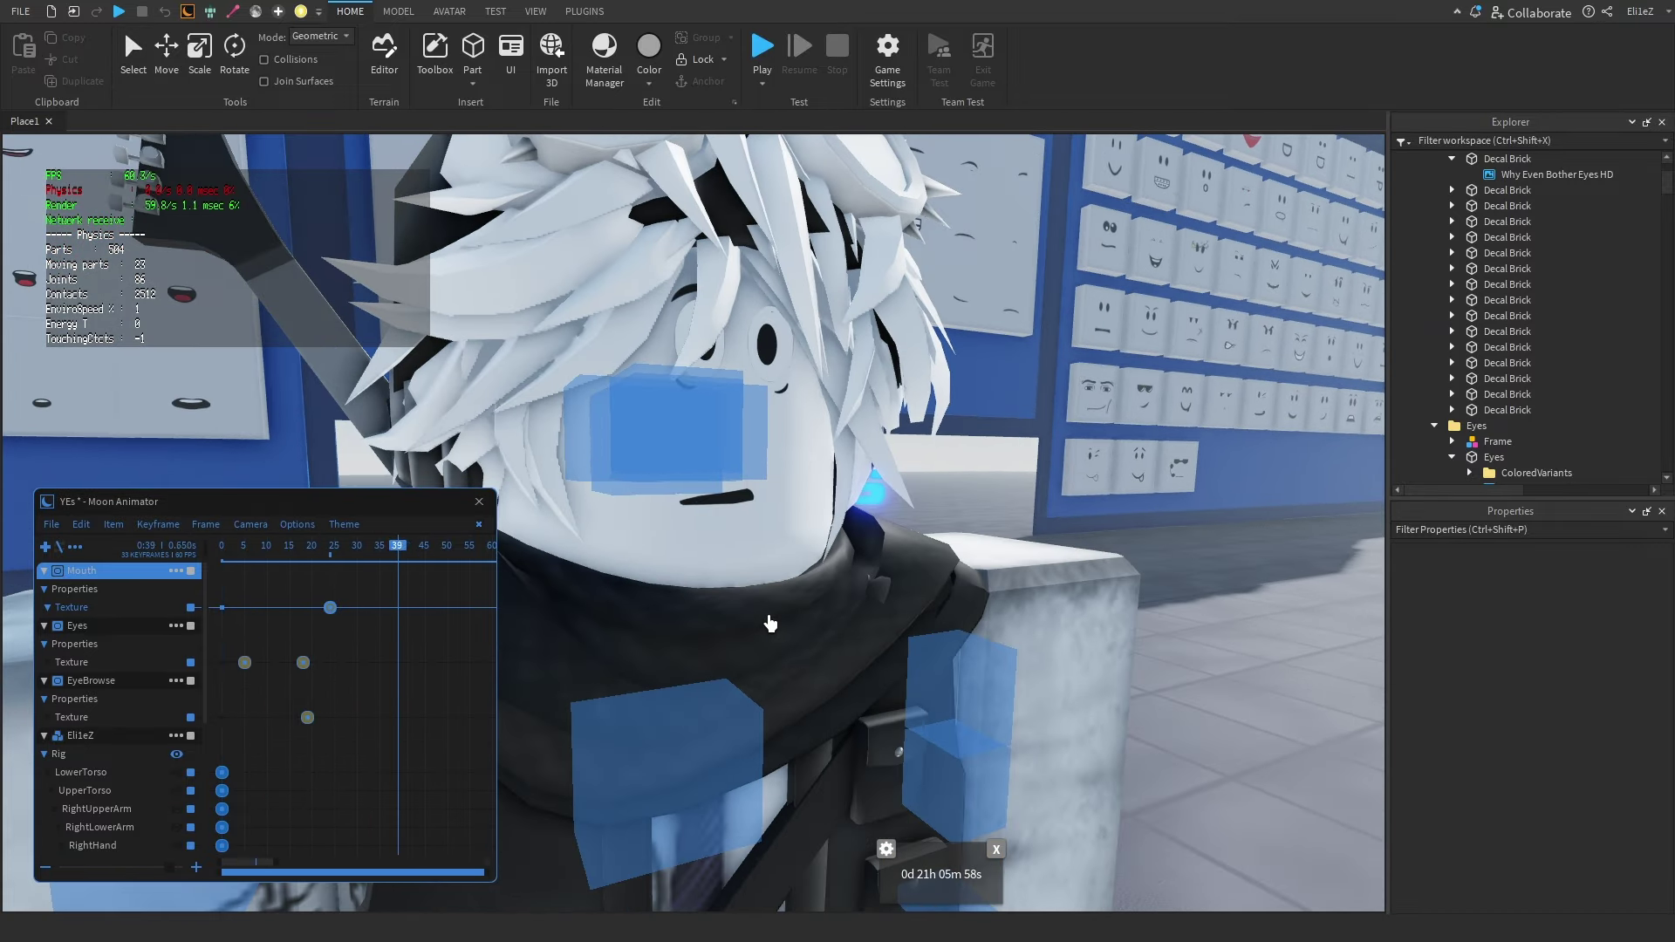
pyautogui.press('space')
pyautogui.click(770, 623)
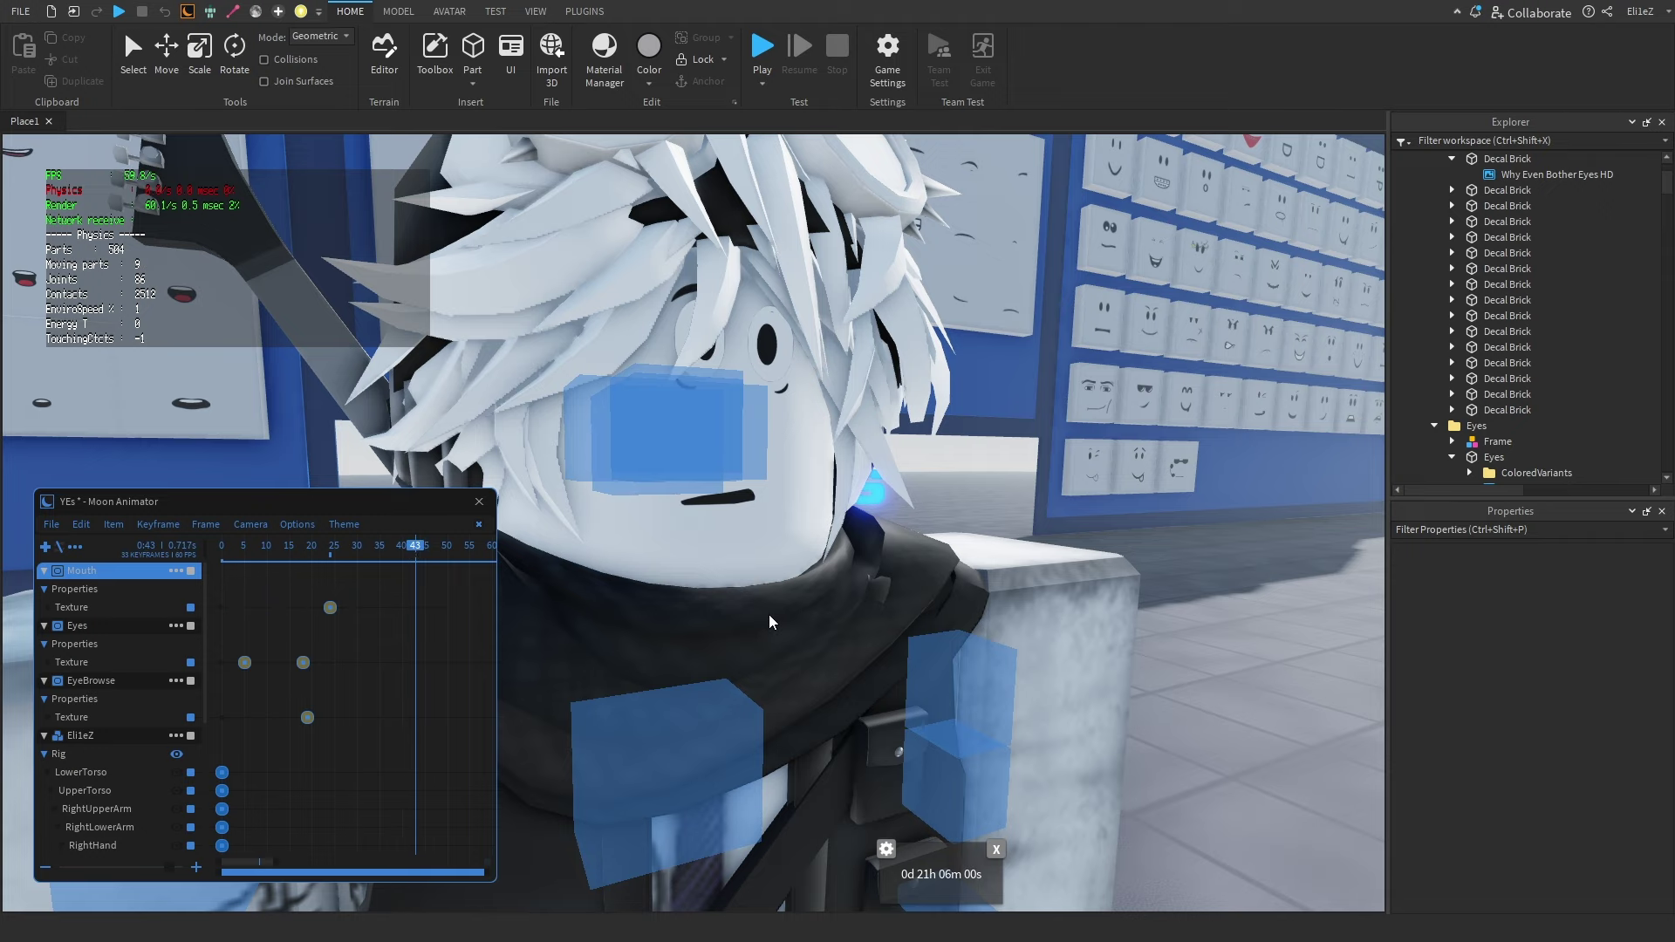
# - Replay the whole face animation from other viewing angles and examine the eyes, eyebrows and mouth together
pyautogui.press('space')
pyautogui.moveTo(509, 688); pyautogui.dragTo(643, 699, button='right')
pyautogui.press('space')
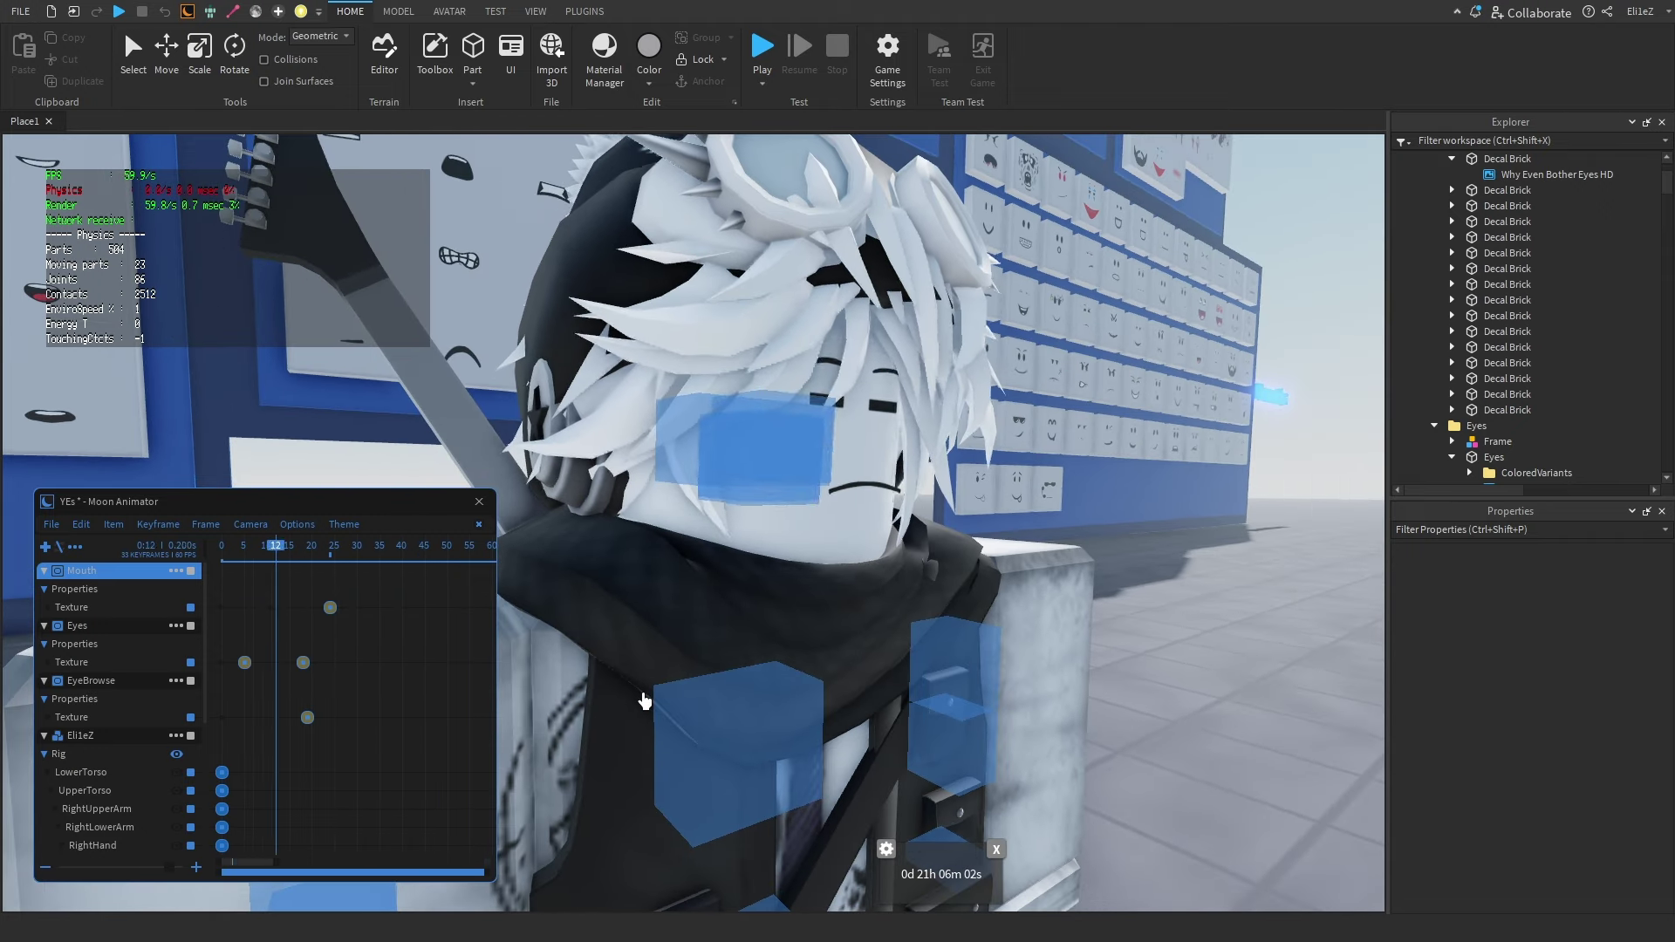
pyautogui.press('space')
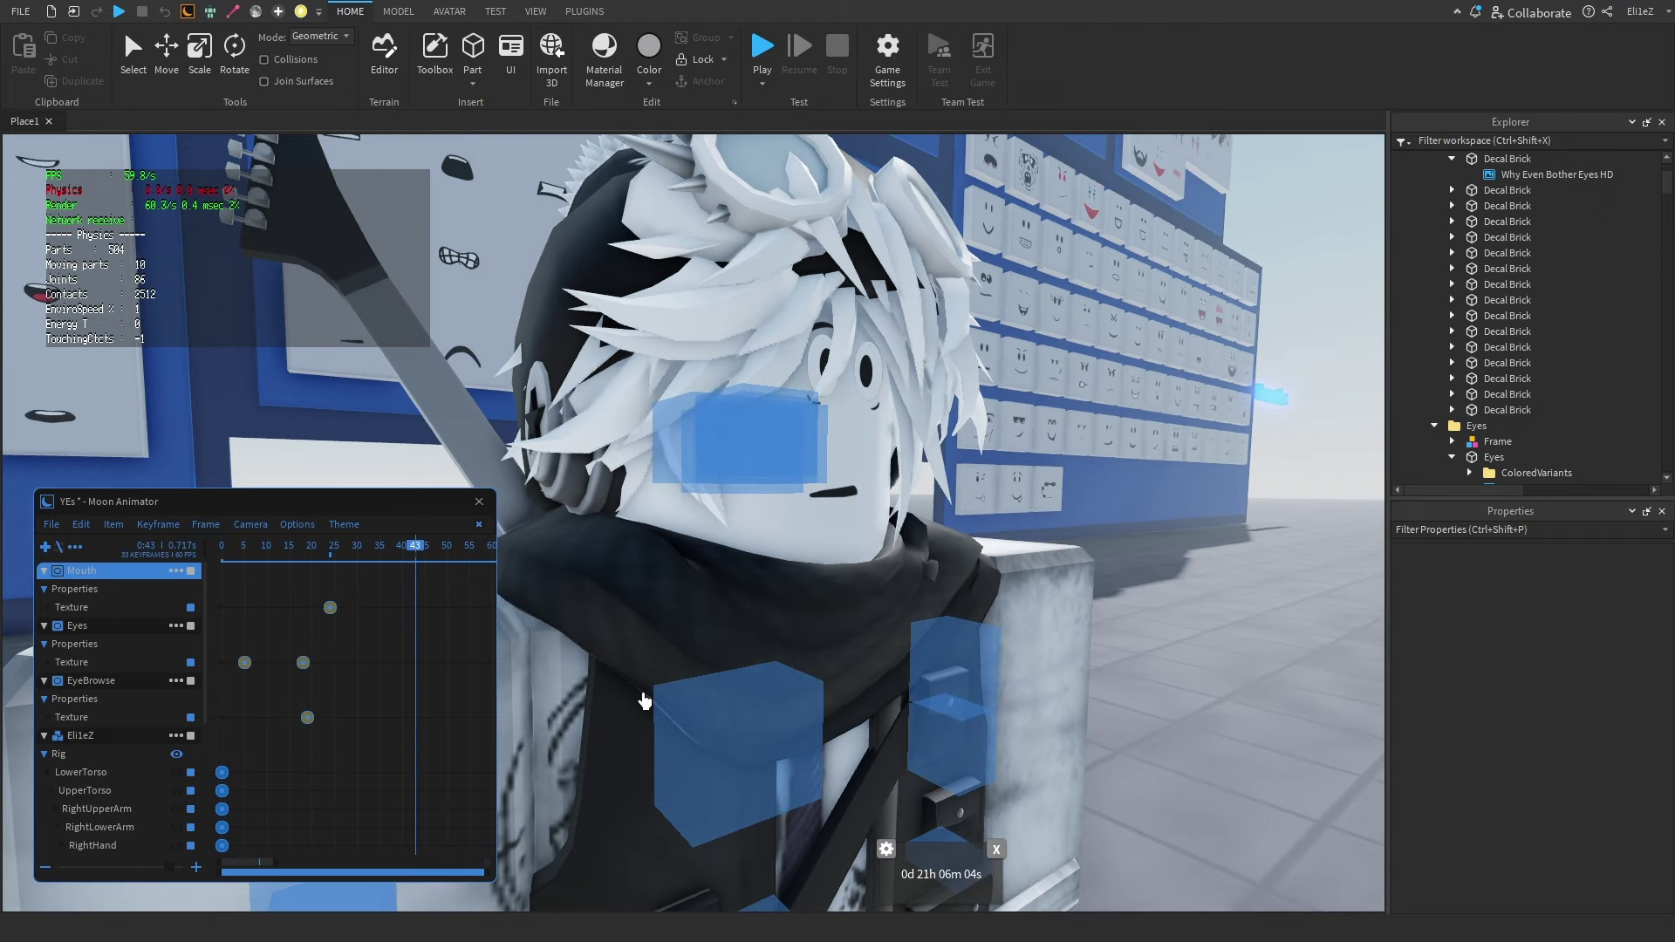
pyautogui.moveTo(355, 555); pyautogui.dragTo(221, 555)
pyautogui.press('space')
pyautogui.moveTo(748, 694); pyautogui.dragTo(823, 685, button='right')
pyautogui.press('space')
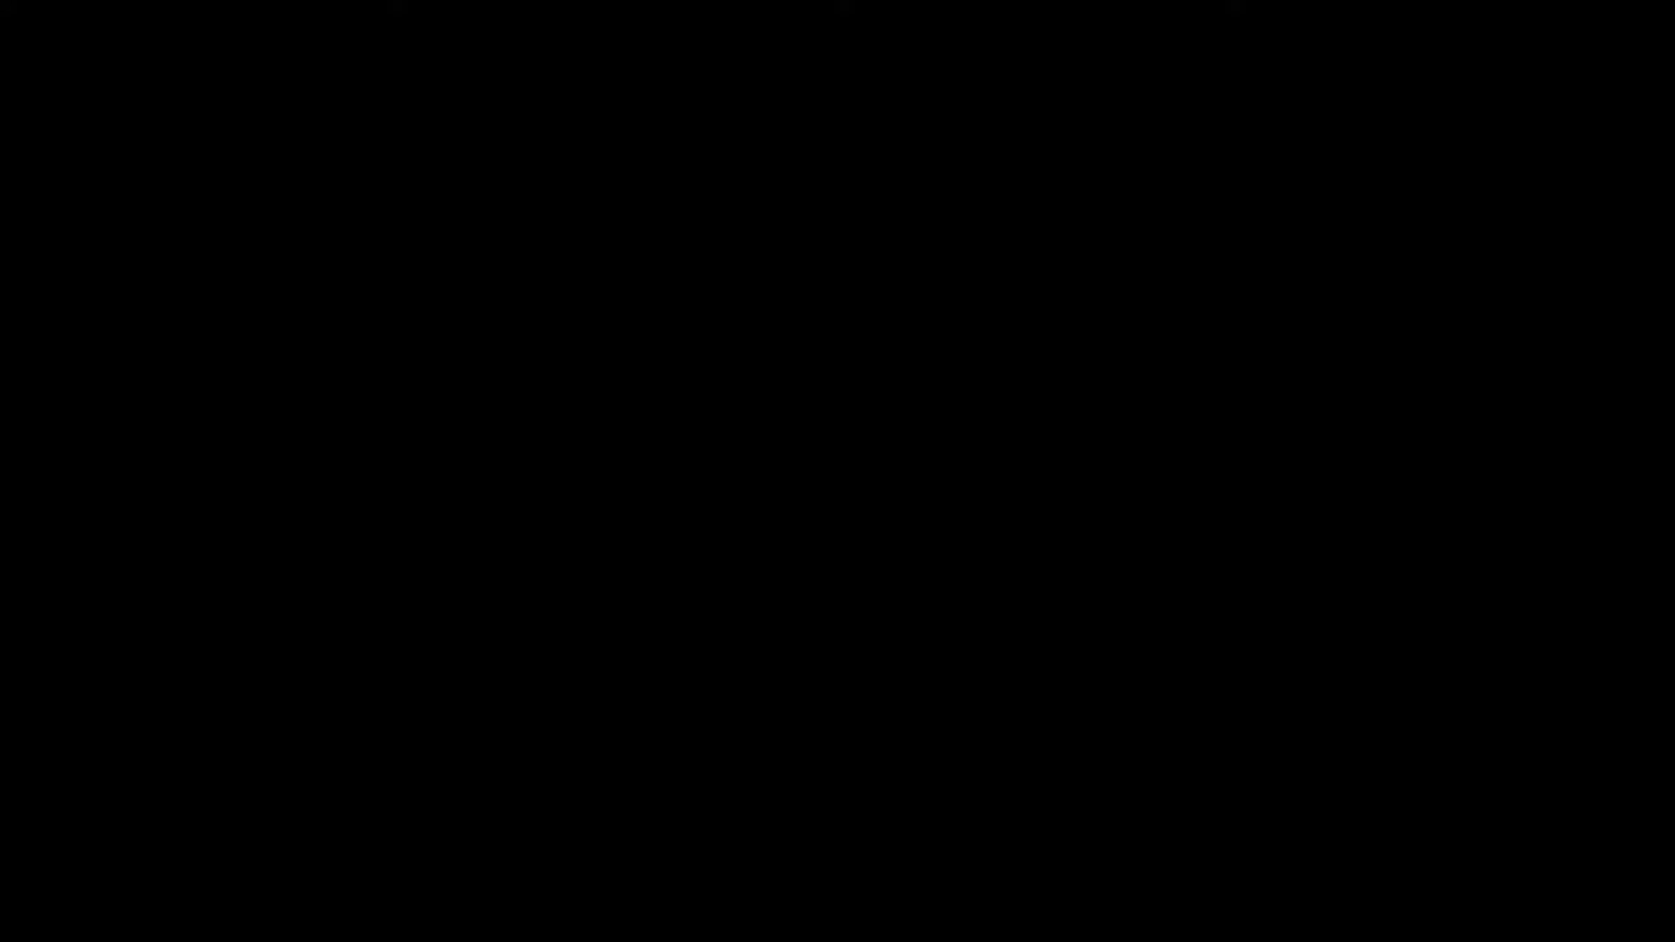